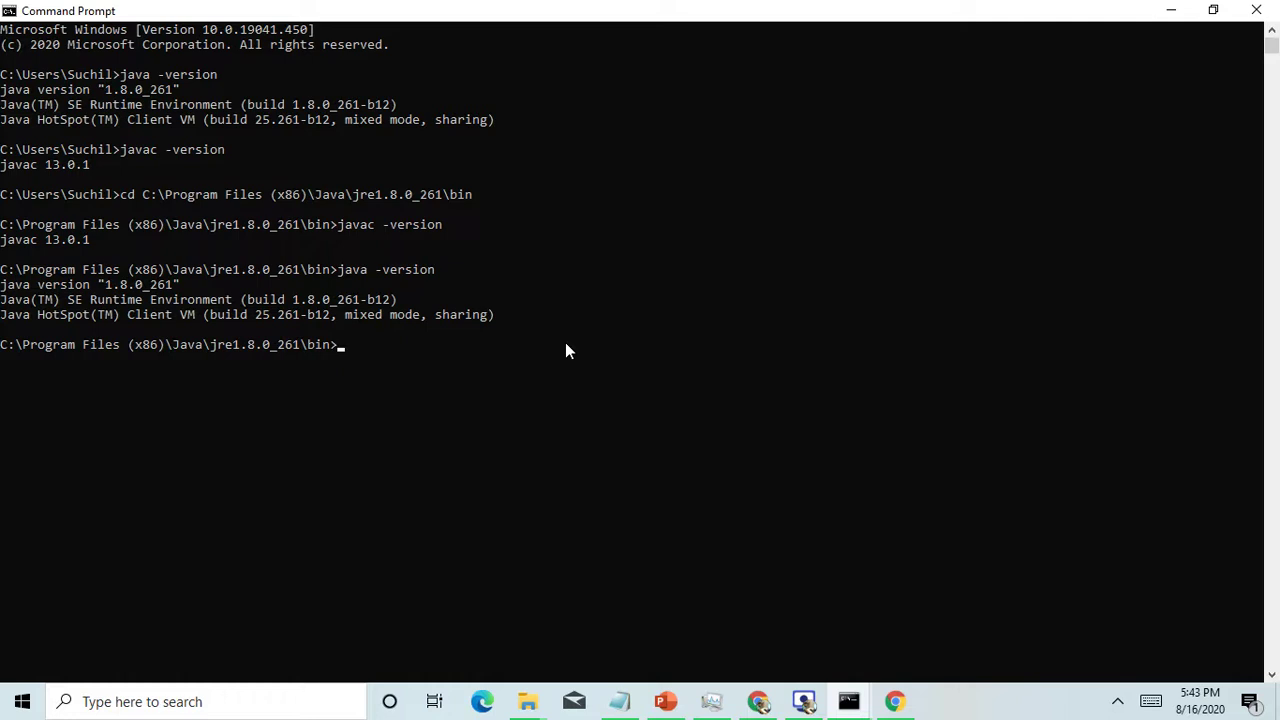
Step: Check the installed Java compiler and runtime versions with javac -version and java -version
{"action": "type", "text": "javac -version"}
{"action": "key", "text": "Return"}
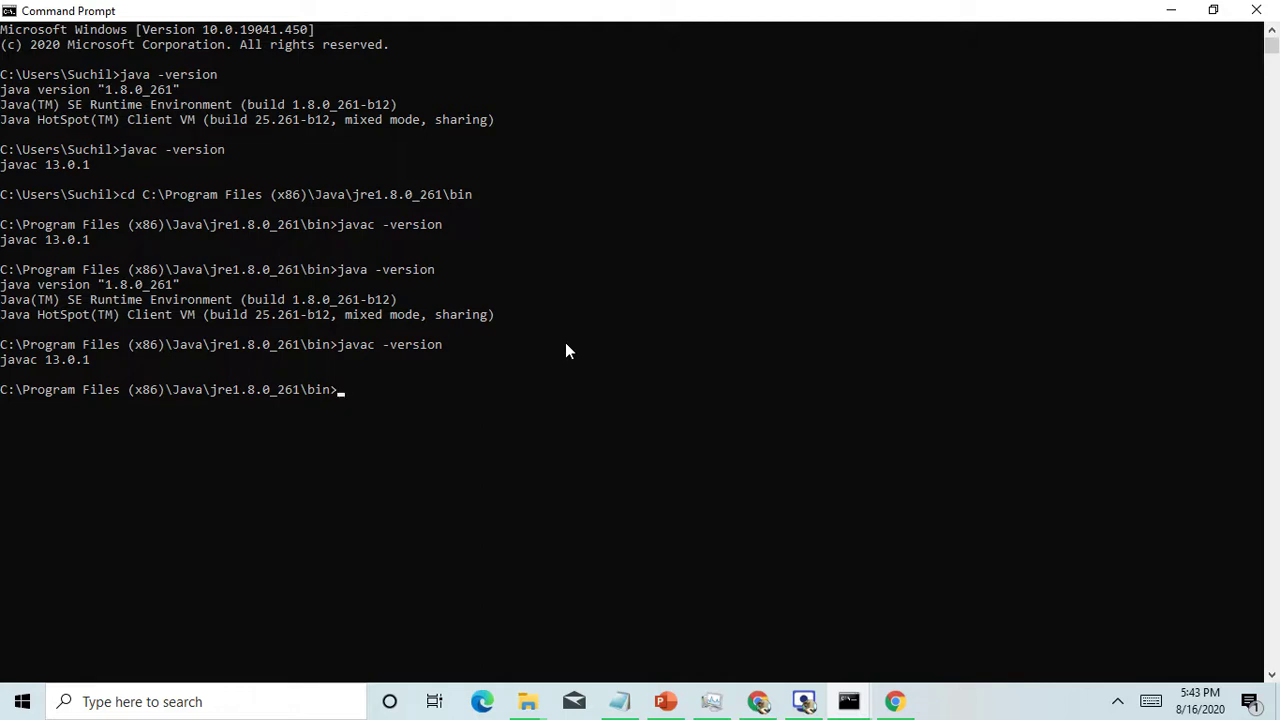
{"action": "type", "text": "java -version"}
{"action": "key", "text": "Return"}
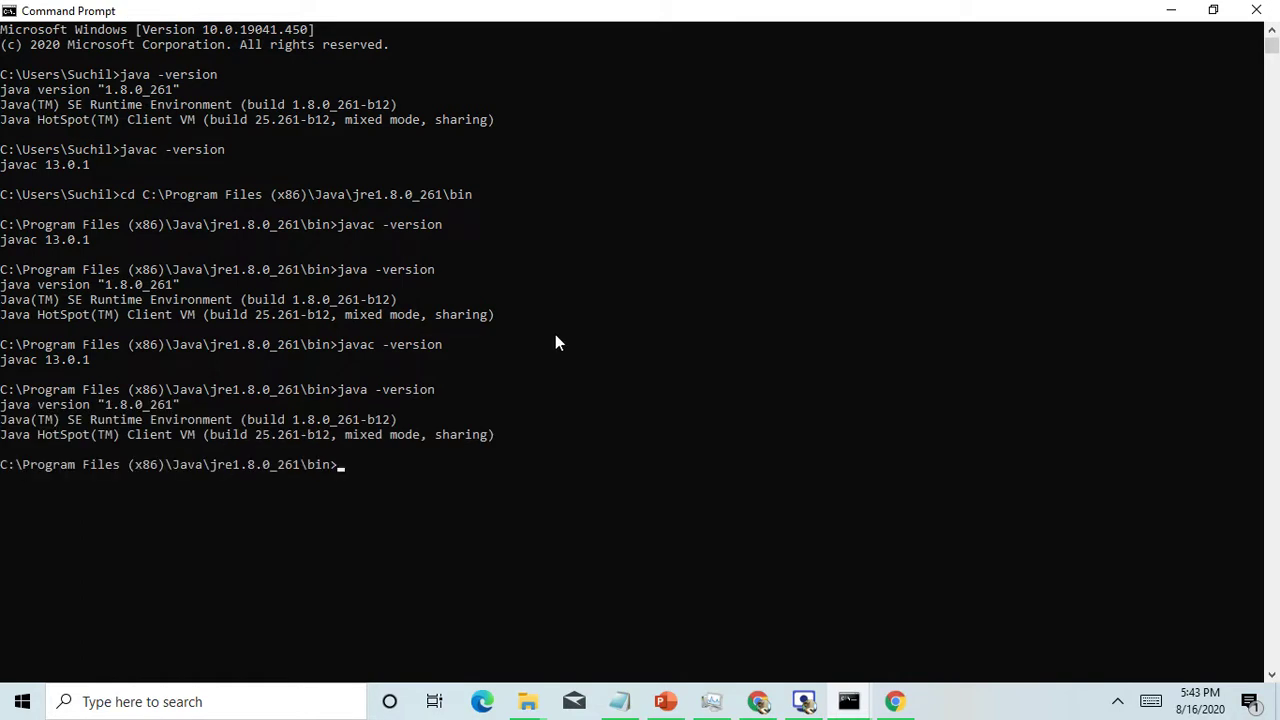
Step: Copy the Sudhal_Tutorial folder's path from File Explorer and change the Command Prompt directory to C:\Sudhal_Tutorial
{"action": "mouse_move", "coordinate": [525, 690]}
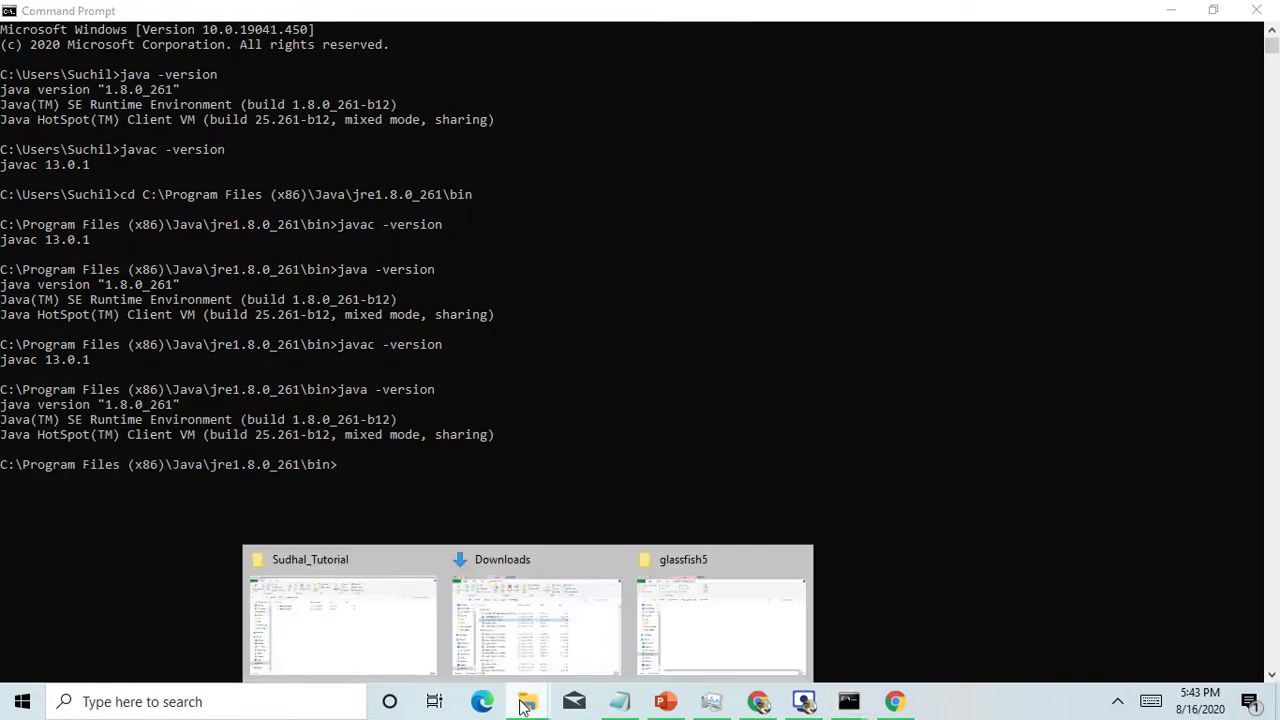
{"action": "left_click", "coordinate": [253, 617]}
{"action": "left_click", "coordinate": [389, 154]}
{"action": "key", "text": "ctrl+c"}
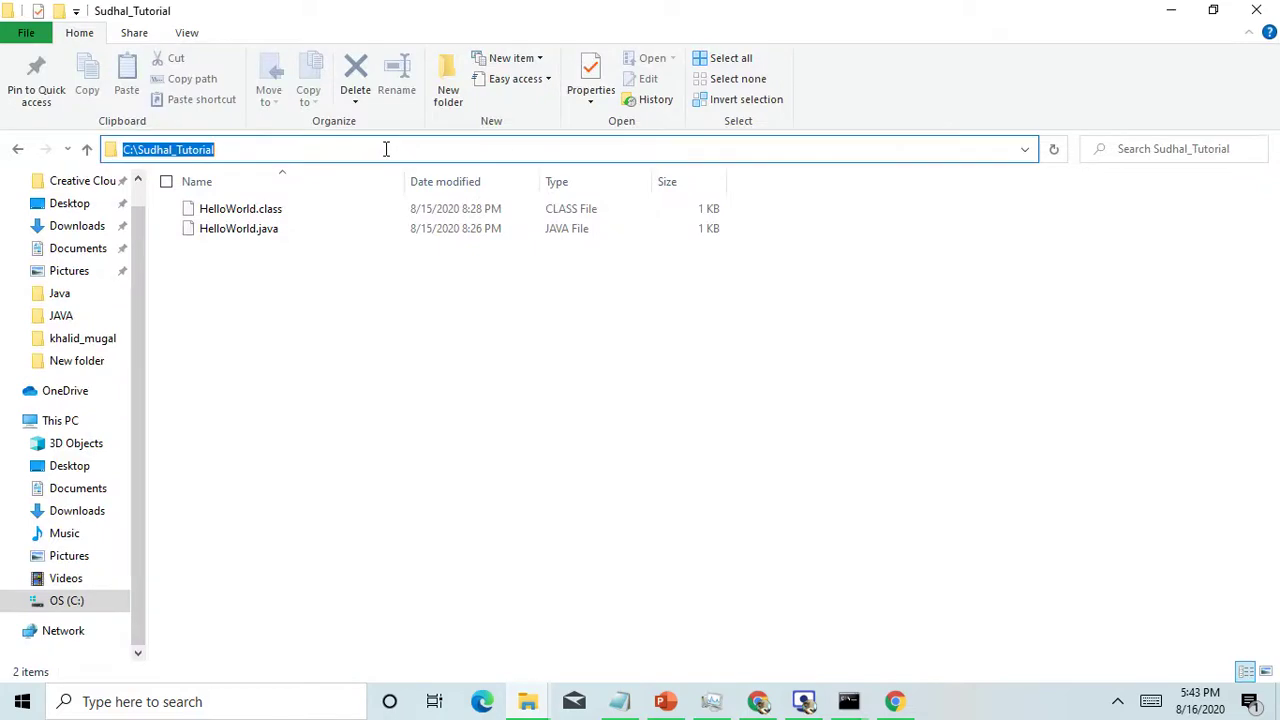
{"action": "left_click", "coordinate": [862, 705]}
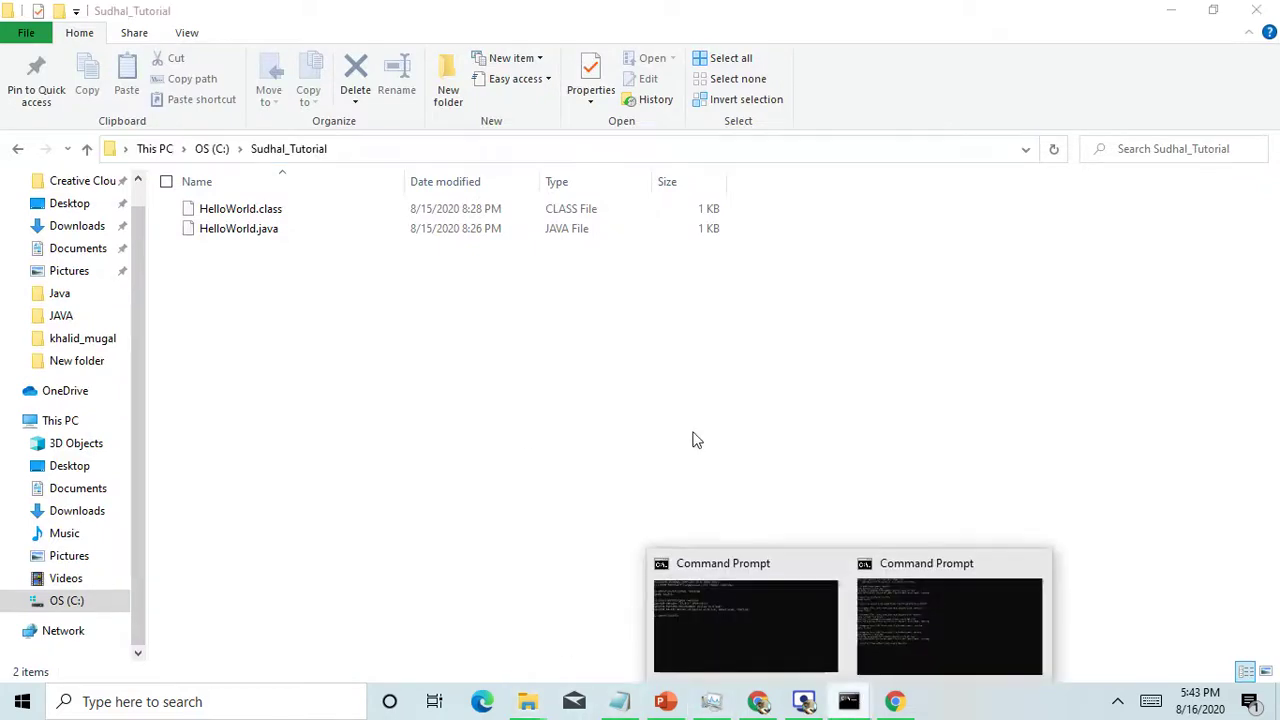
{"action": "left_click", "coordinate": [923, 607]}
{"action": "type", "text": "cd"}
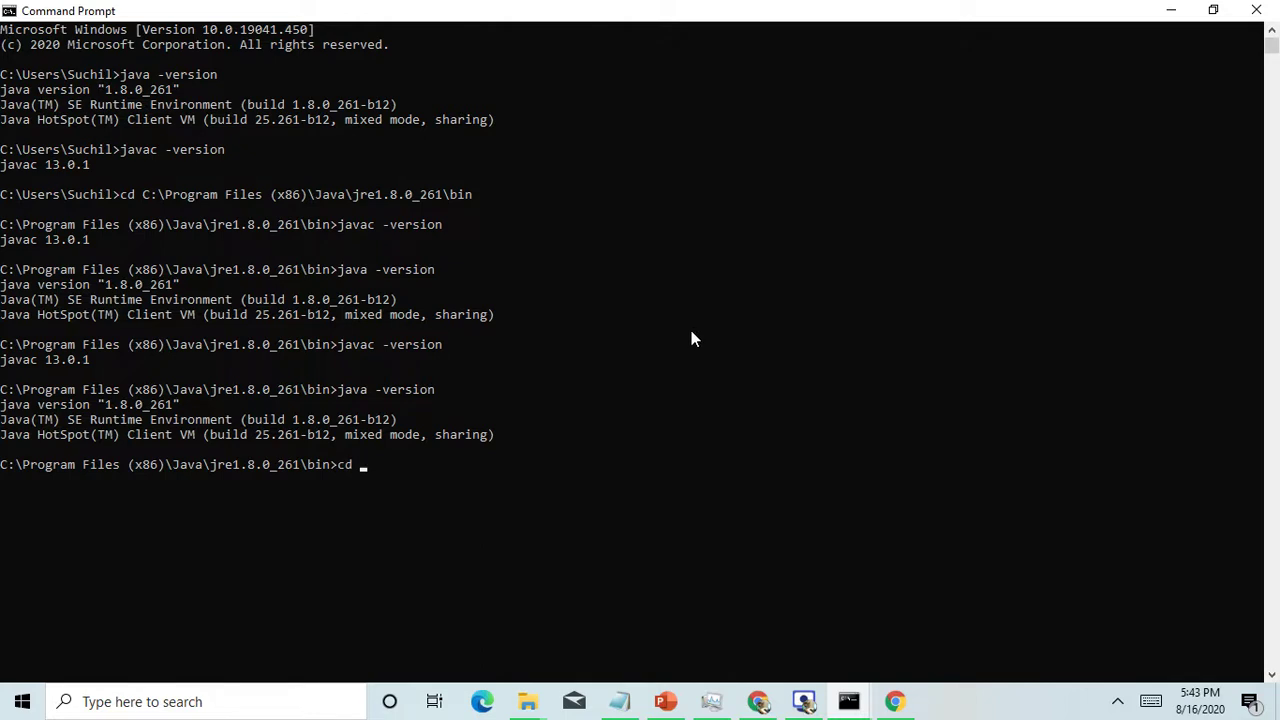
{"action": "key", "text": "ctrl+v"}
{"action": "key", "text": "Return"}
Step: Compile the source file with the command javac HelloWorld.java
{"action": "type", "text": "java"}
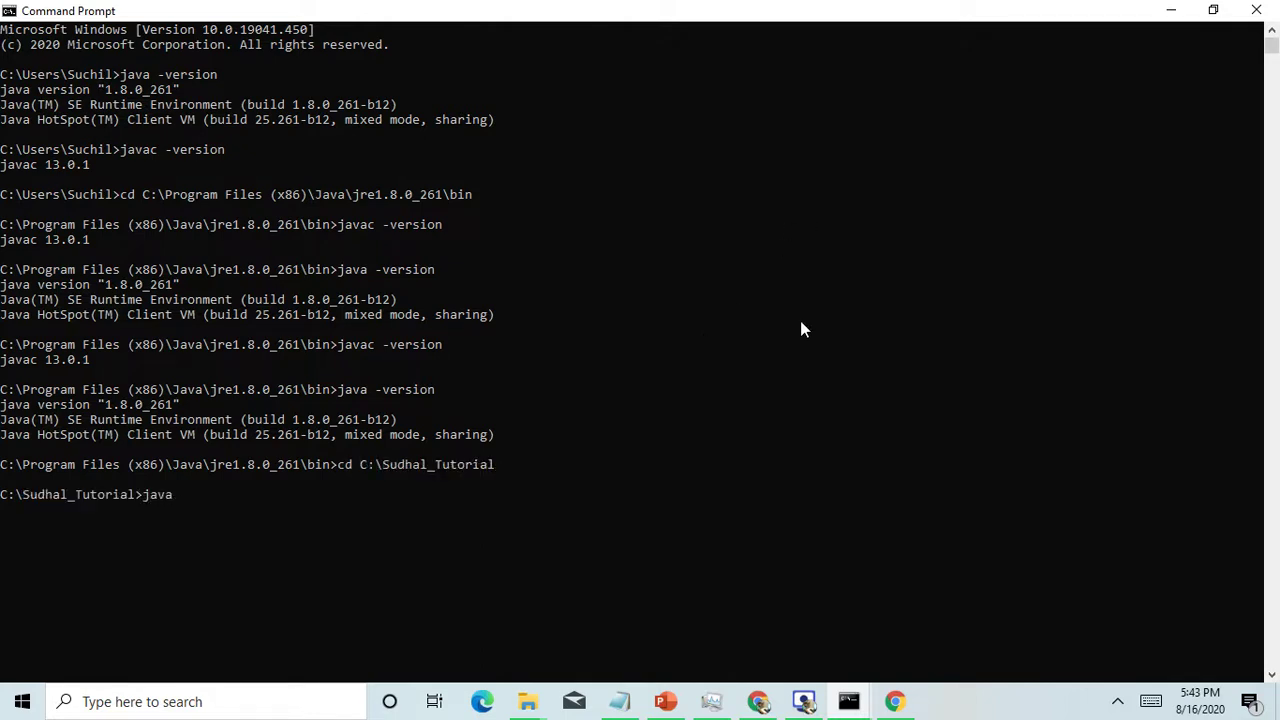
{"action": "type", "text": "c Hel"}
{"action": "key", "text": "Tab"}
{"action": "key", "text": "BackSpace"}
{"action": "key", "text": "BackSpace"}
{"action": "key", "text": "BackSpace"}
{"action": "key", "text": "BackSpace"}
{"action": "key", "text": "BackSpace"}
{"action": "key", "text": "BackSpace"}
{"action": "type", "text": ".aj"}
{"action": "key", "text": "BackSpace"}
{"action": "key", "text": "BackSpace"}
{"action": "key", "text": "BackSpace"}
{"action": "type", "text": ".java"}
{"action": "key", "text": "Return"}
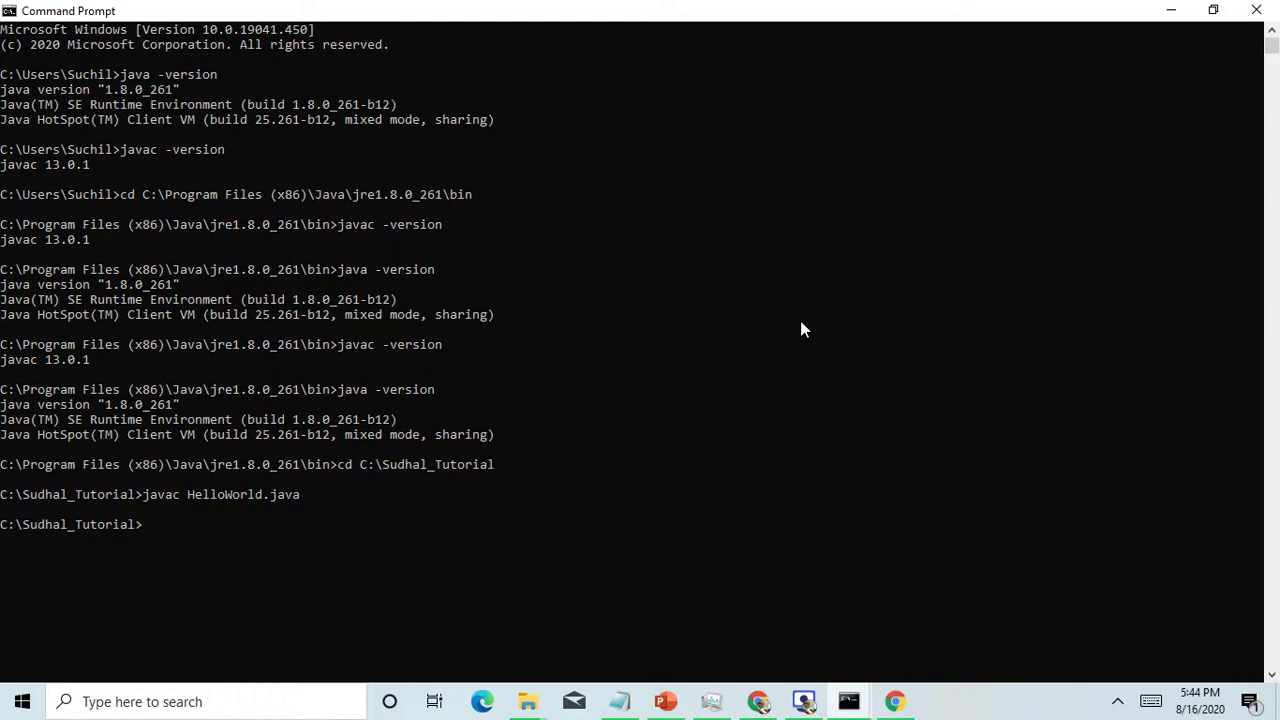
Step: Run the compiled program with the command java HelloWorld
{"action": "type", "text": "java Hel"}
{"action": "key", "text": "Tab"}
{"action": "key", "text": "BackSpace"}
{"action": "key", "text": "BackSpace"}
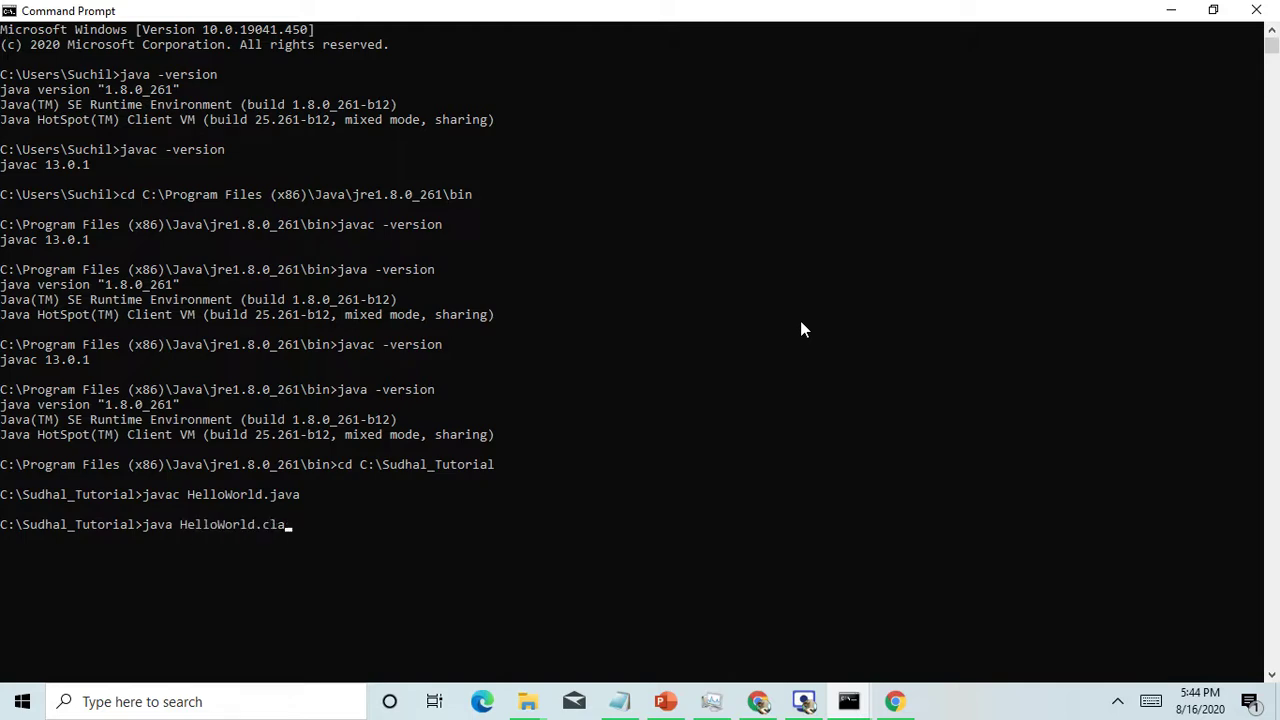
{"action": "key", "text": "BackSpace"}
{"action": "key", "text": "BackSpace"}
{"action": "key", "text": "BackSpace"}
{"action": "key", "text": "Return"}
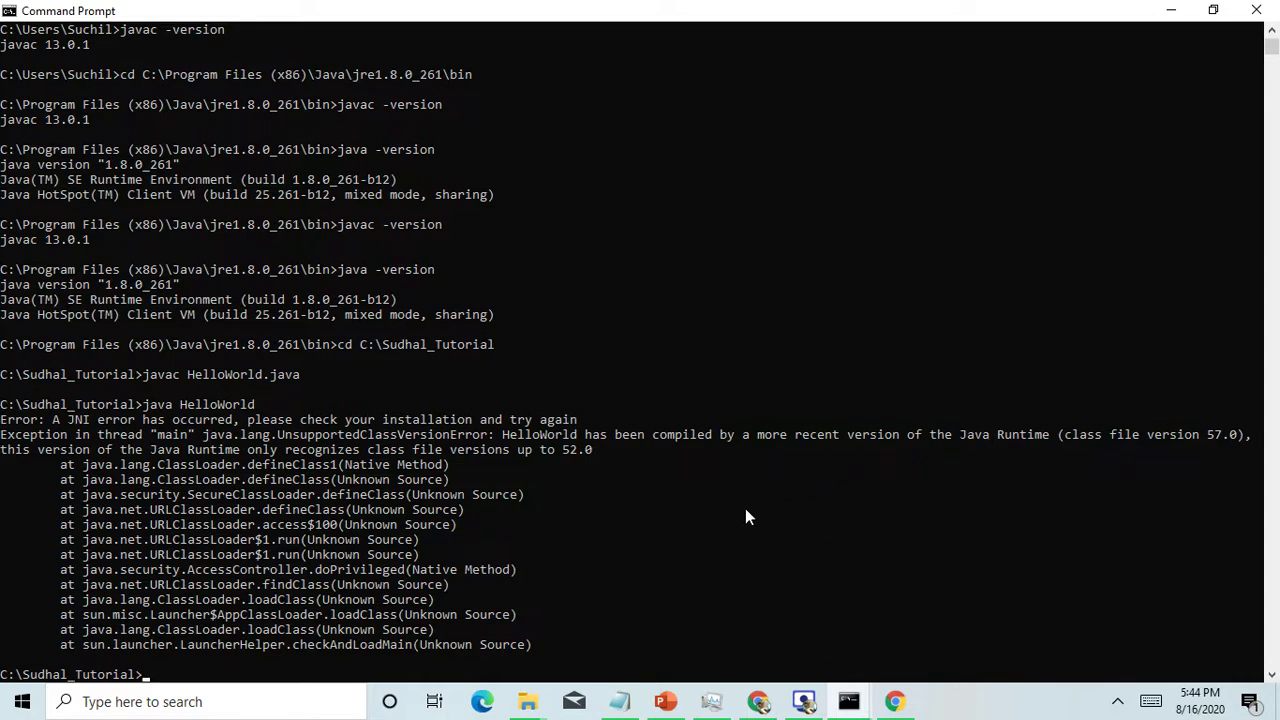
Step: Switch to Chrome and view the already open Java SE Development Kit 8 downloads page
{"action": "left_click", "coordinate": [897, 700]}
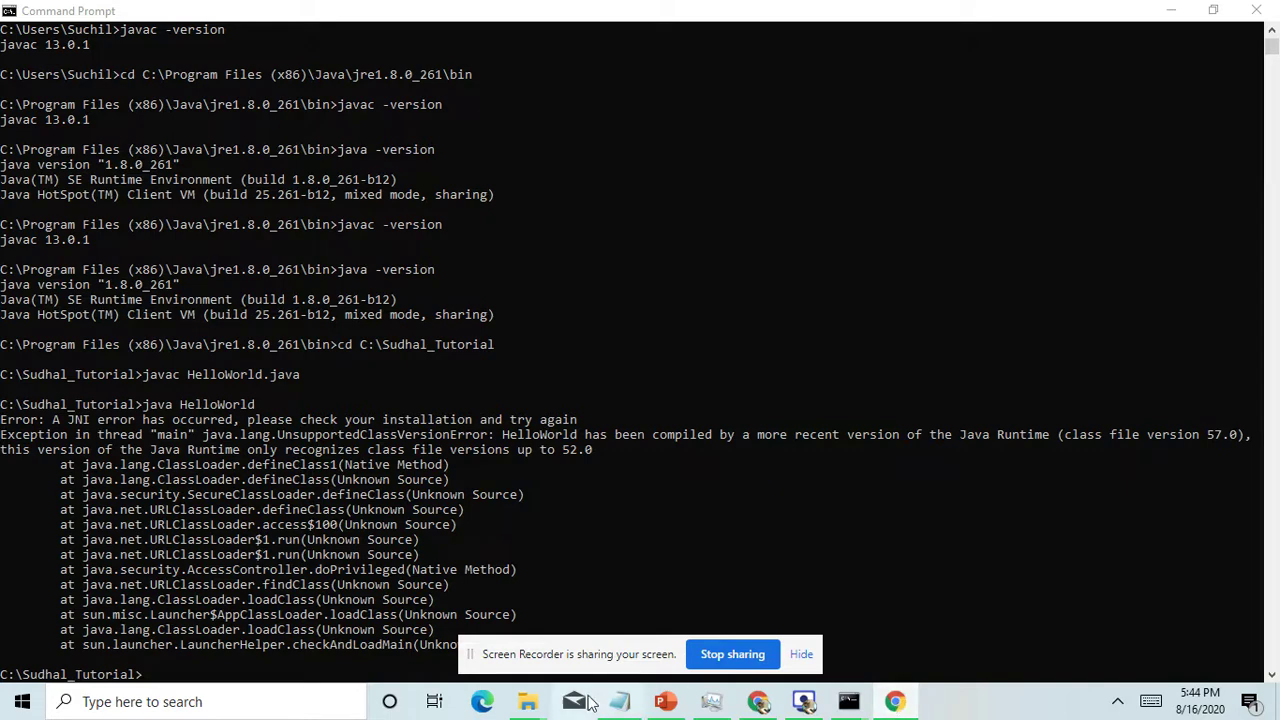
{"action": "left_click", "coordinate": [677, 497]}
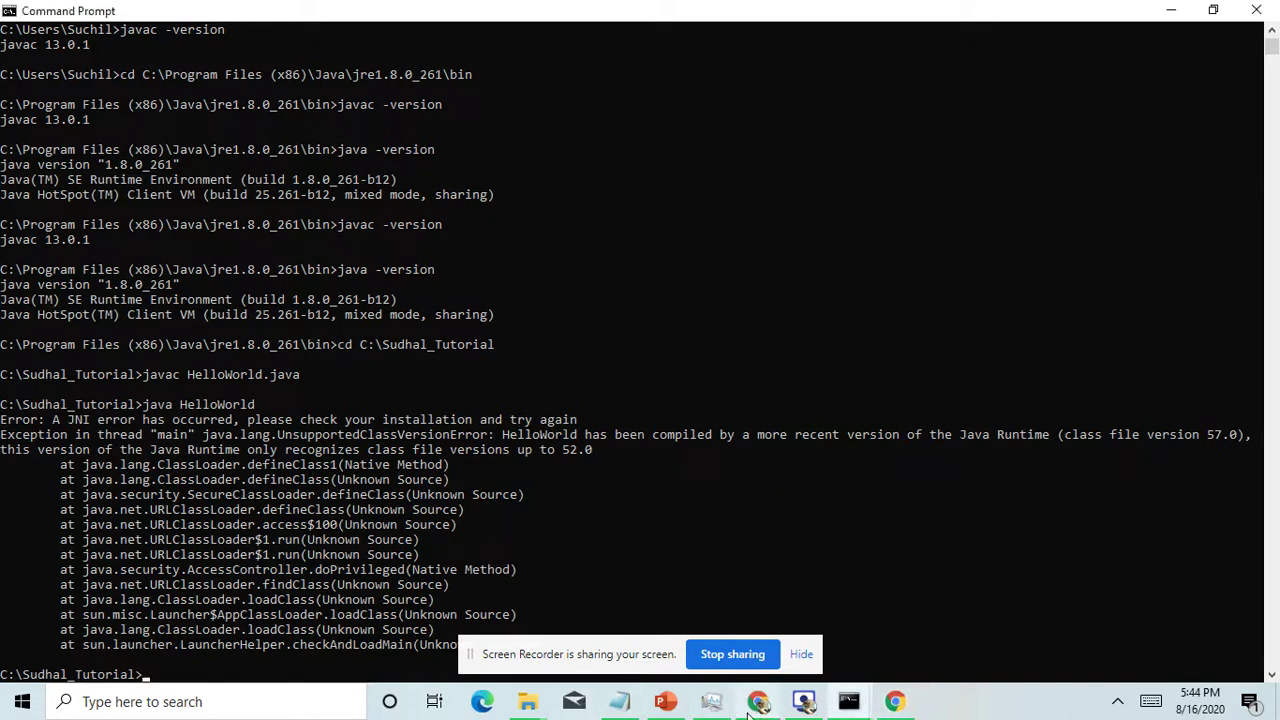
{"action": "left_click", "coordinate": [765, 705]}
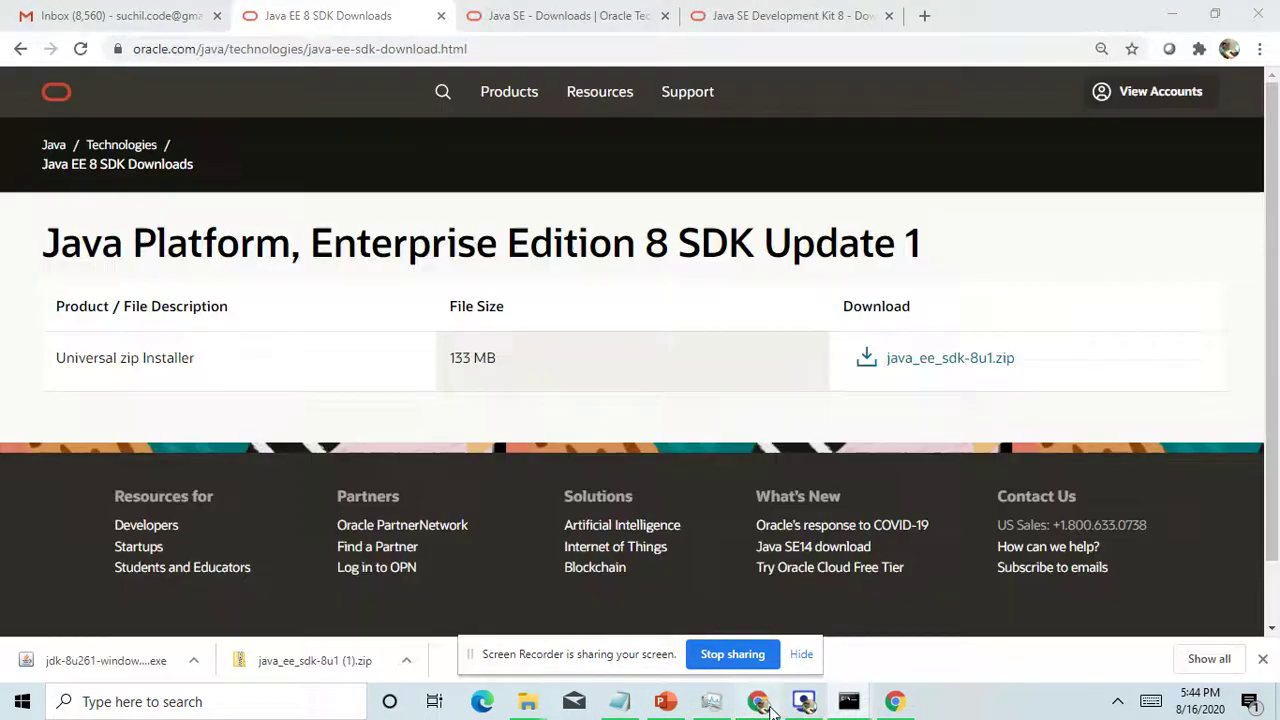
{"action": "left_click", "coordinate": [756, 16]}
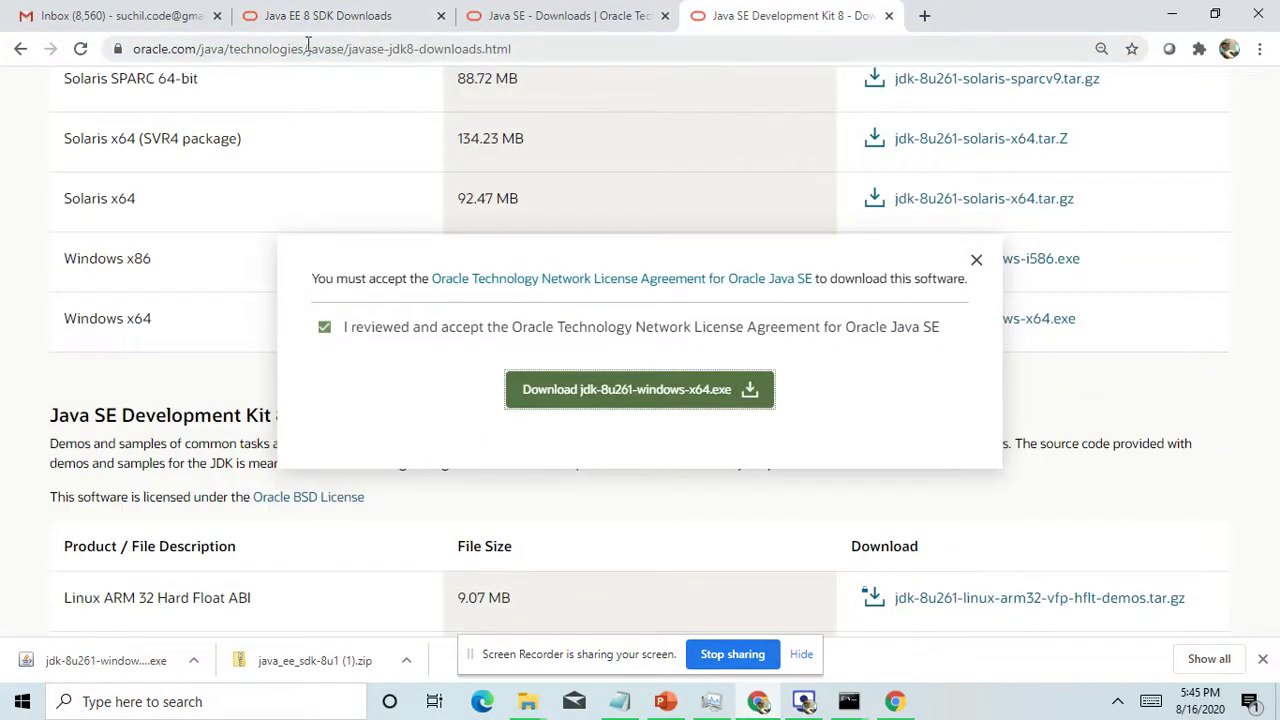
{"action": "left_click", "coordinate": [924, 16]}
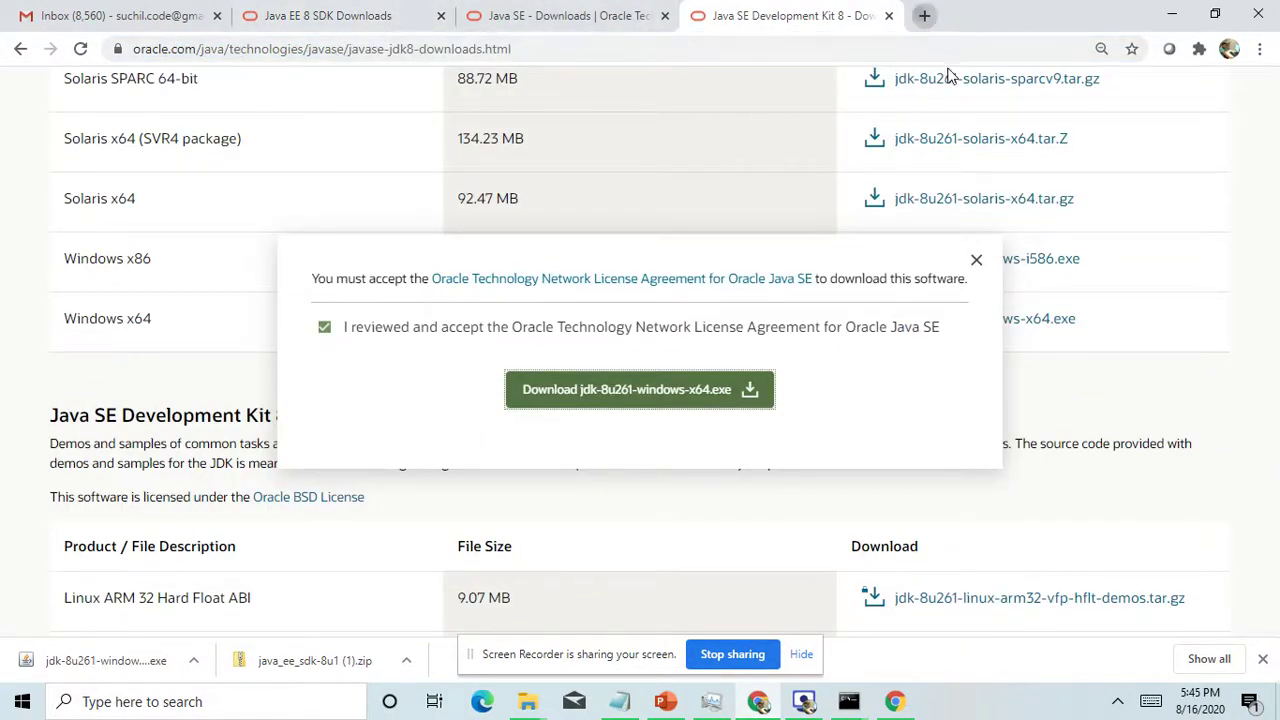
{"action": "type", "text": "java"}
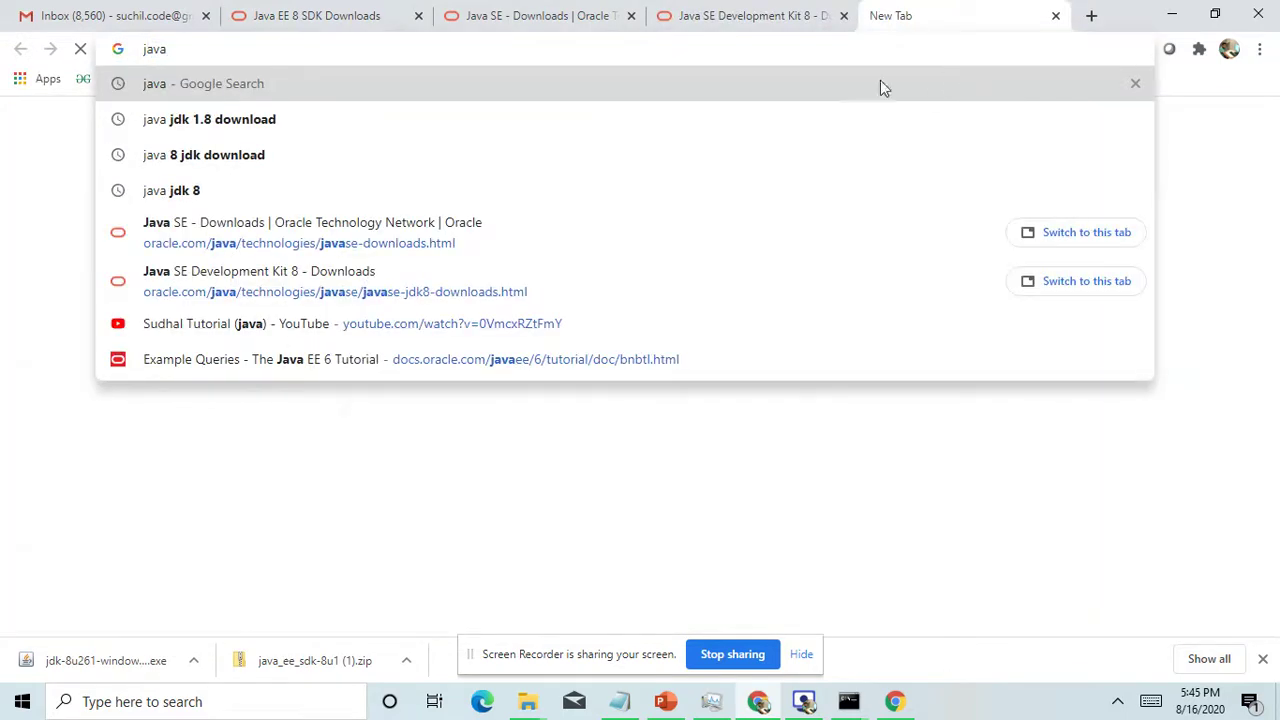
{"action": "left_click", "coordinate": [205, 16]}
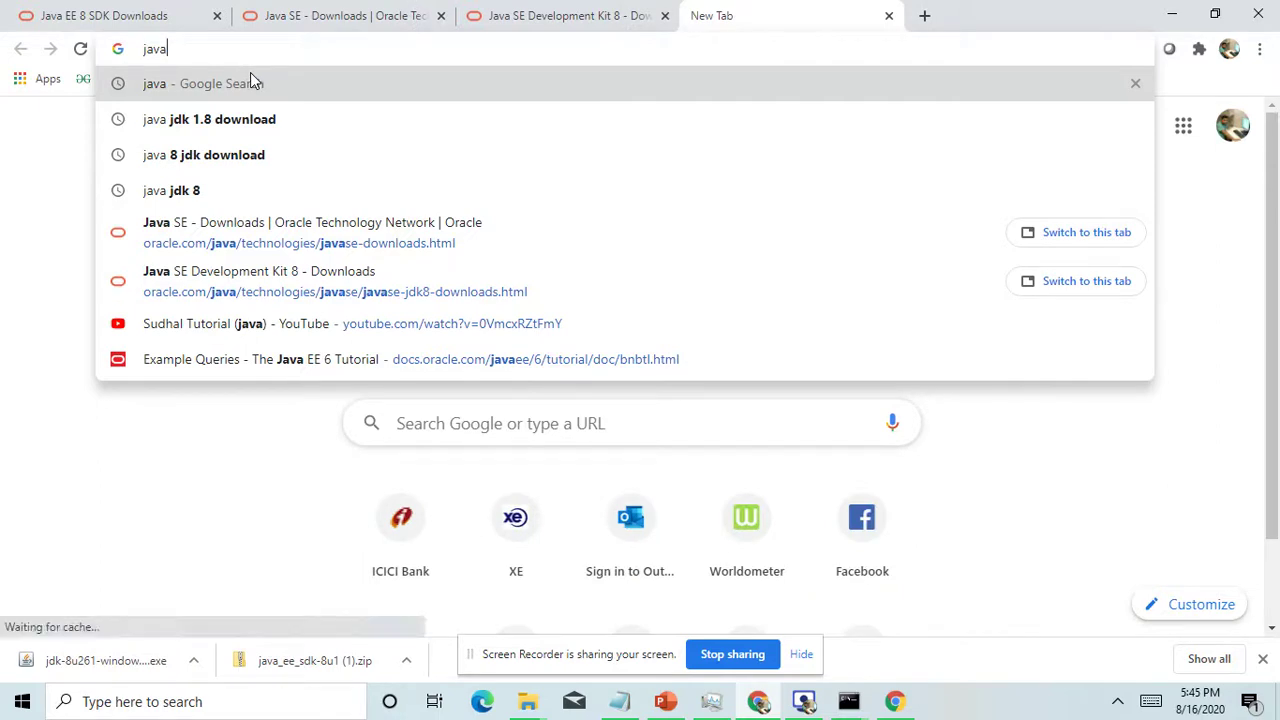
{"action": "key", "text": "Escape"}
{"action": "type", "text": "www.ora"}
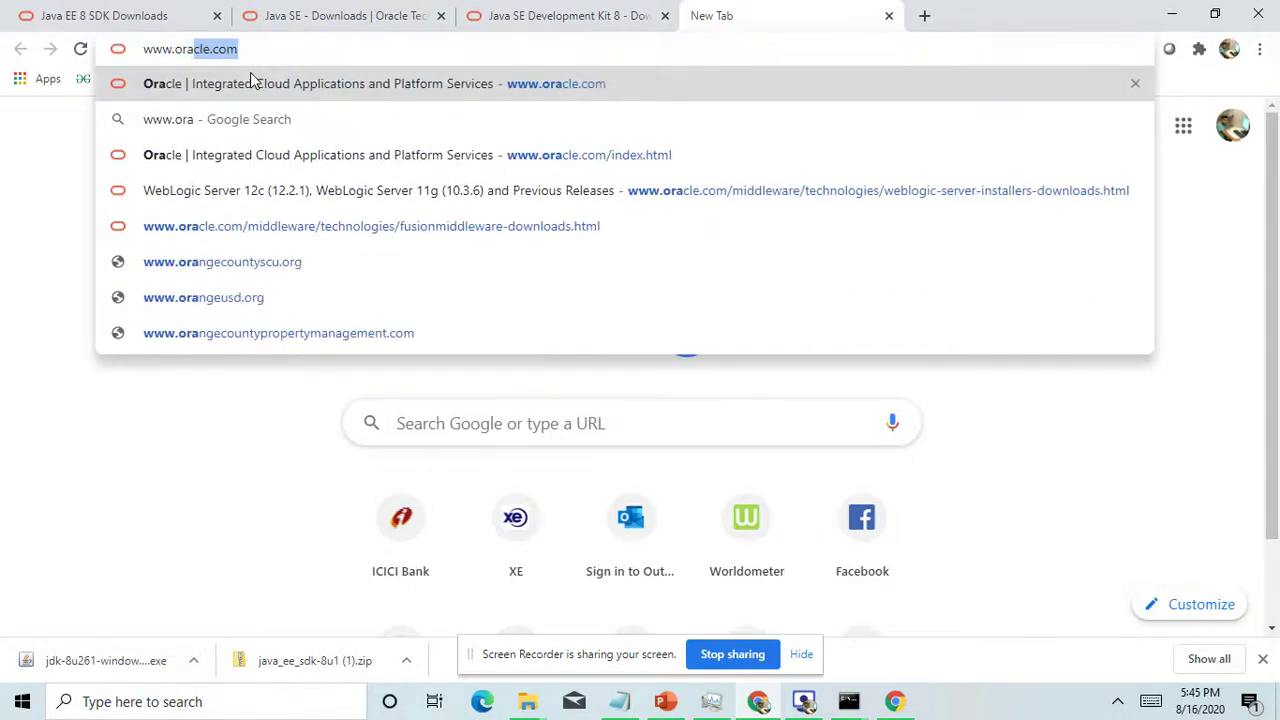
{"action": "left_click", "coordinate": [250, 83]}
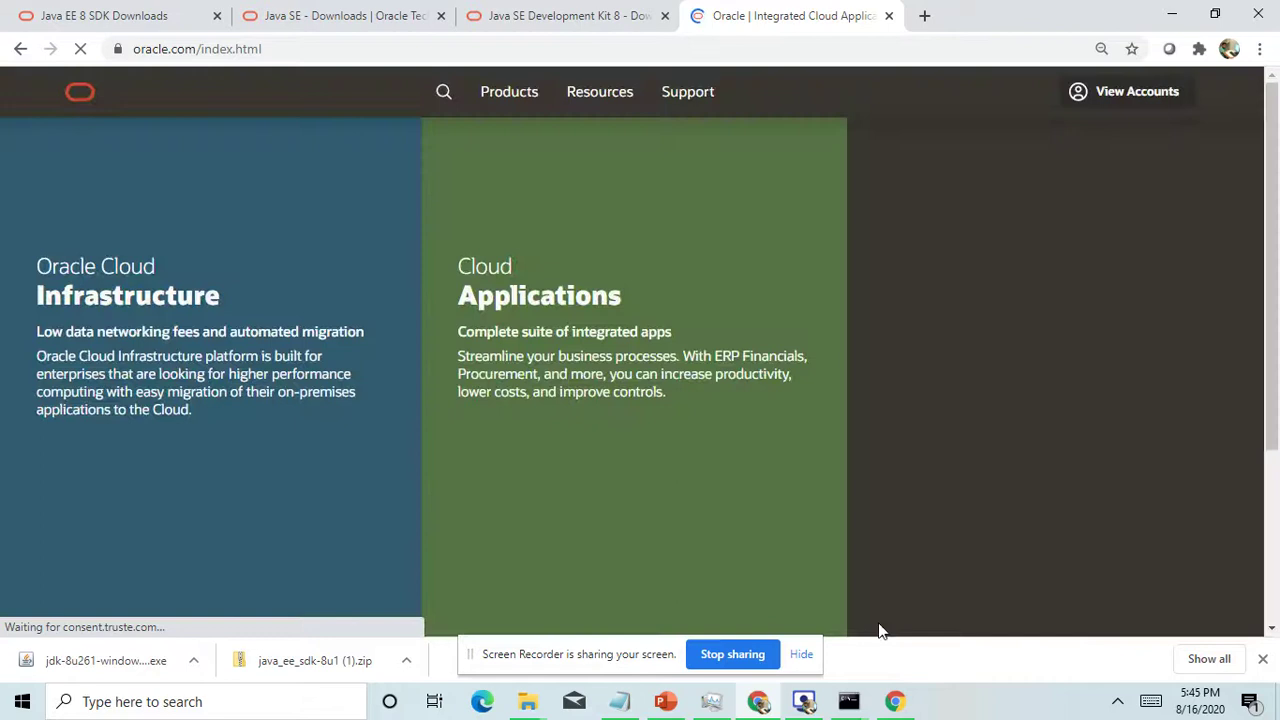
{"action": "left_click", "coordinate": [812, 655]}
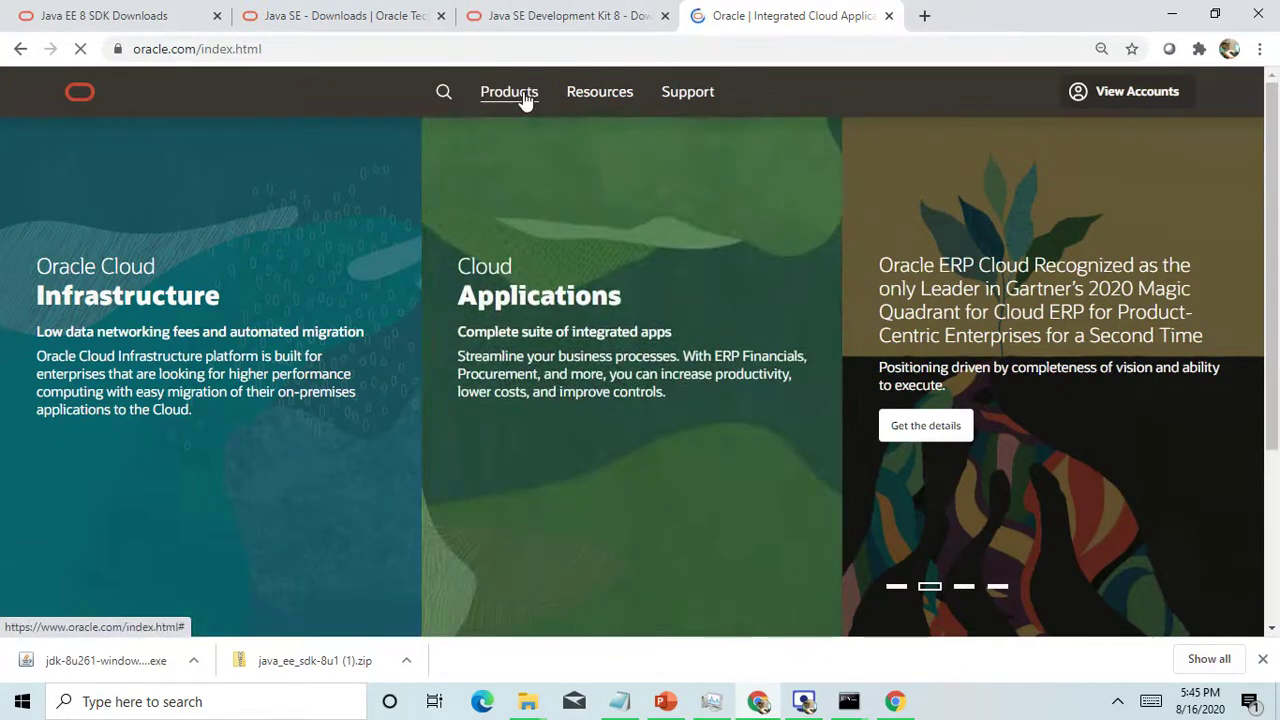
Step: Go to Oracle's Java product page and open its Java SE Downloads page
{"action": "left_click", "coordinate": [522, 98]}
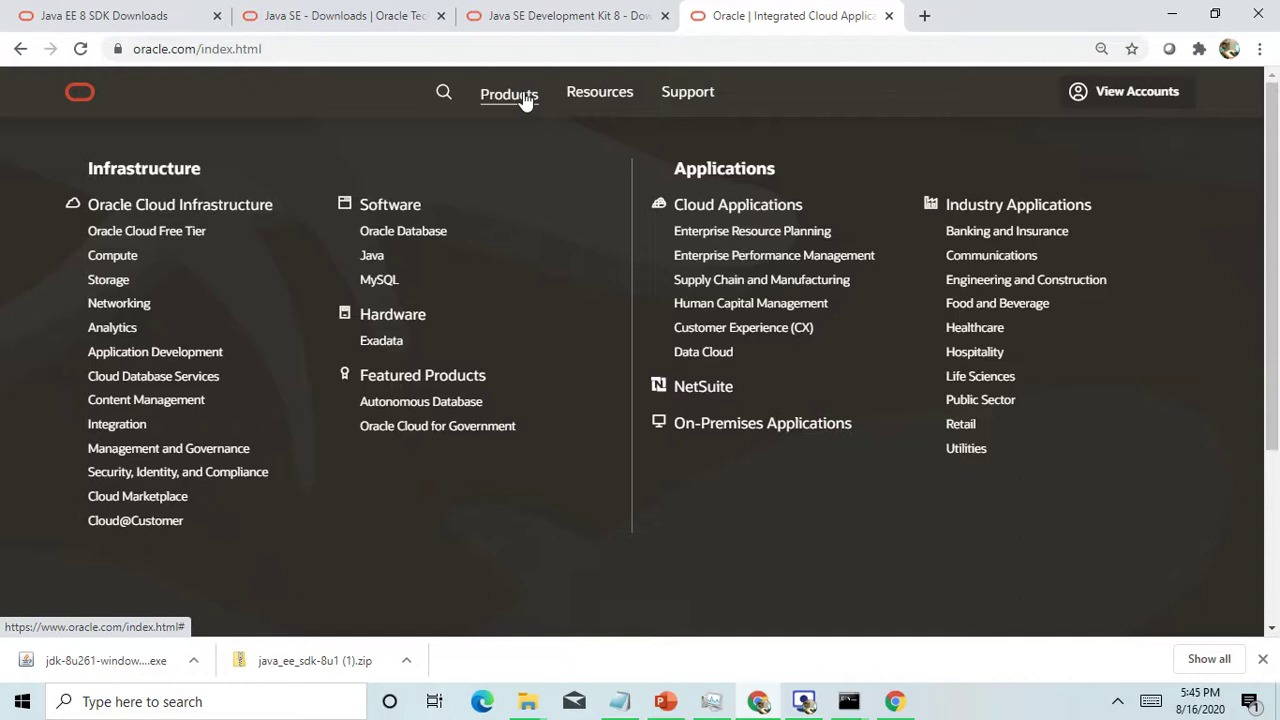
{"action": "left_click", "coordinate": [370, 262]}
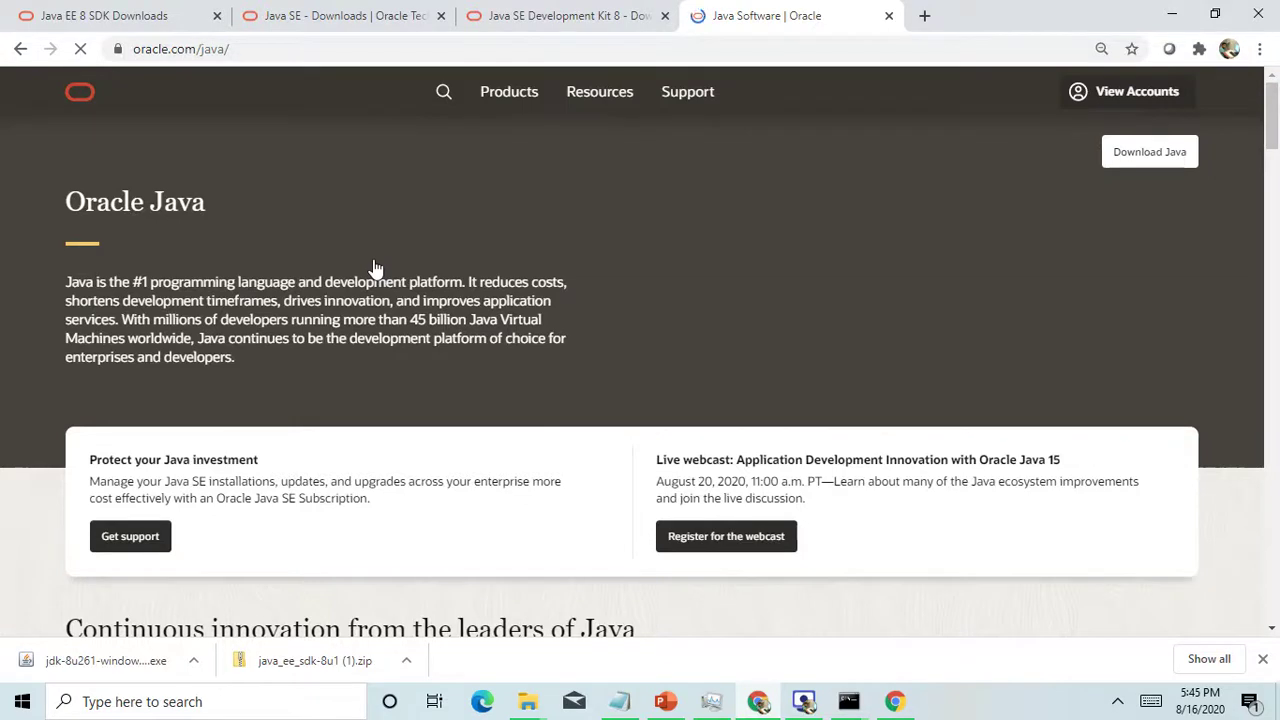
{"action": "left_click", "coordinate": [1165, 163]}
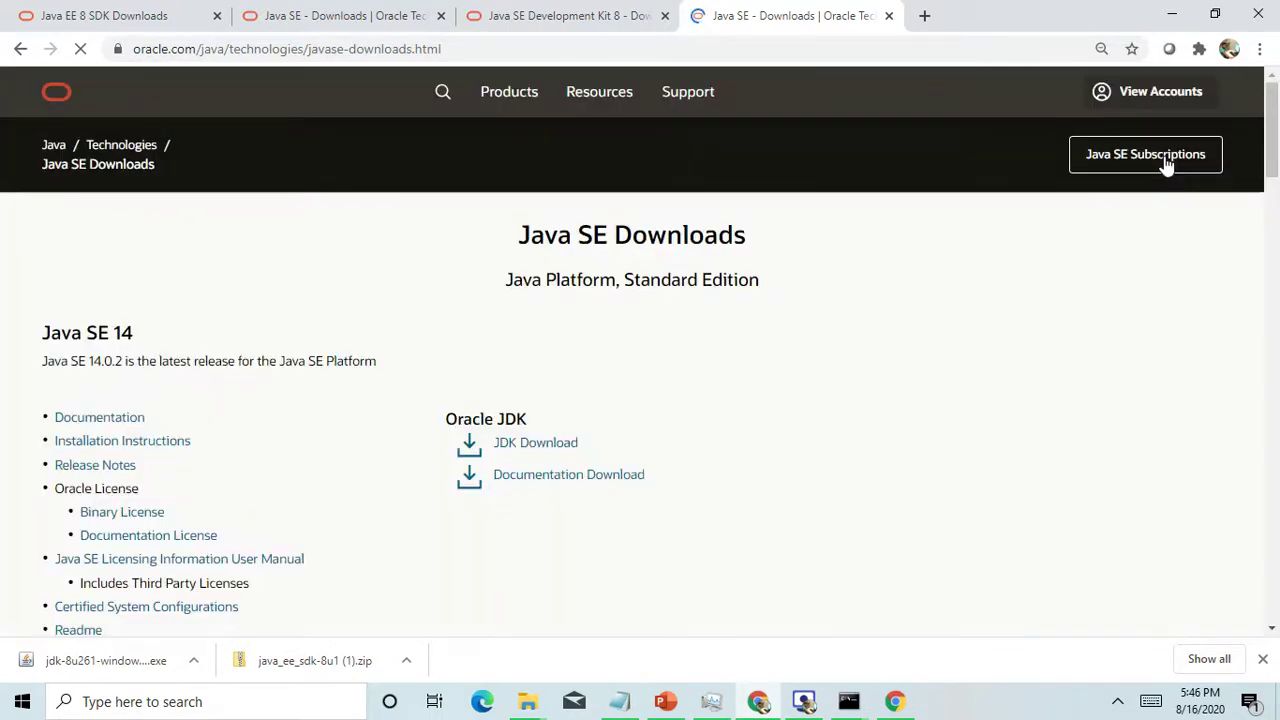
Step: Look through the Java SE releases on the downloads page and highlight the Java SE 8u261 heading
{"action": "scroll", "coordinate": [745, 432], "scroll_direction": "down", "scroll_amount": 3}
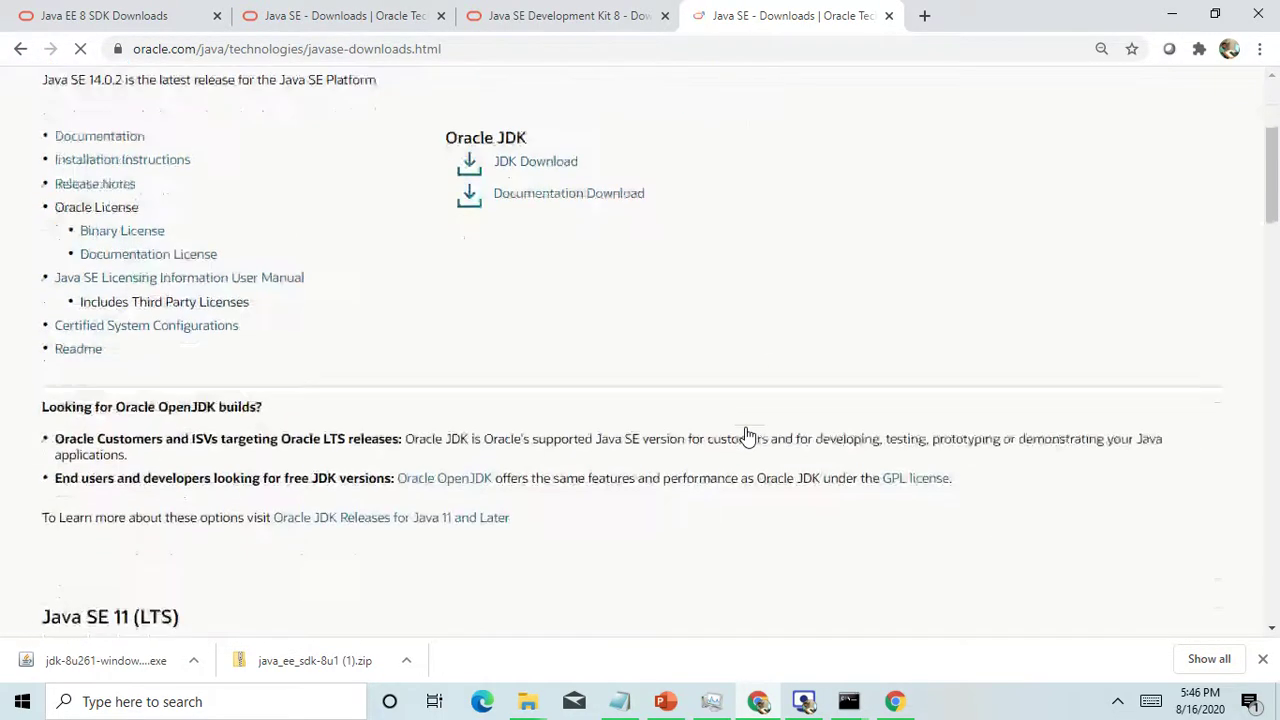
{"action": "scroll", "coordinate": [745, 430], "scroll_direction": "up", "scroll_amount": 3}
{"action": "scroll", "coordinate": [739, 376], "scroll_direction": "down", "scroll_amount": 3}
{"action": "scroll", "coordinate": [738, 374], "scroll_direction": "up", "scroll_amount": 3}
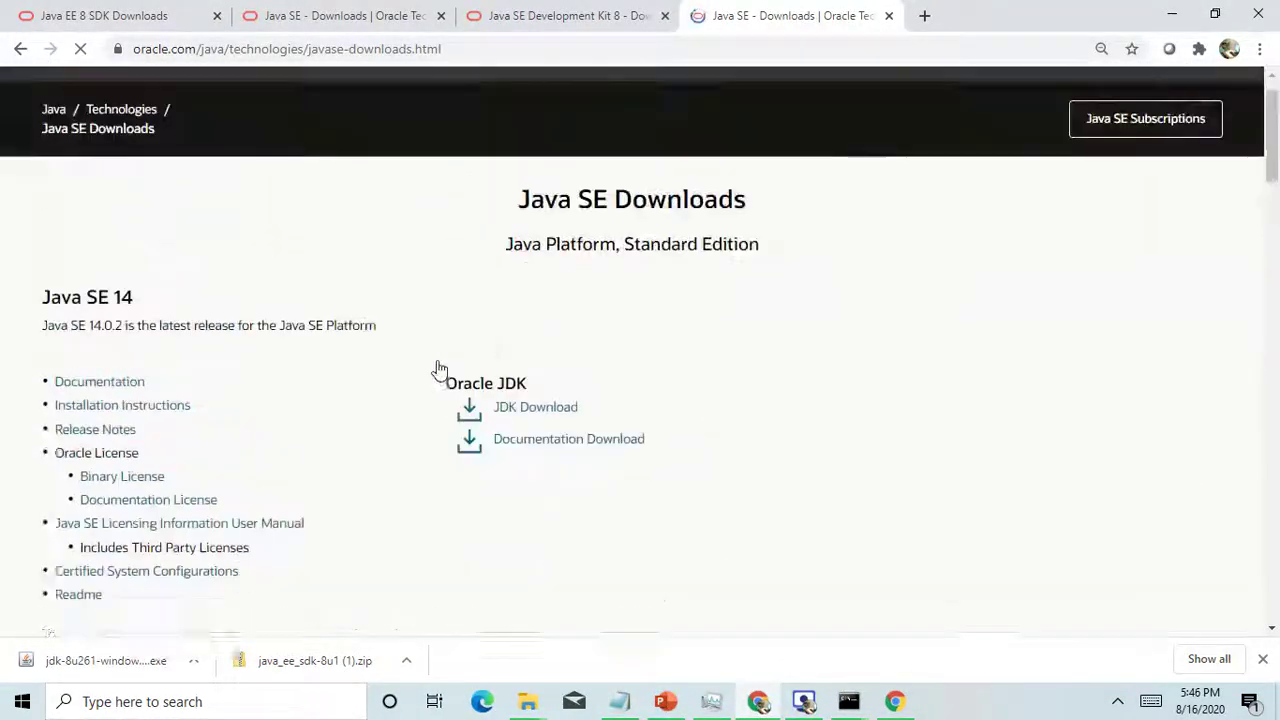
{"action": "scroll", "coordinate": [191, 357], "scroll_direction": "down", "scroll_amount": 5}
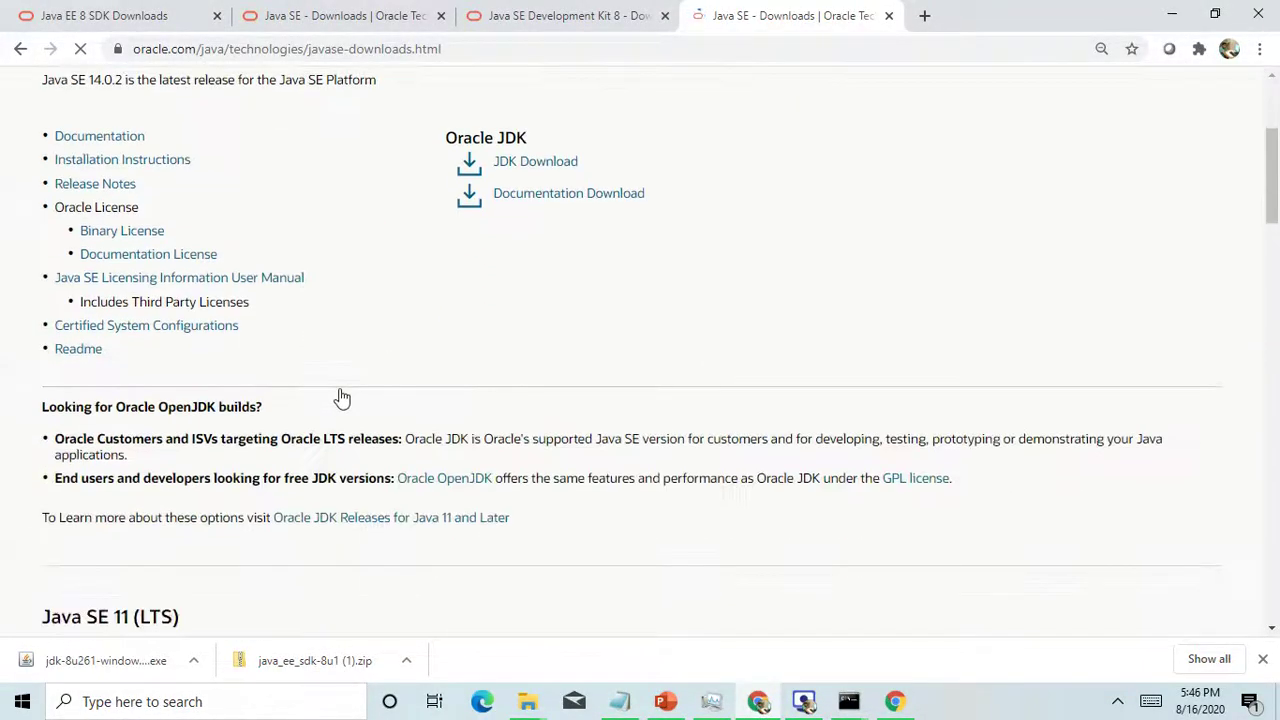
{"action": "scroll", "coordinate": [334, 449], "scroll_direction": "down", "scroll_amount": 6}
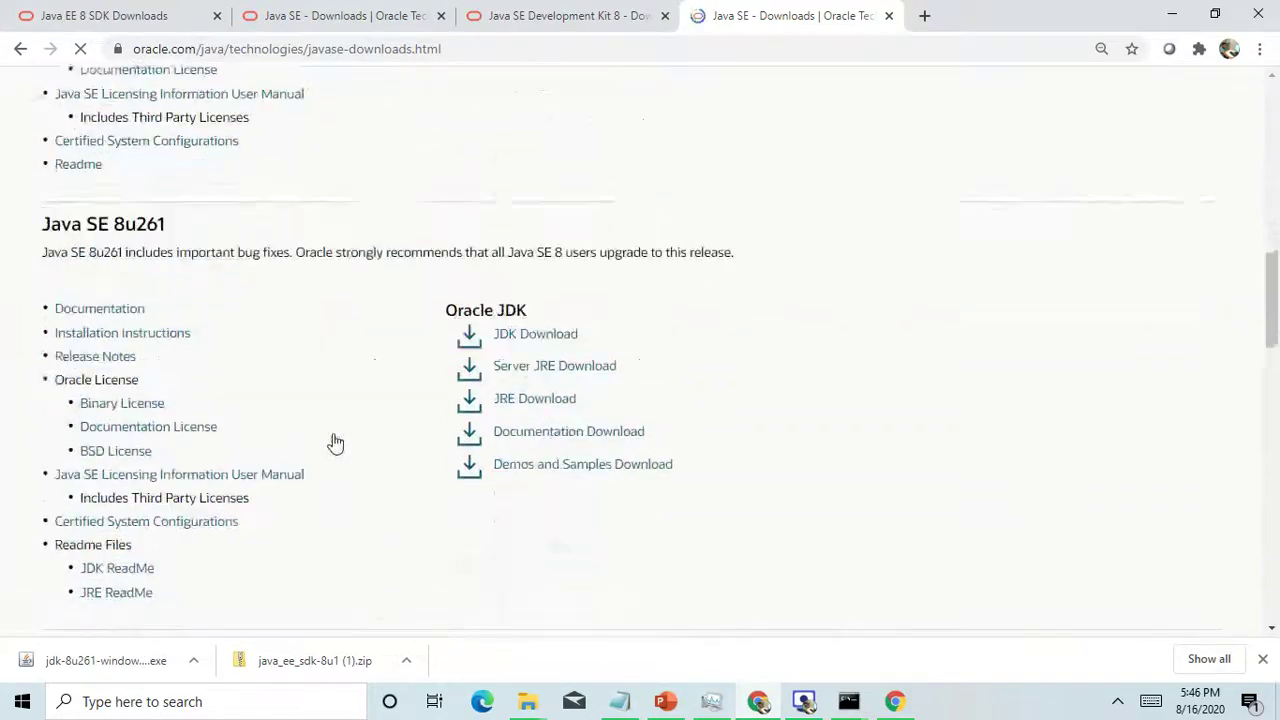
{"action": "scroll", "coordinate": [334, 440], "scroll_direction": "down", "scroll_amount": 5}
{"action": "scroll", "coordinate": [331, 434], "scroll_direction": "up", "scroll_amount": 7}
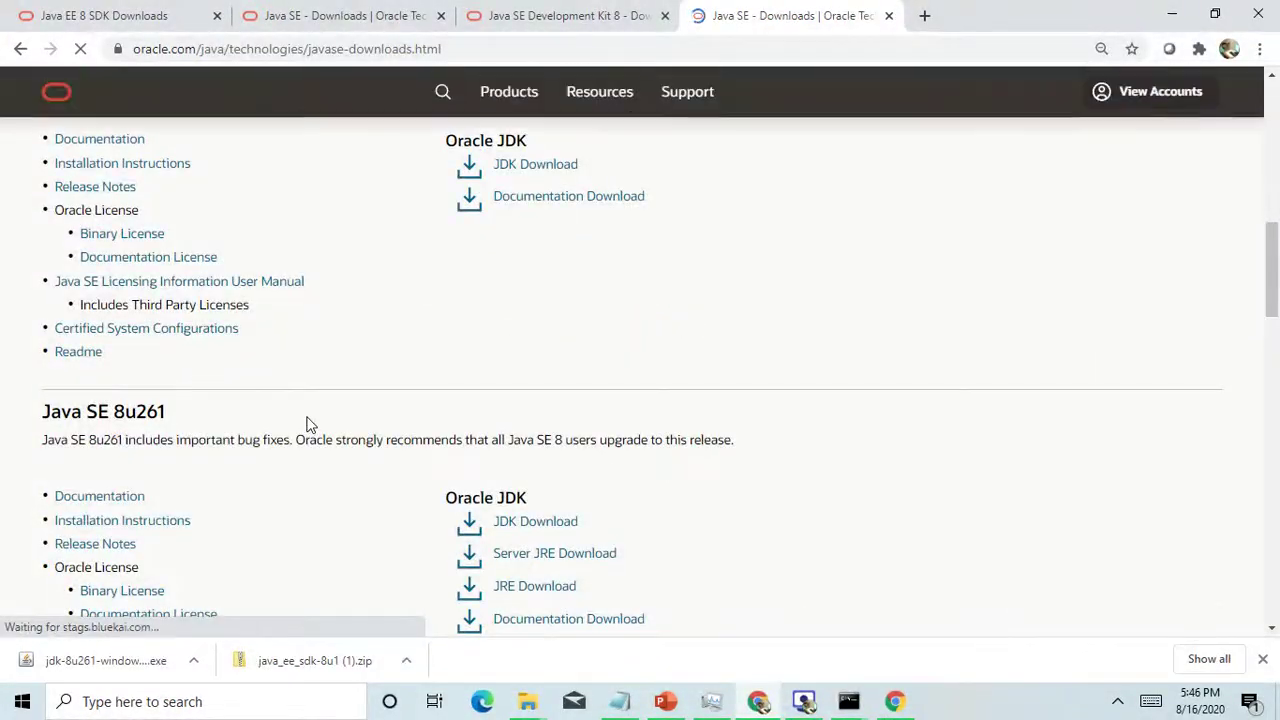
{"action": "scroll", "coordinate": [300, 405], "scroll_direction": "down", "scroll_amount": 1}
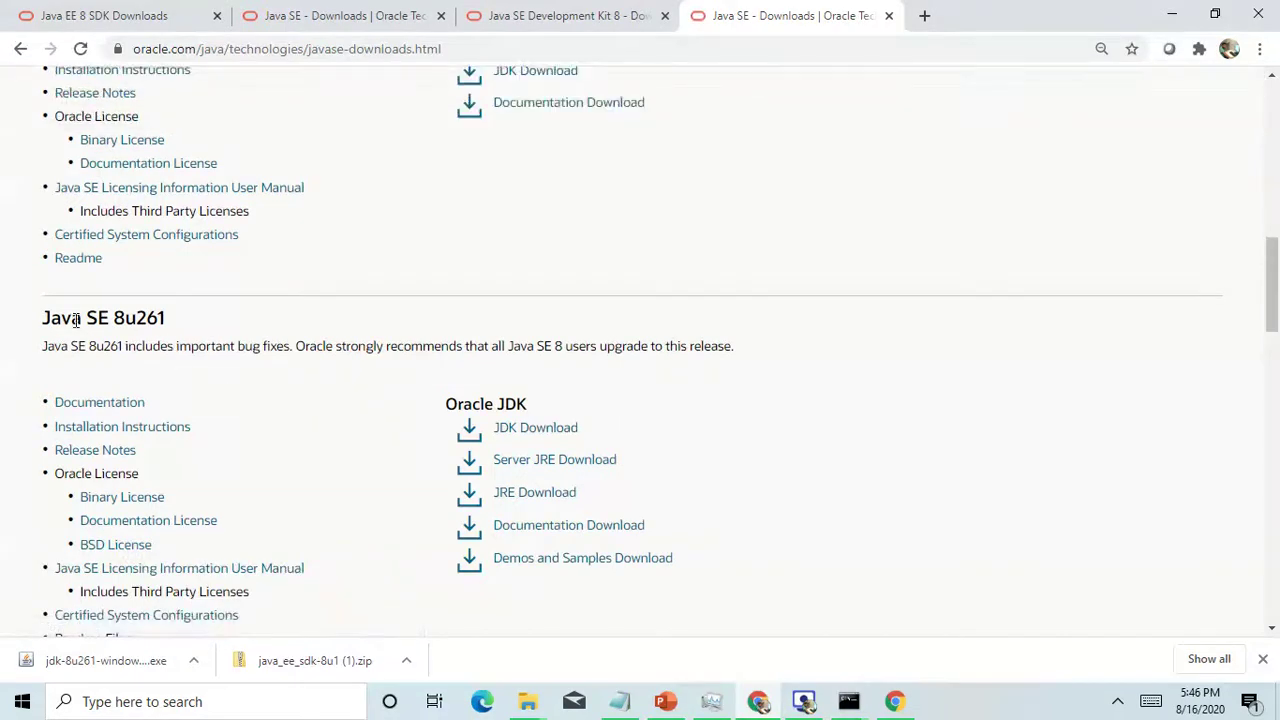
{"action": "left_click_drag", "start_coordinate": [44, 320], "coordinate": [180, 317]}
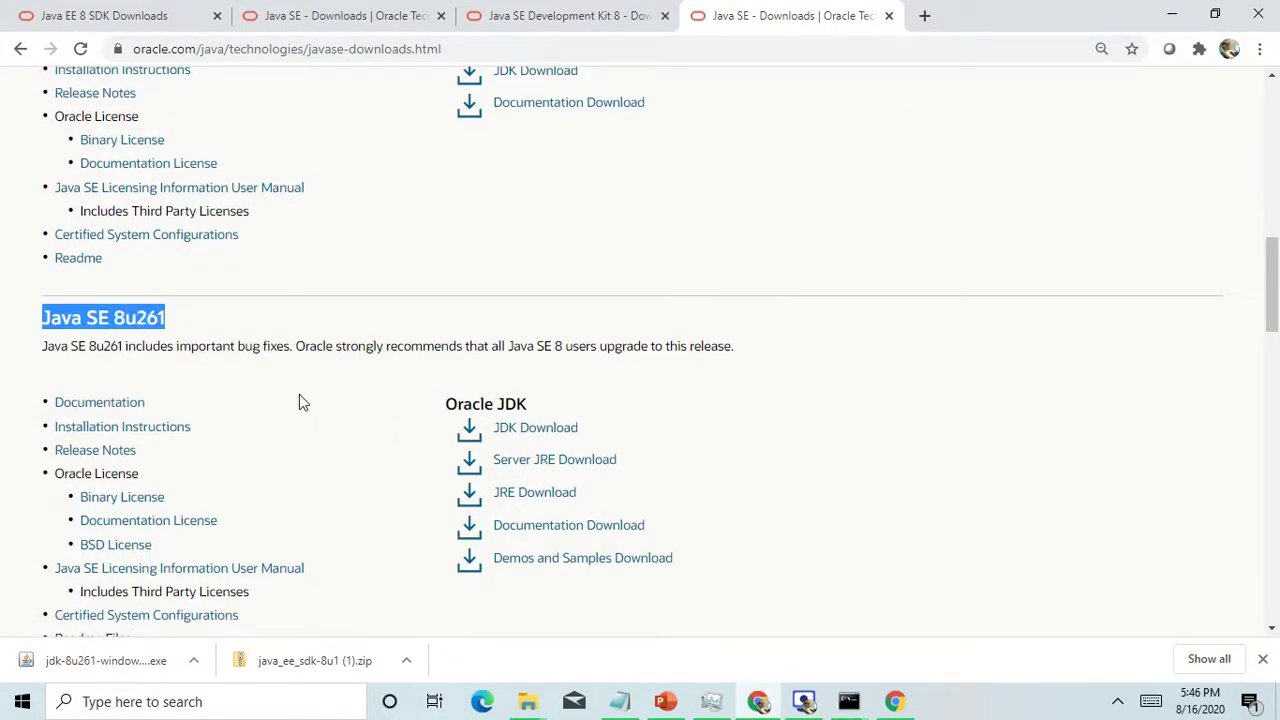
{"action": "scroll", "coordinate": [299, 394], "scroll_direction": "down", "scroll_amount": 2}
{"action": "scroll", "coordinate": [300, 398], "scroll_direction": "down", "scroll_amount": 9}
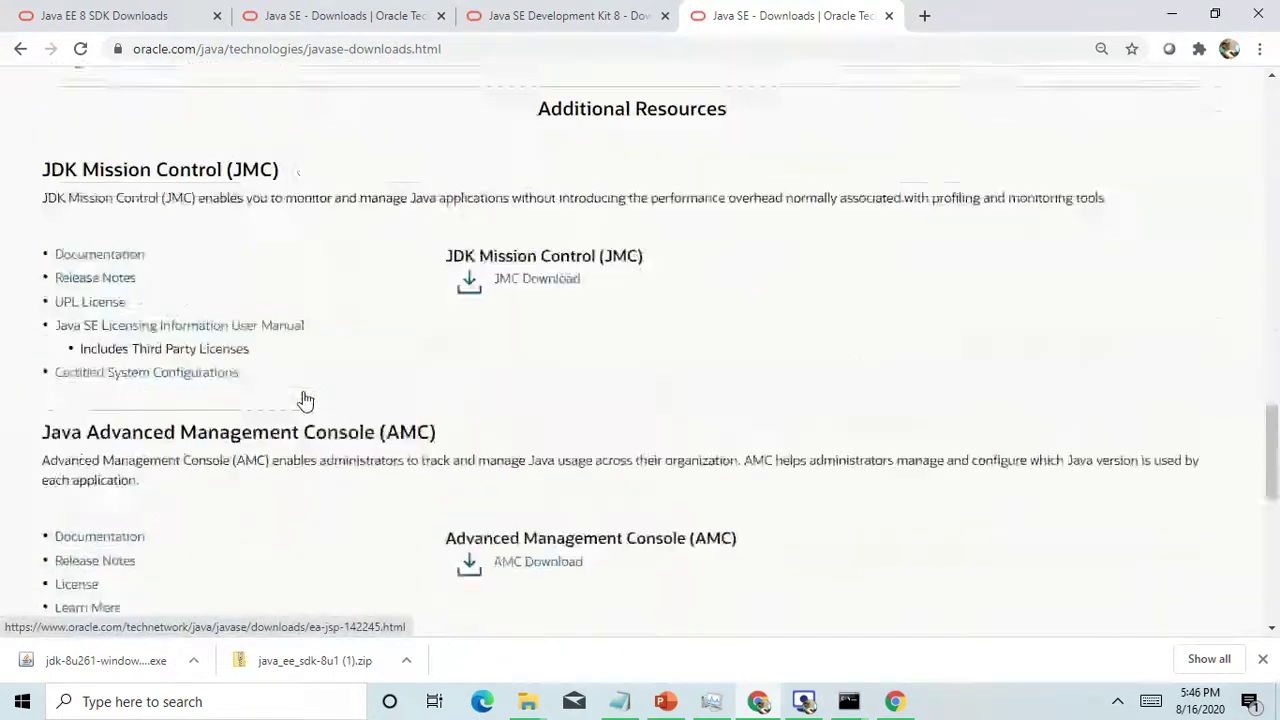
{"action": "scroll", "coordinate": [308, 398], "scroll_direction": "up", "scroll_amount": 11}
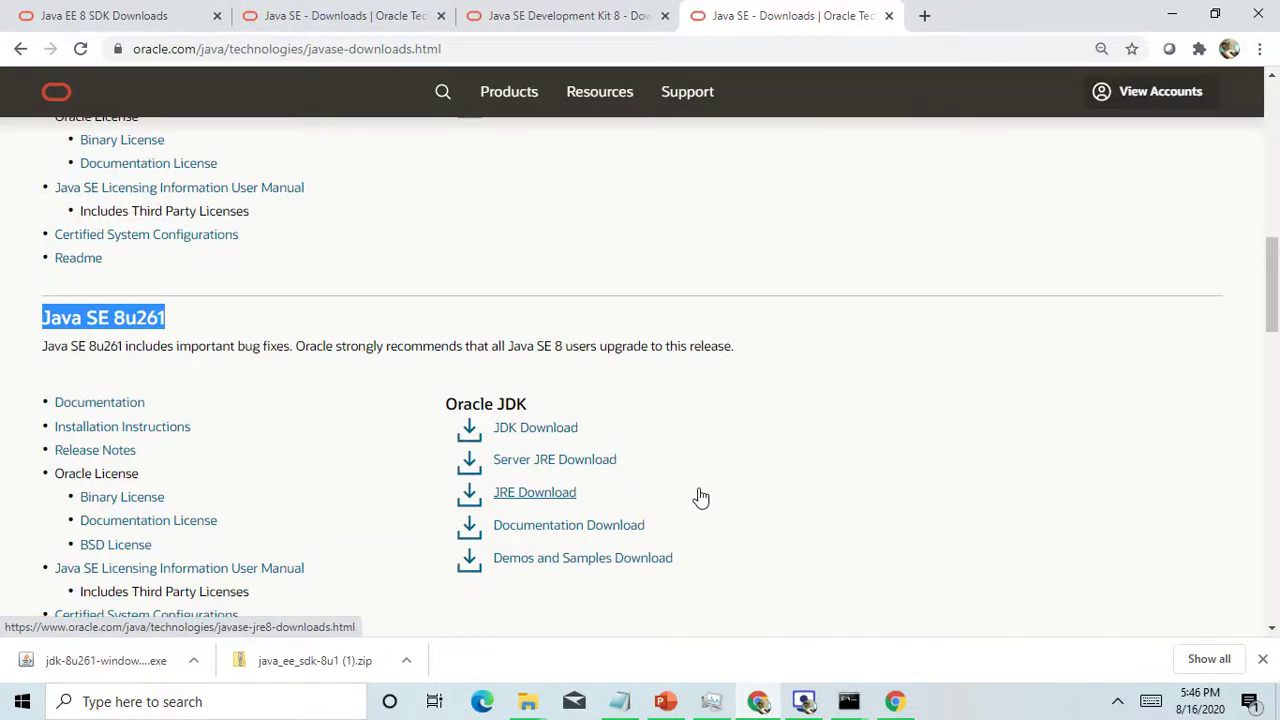
Step: Open the JDK download page for Java SE 8u261 and glance over its package list
{"action": "left_click", "coordinate": [547, 438]}
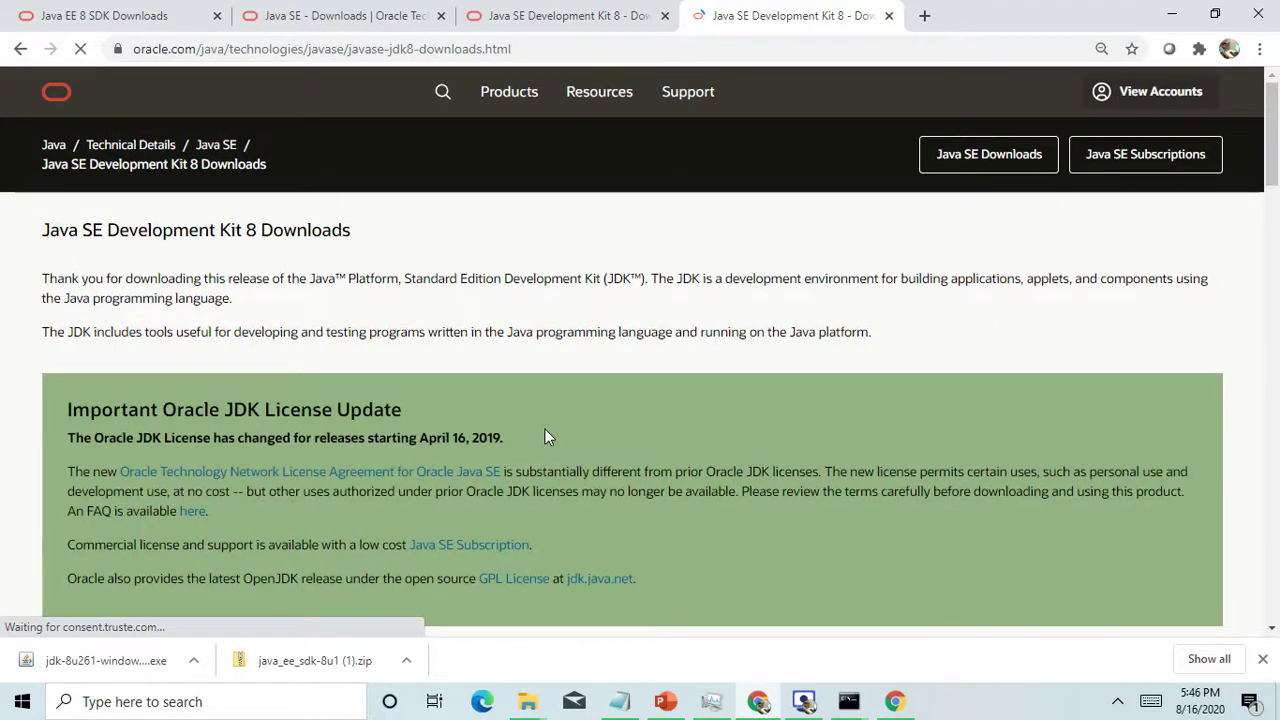
{"action": "scroll", "coordinate": [605, 410], "scroll_direction": "down", "scroll_amount": 4}
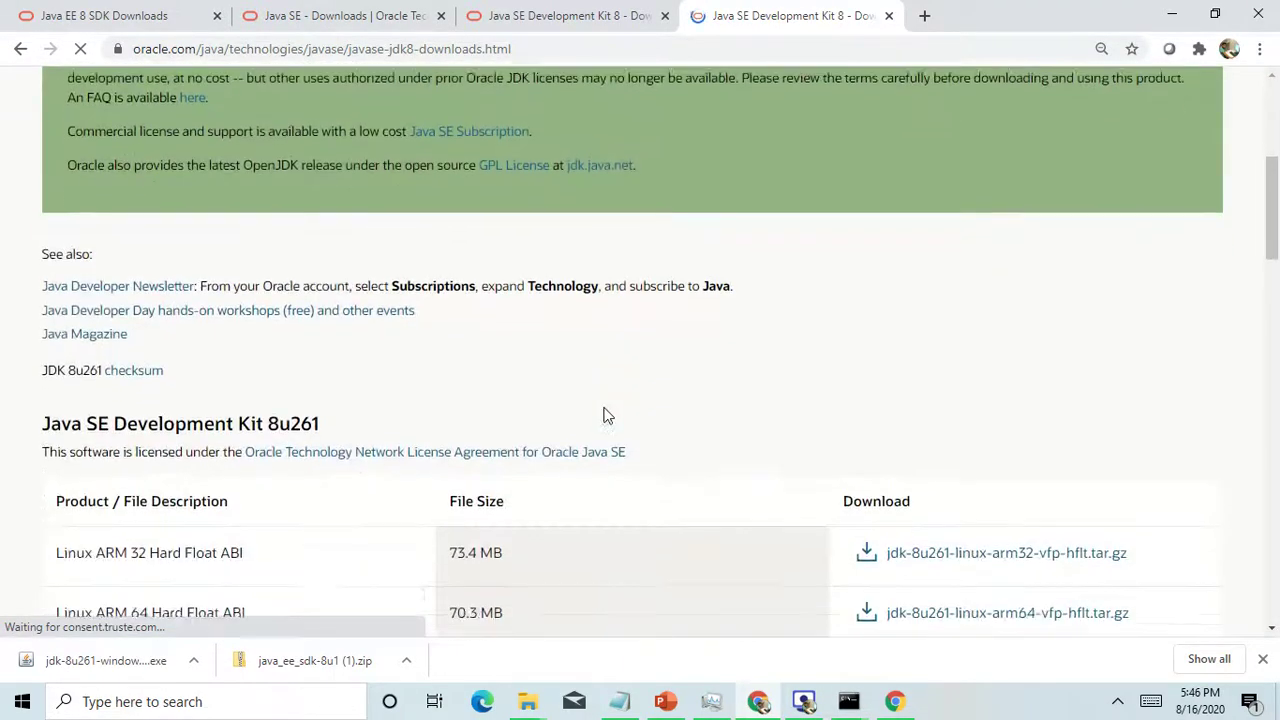
{"action": "scroll", "coordinate": [605, 413], "scroll_direction": "up", "scroll_amount": 4}
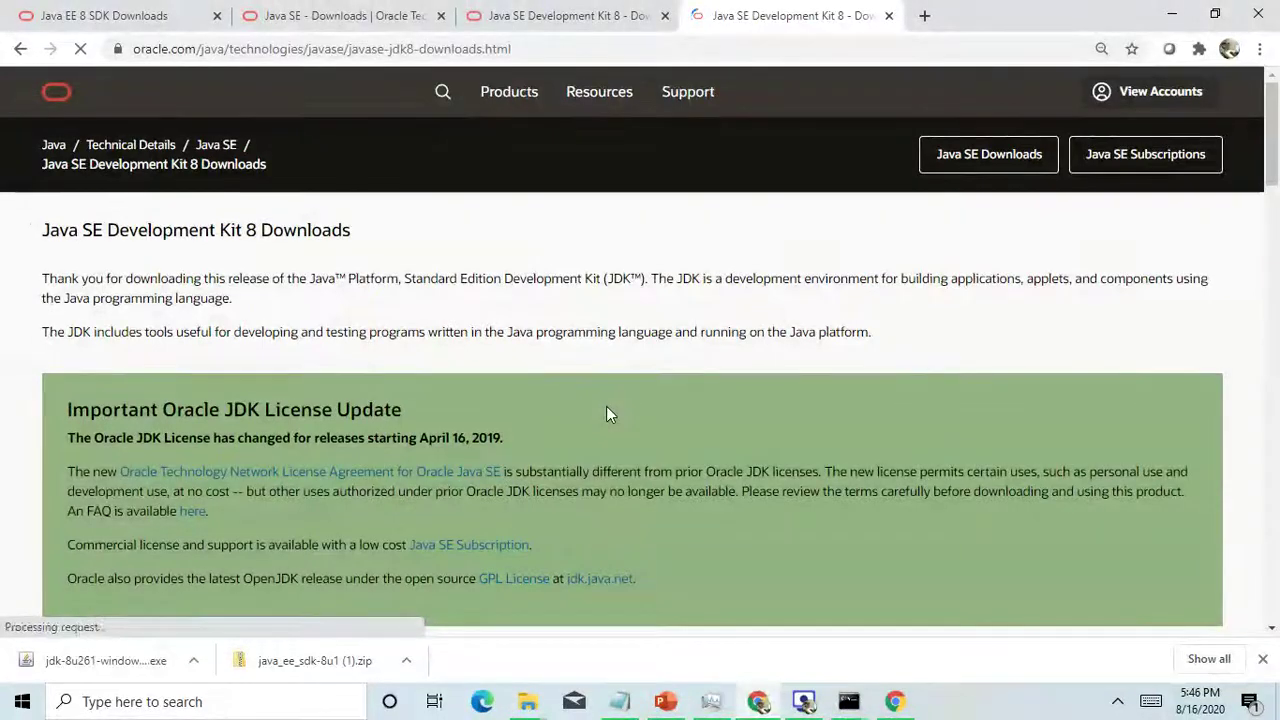
Step: Read the Important Oracle JDK License Update notice, highlighting the April 16, 2019 license change and the commercial license and support line
{"action": "scroll", "coordinate": [606, 406], "scroll_direction": "down", "scroll_amount": 2}
{"action": "scroll", "coordinate": [608, 406], "scroll_direction": "up", "scroll_amount": 2}
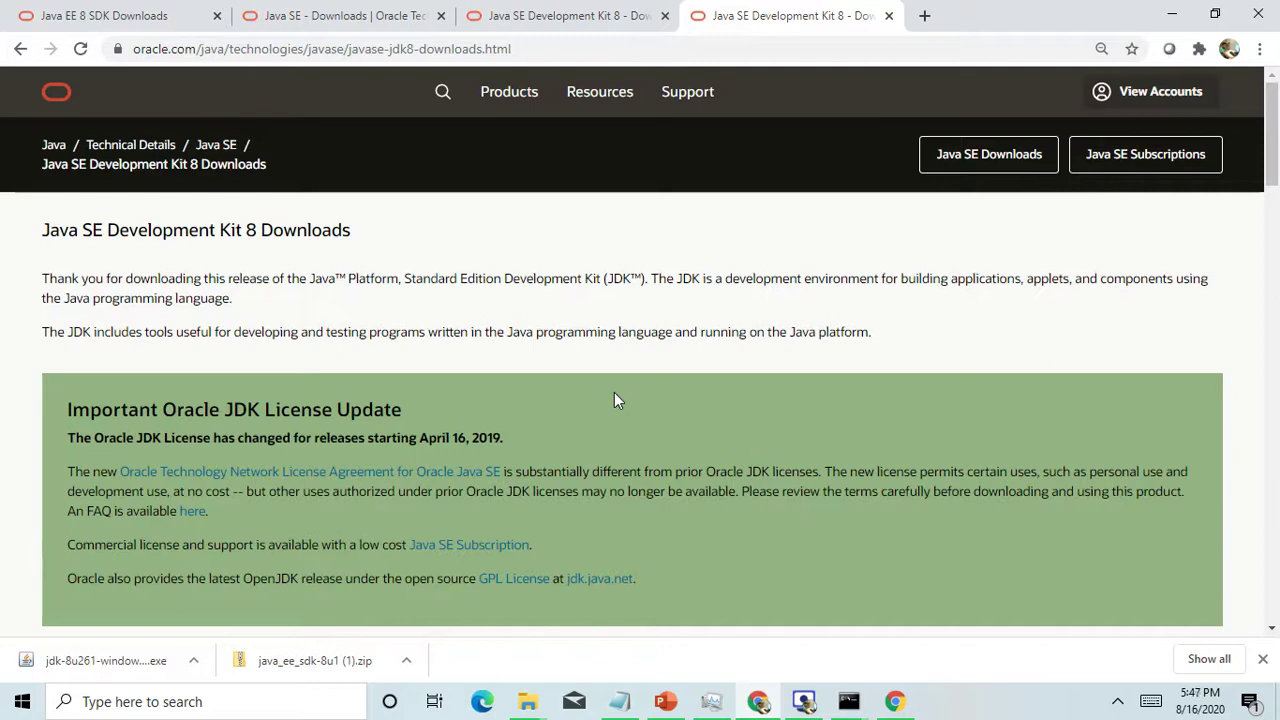
{"action": "scroll", "coordinate": [690, 420], "scroll_direction": "down", "scroll_amount": 5}
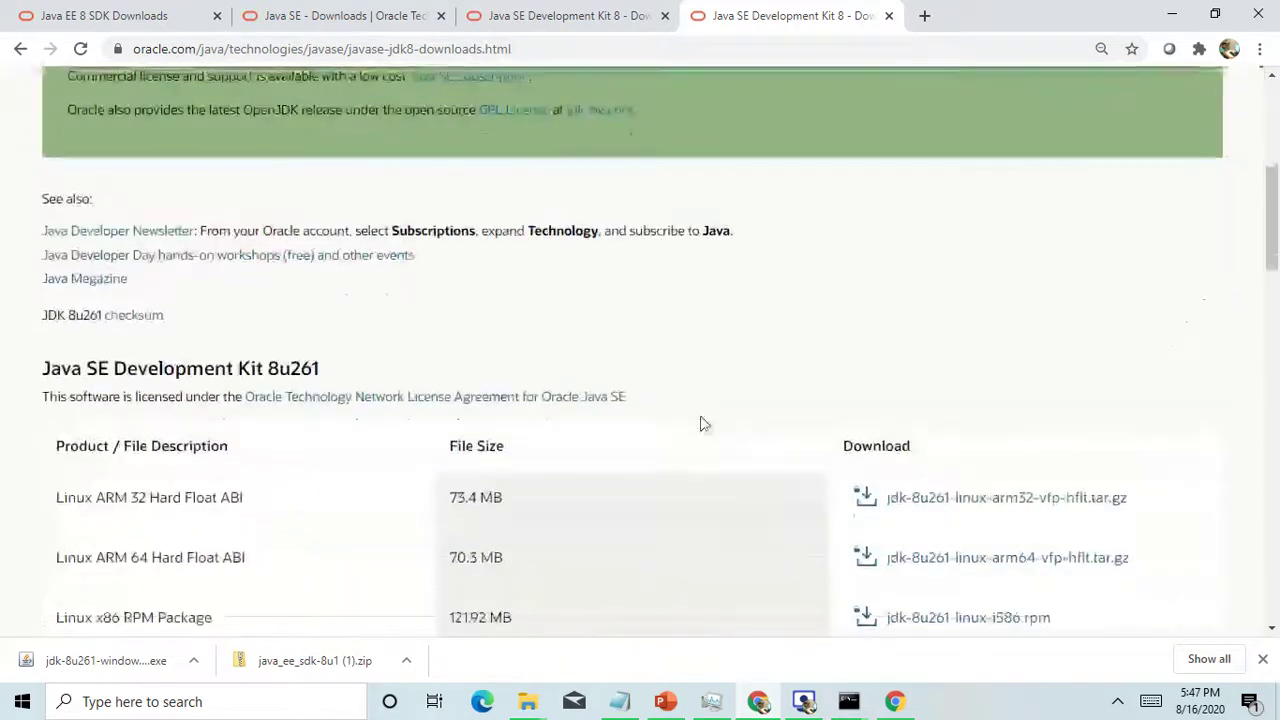
{"action": "scroll", "coordinate": [675, 412], "scroll_direction": "up", "scroll_amount": 3}
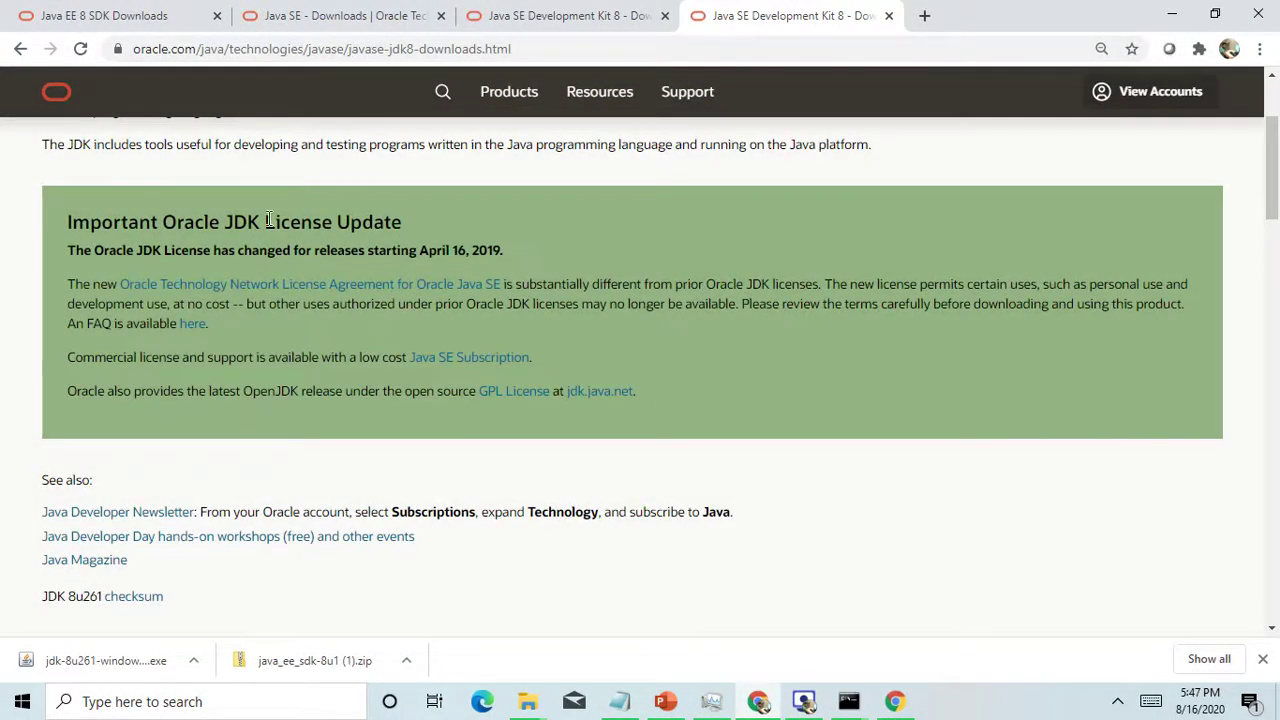
{"action": "left_click_drag", "start_coordinate": [408, 224], "coordinate": [352, 222]}
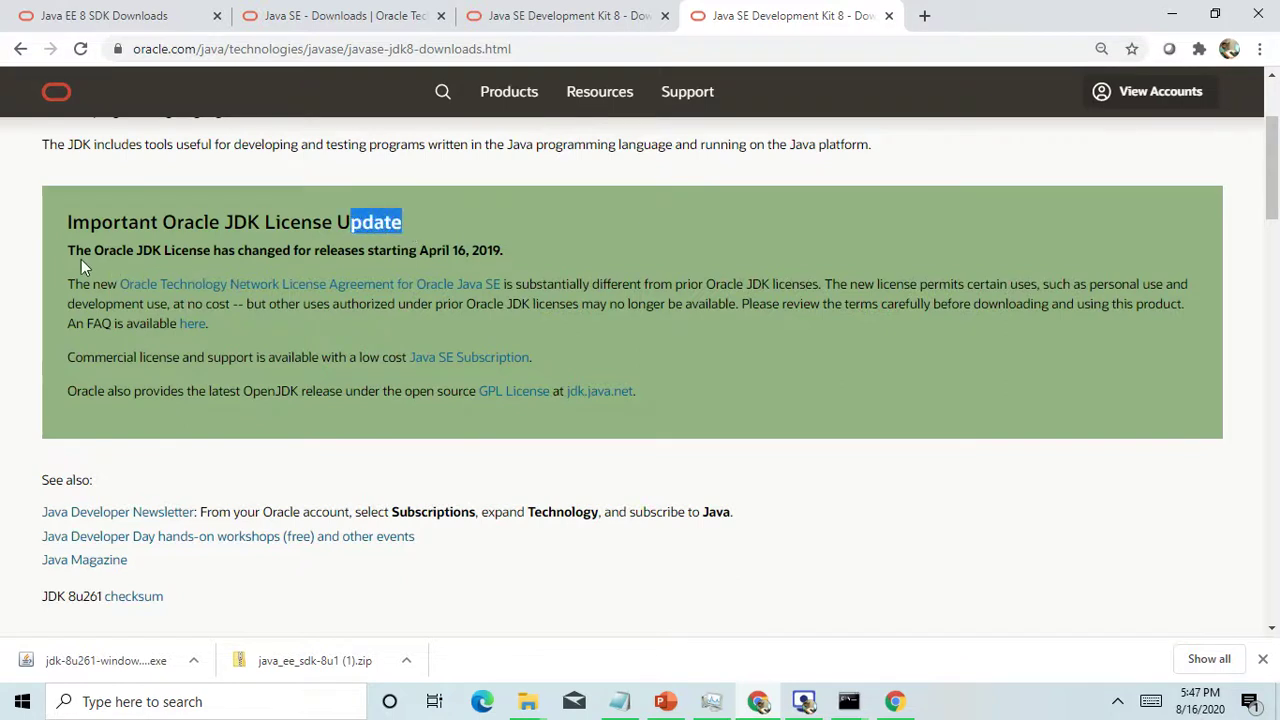
{"action": "left_click_drag", "start_coordinate": [75, 253], "coordinate": [505, 252]}
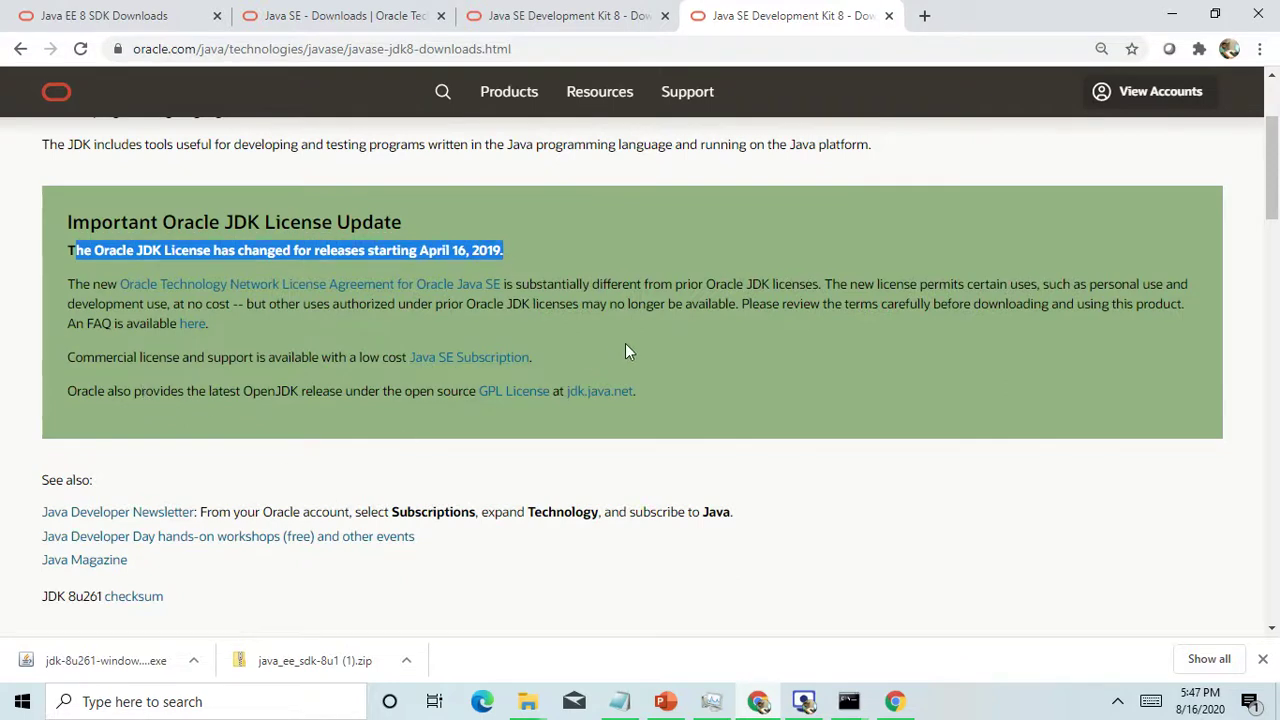
{"action": "left_click", "coordinate": [78, 357]}
{"action": "left_click_drag", "start_coordinate": [68, 359], "coordinate": [568, 360]}
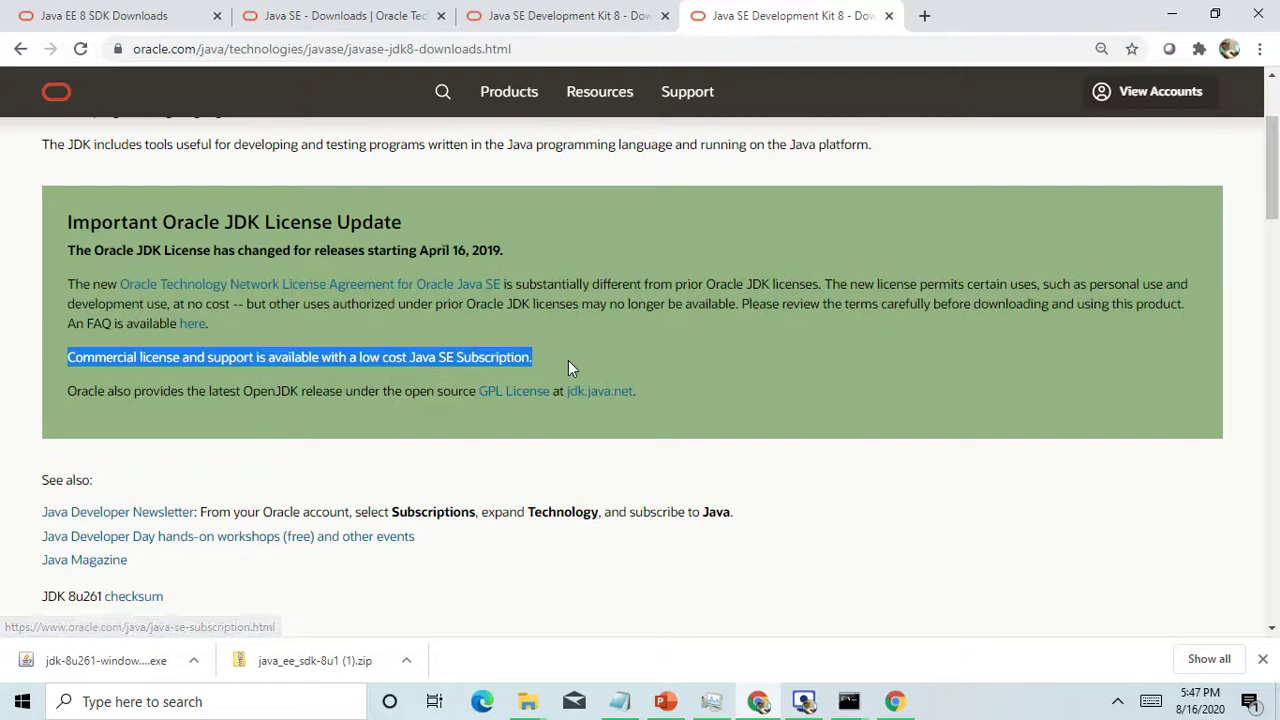
{"action": "left_click", "coordinate": [778, 393]}
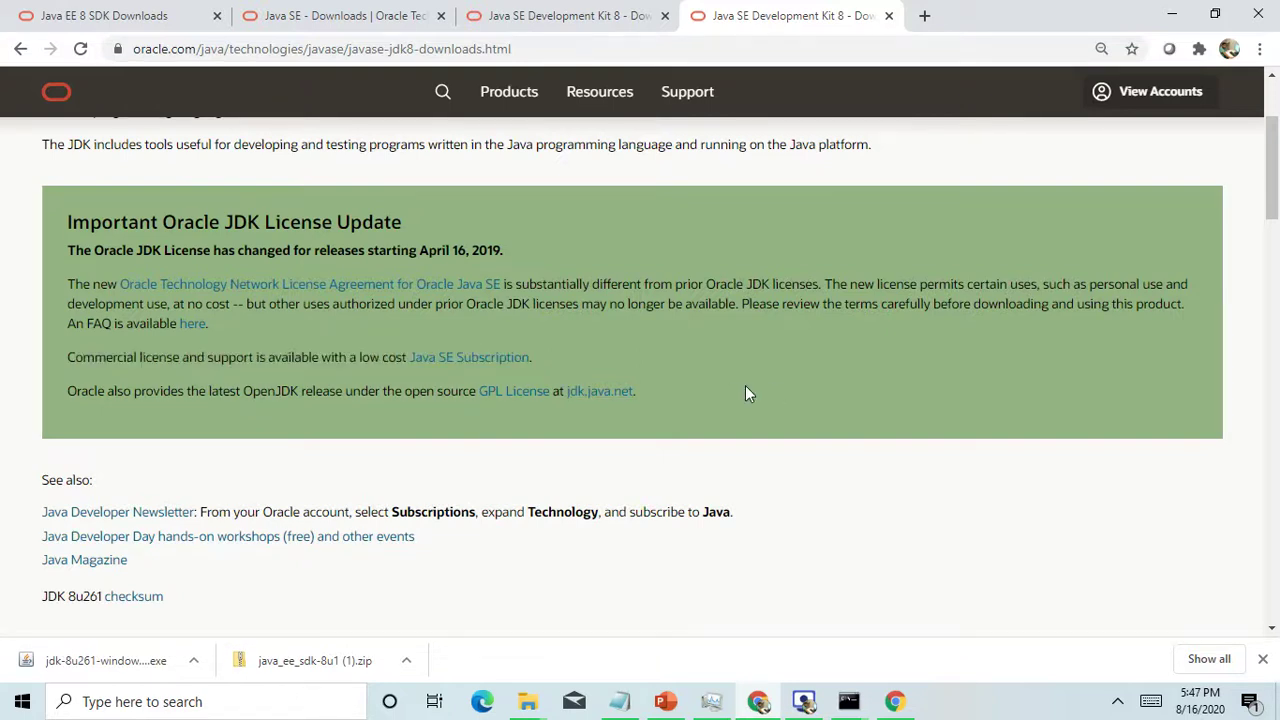
Step: Find the Windows x64 package in the Java SE Development Kit 8u261 list and highlight its name
{"action": "scroll", "coordinate": [662, 364], "scroll_direction": "down", "scroll_amount": 3}
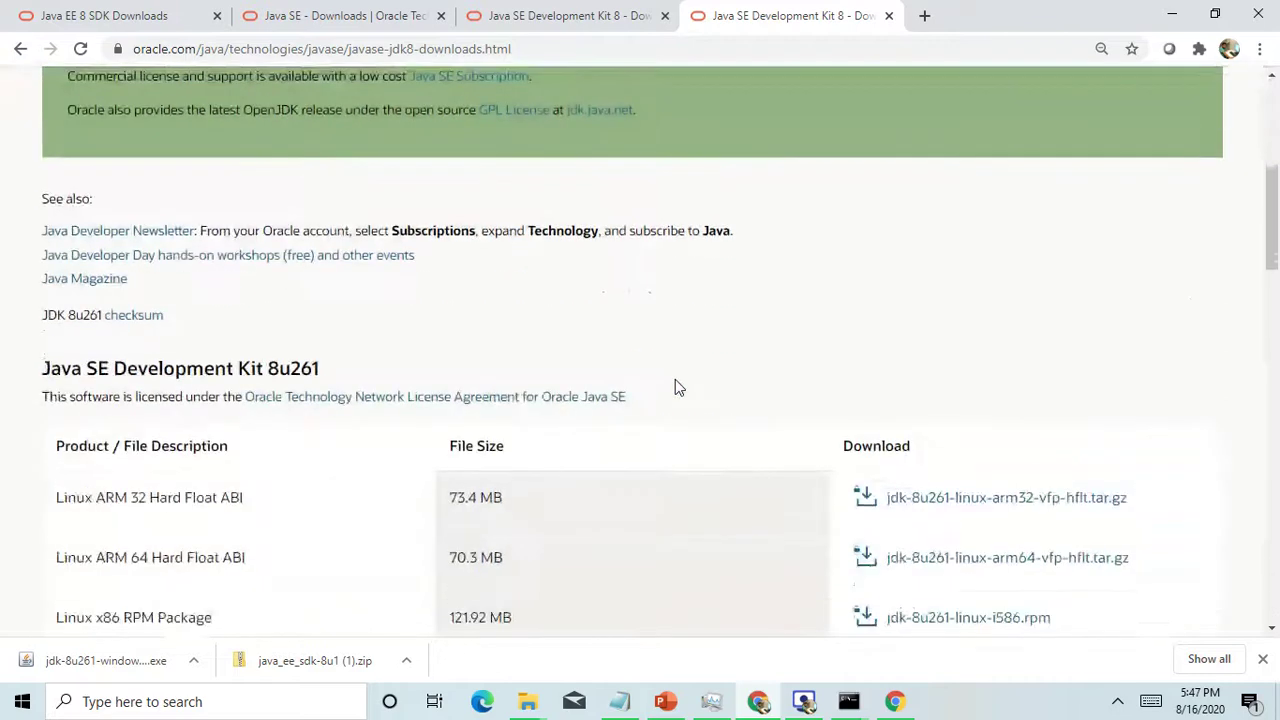
{"action": "scroll", "coordinate": [675, 380], "scroll_direction": "down", "scroll_amount": 8}
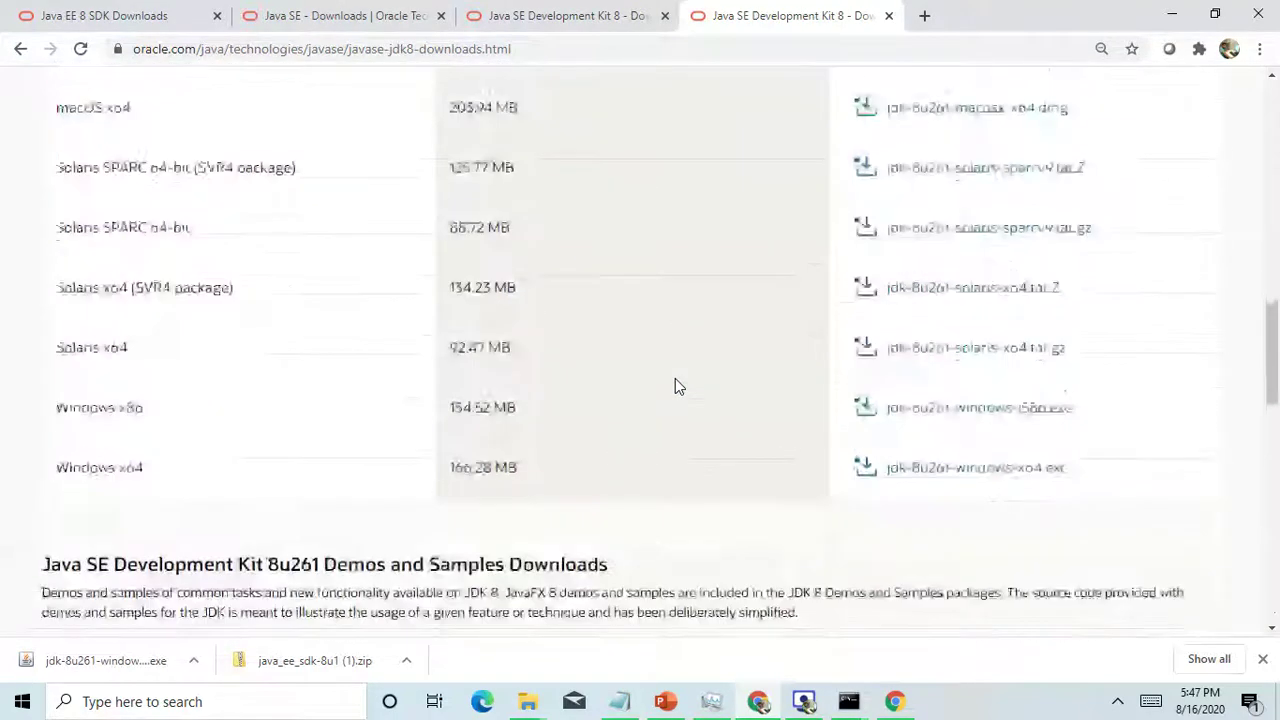
{"action": "left_click_drag", "start_coordinate": [166, 468], "coordinate": [43, 474]}
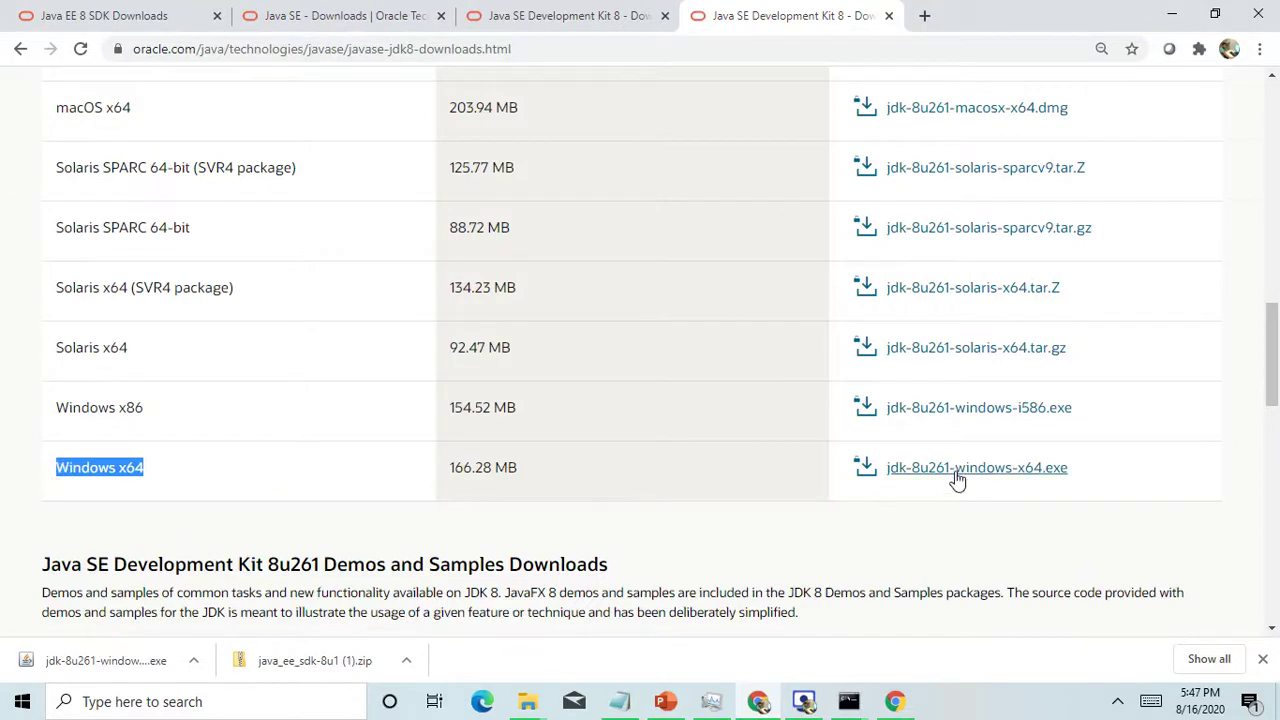
Step: Show the downloaded jdk-8u261-windows-x64.exe in its folder, run the installer, and minimize the folder window
{"action": "left_click", "coordinate": [22, 665]}
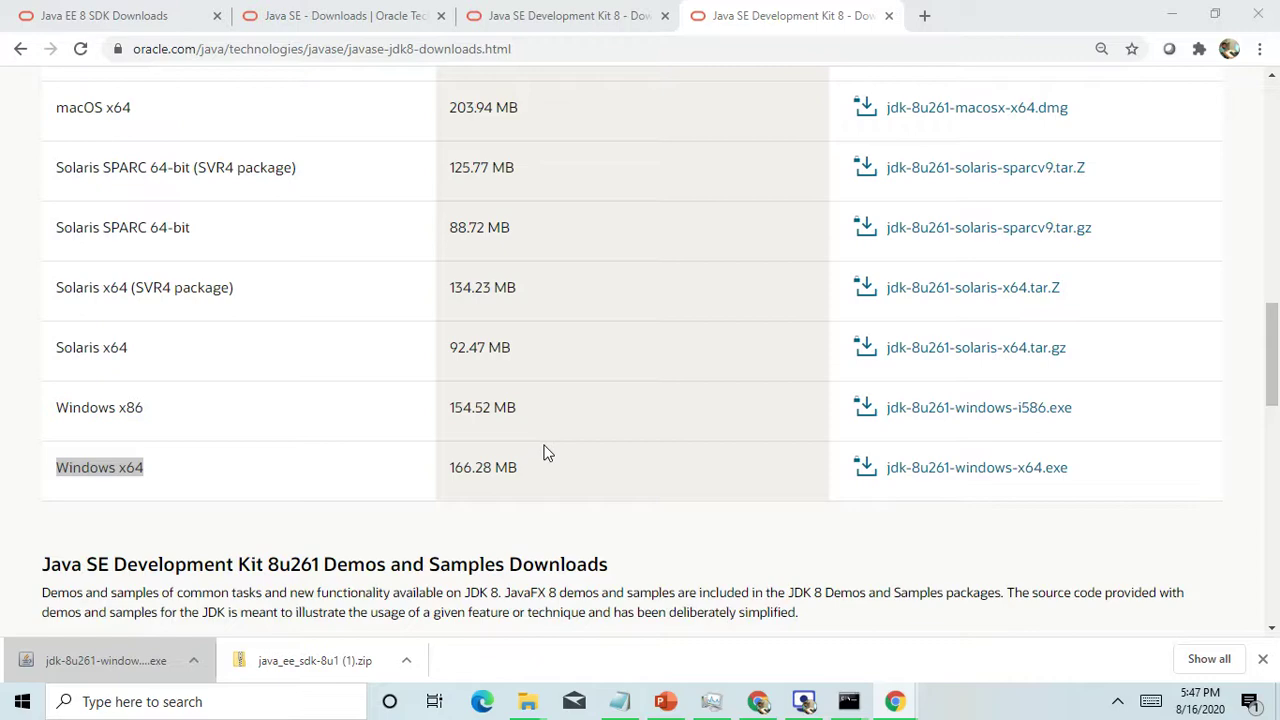
{"action": "left_click", "coordinate": [194, 660]}
{"action": "left_click", "coordinate": [283, 606]}
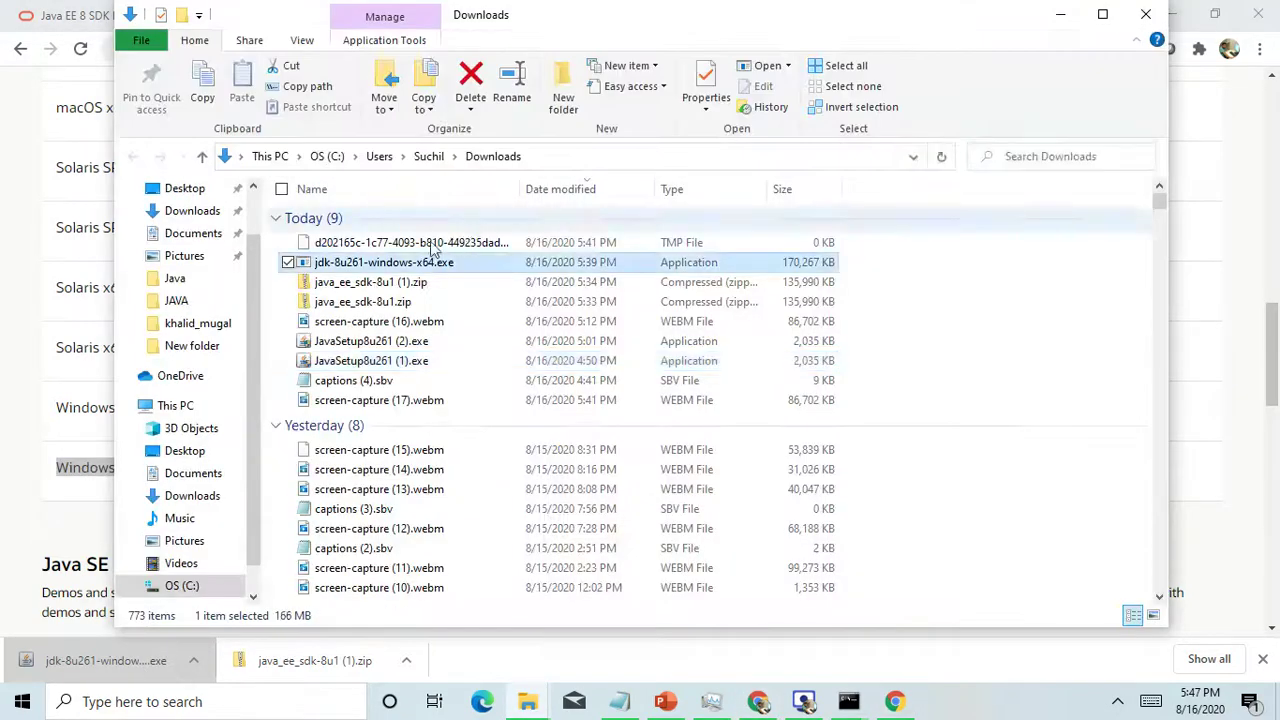
{"action": "double_click", "coordinate": [386, 266]}
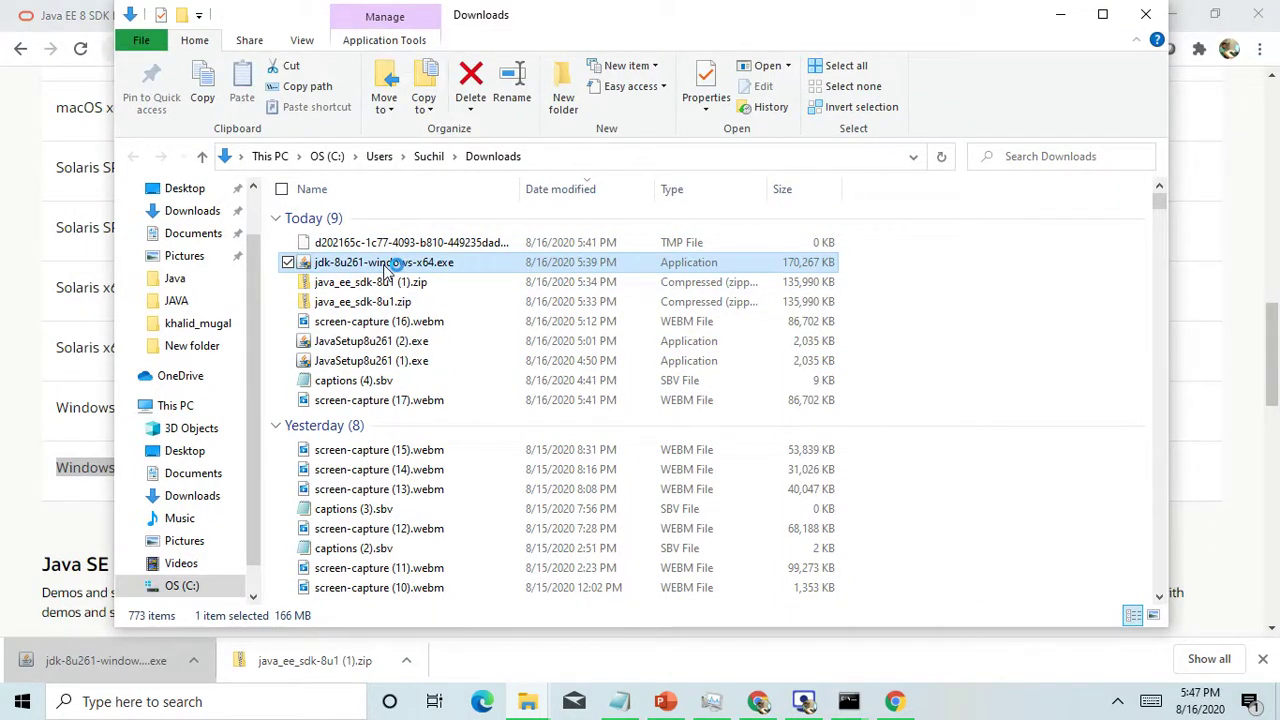
{"action": "left_click", "coordinate": [1060, 14]}
{"action": "left_click", "coordinate": [651, 466]}
{"action": "scroll", "coordinate": [651, 466], "scroll_direction": "up", "scroll_amount": 4}
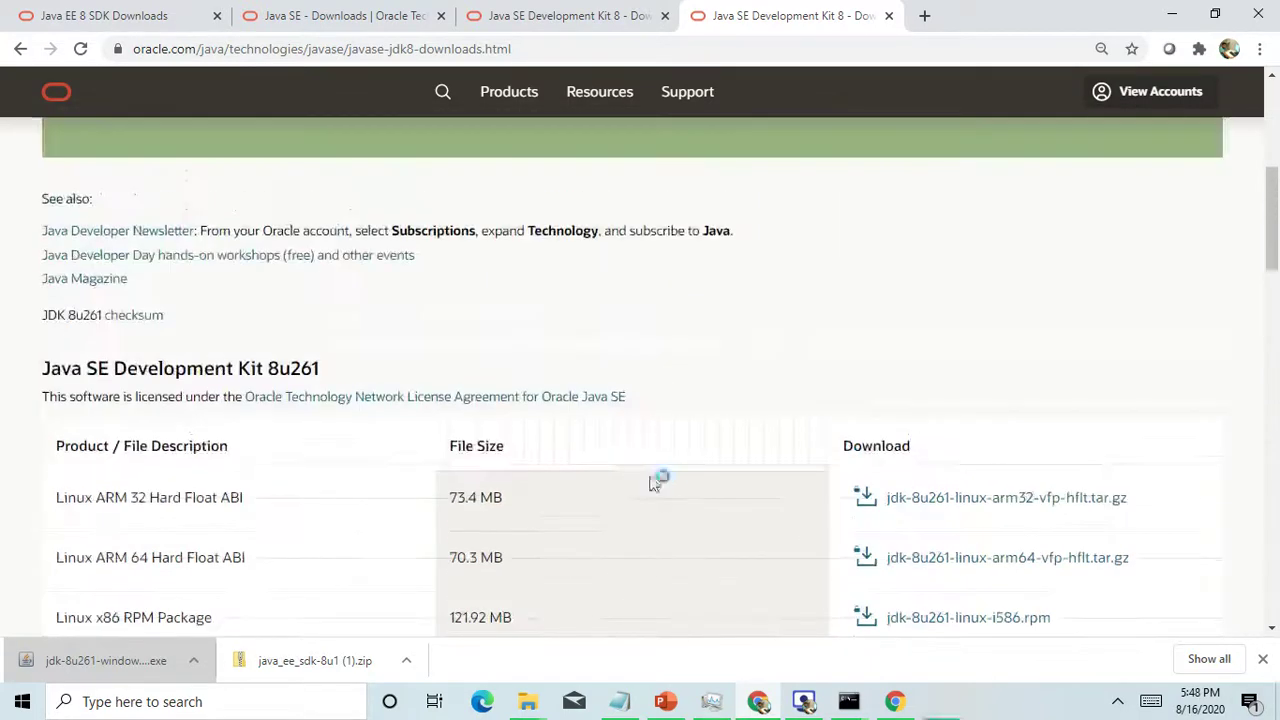
{"action": "scroll", "coordinate": [651, 485], "scroll_direction": "down", "scroll_amount": 6}
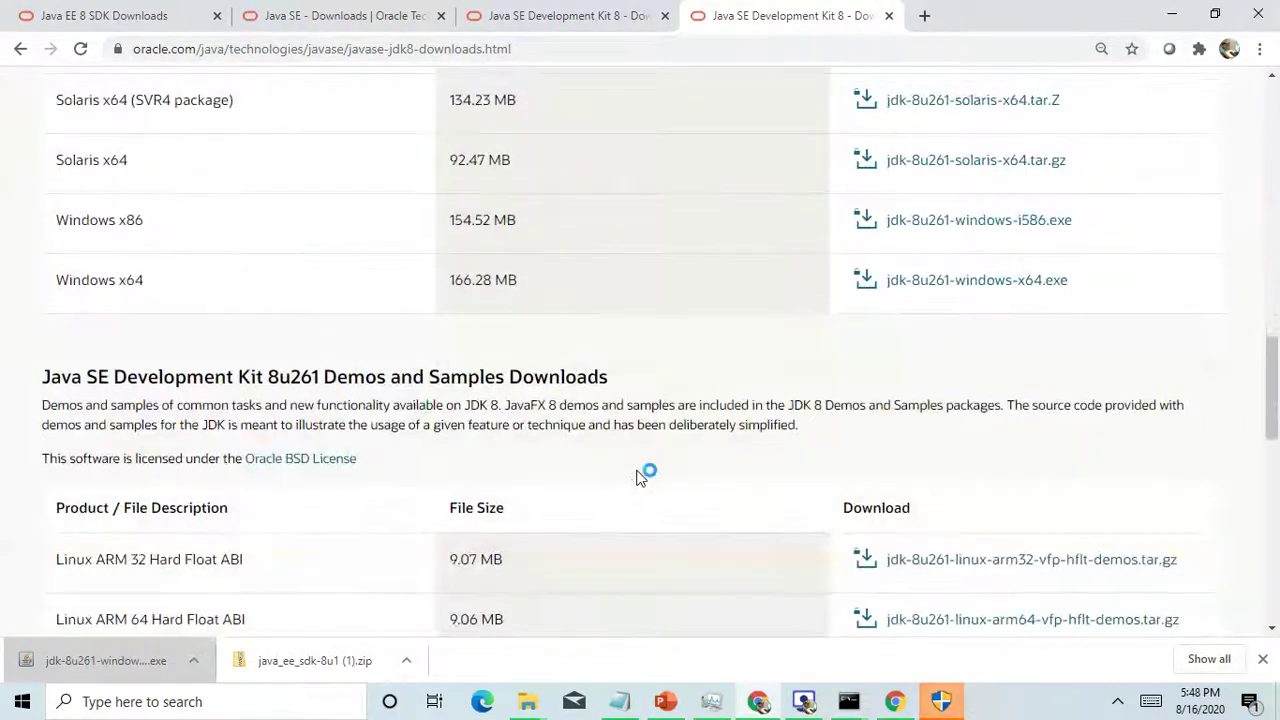
{"action": "scroll", "coordinate": [640, 478], "scroll_direction": "up", "scroll_amount": 6}
{"action": "scroll", "coordinate": [641, 477], "scroll_direction": "up", "scroll_amount": 3}
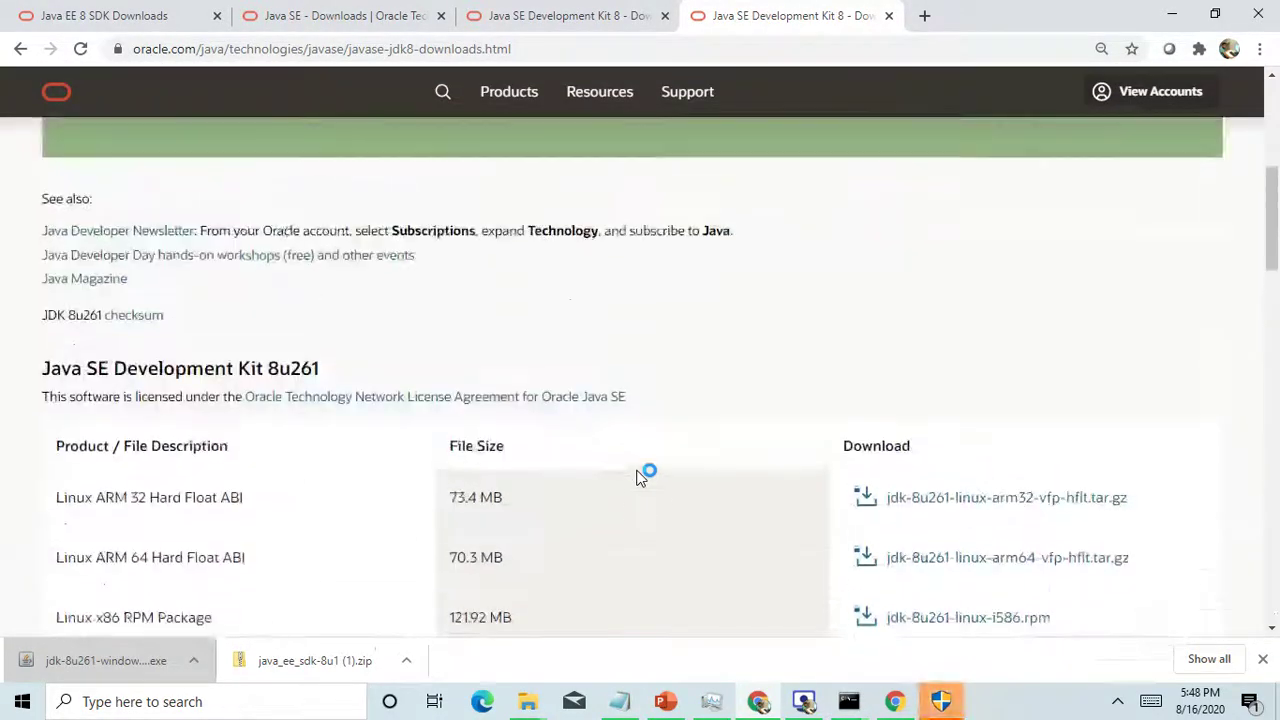
{"action": "scroll", "coordinate": [641, 477], "scroll_direction": "down", "scroll_amount": 2}
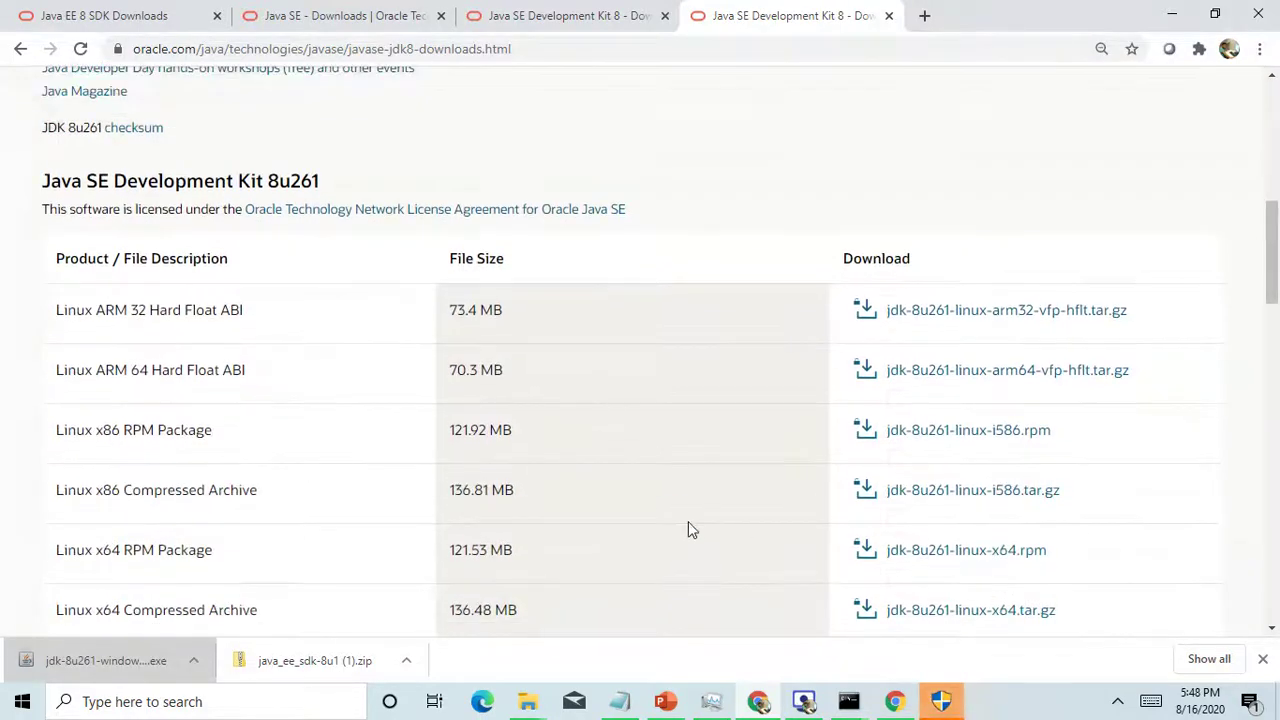
{"action": "scroll", "coordinate": [685, 524], "scroll_direction": "down", "scroll_amount": 10}
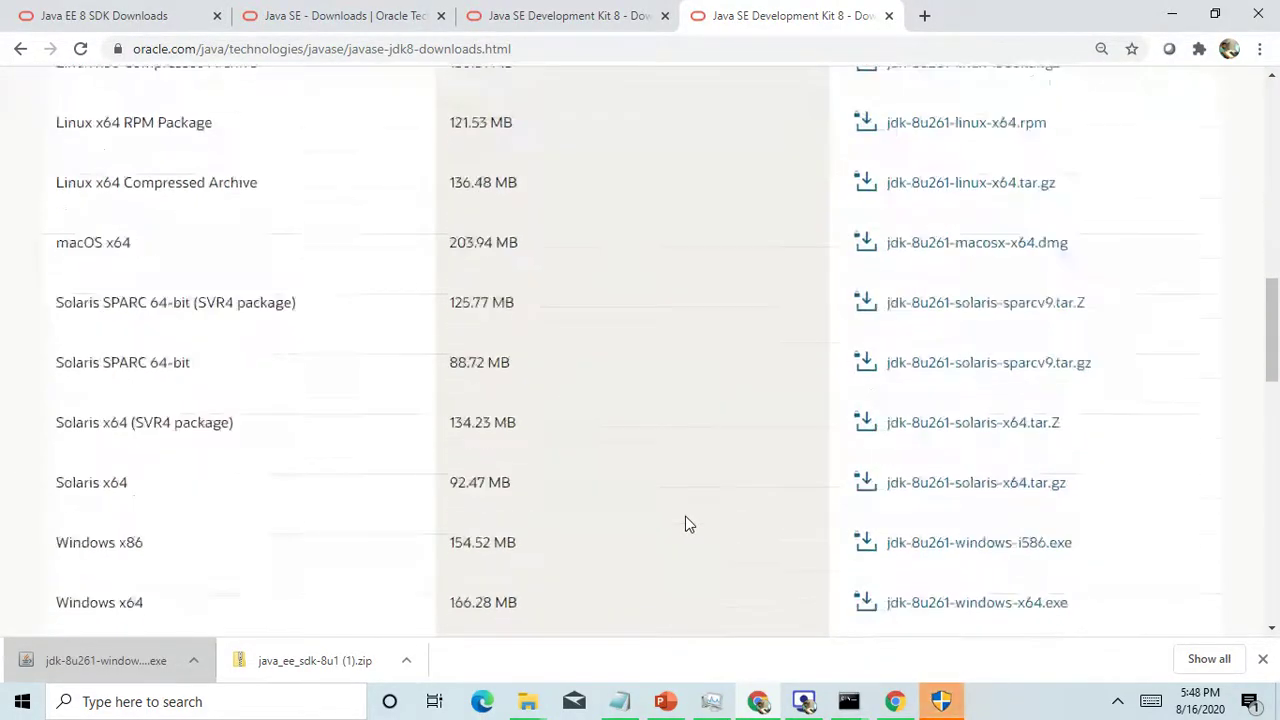
{"action": "scroll", "coordinate": [685, 516], "scroll_direction": "up", "scroll_amount": 4}
{"action": "scroll", "coordinate": [685, 520], "scroll_direction": "up", "scroll_amount": 4}
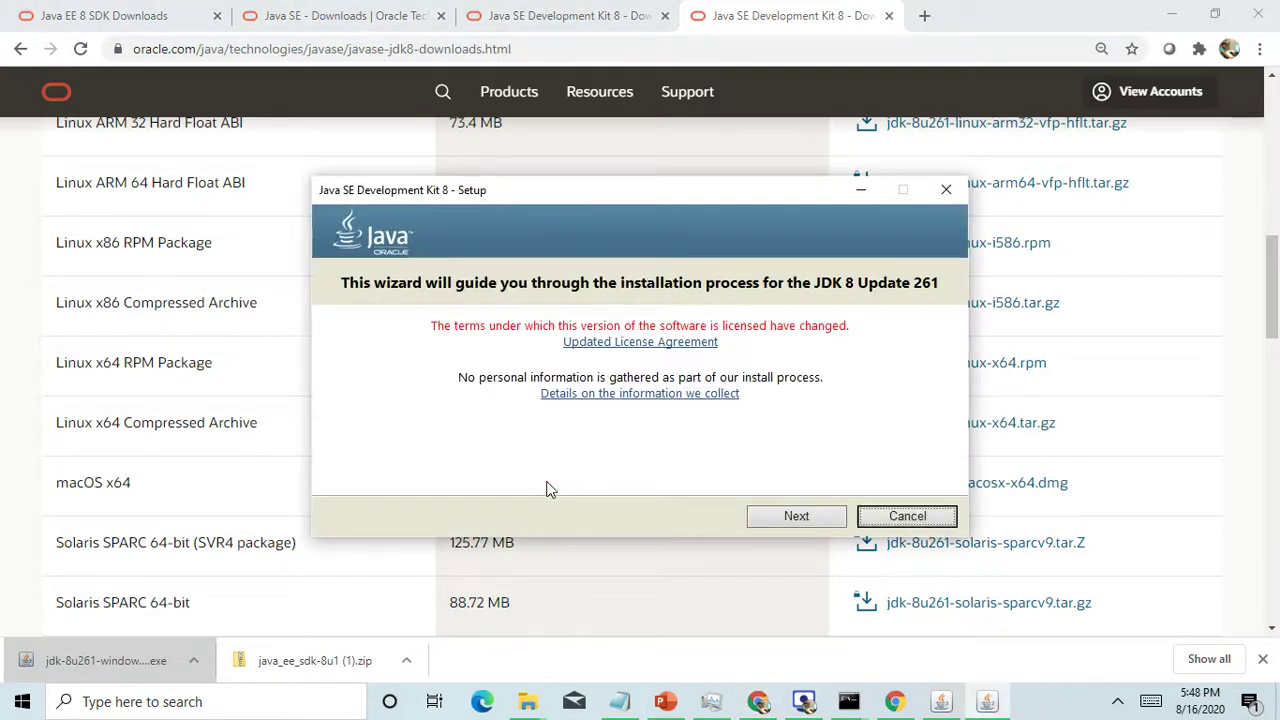
Step: Proceed to the JDK 8 Update 261 Custom Setup and review the Public JRE, Source Code and Development Tools feature descriptions
{"action": "left_click", "coordinate": [797, 517]}
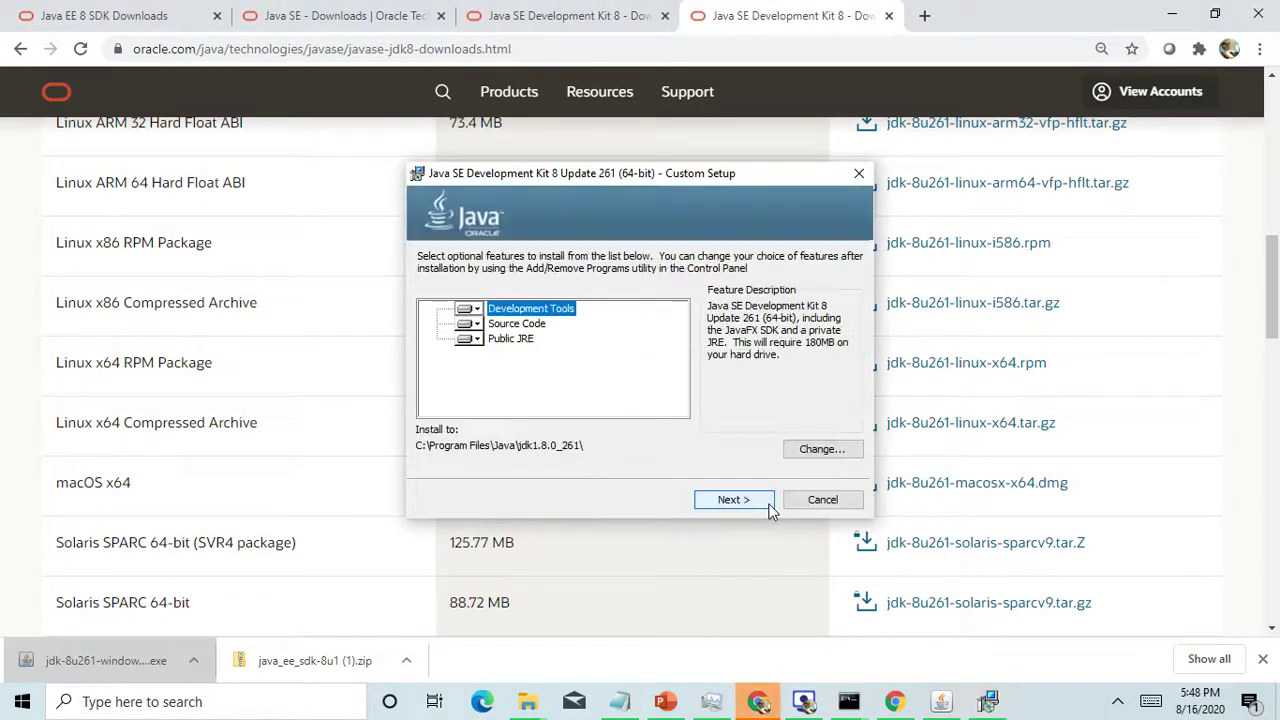
{"action": "left_click", "coordinate": [520, 343]}
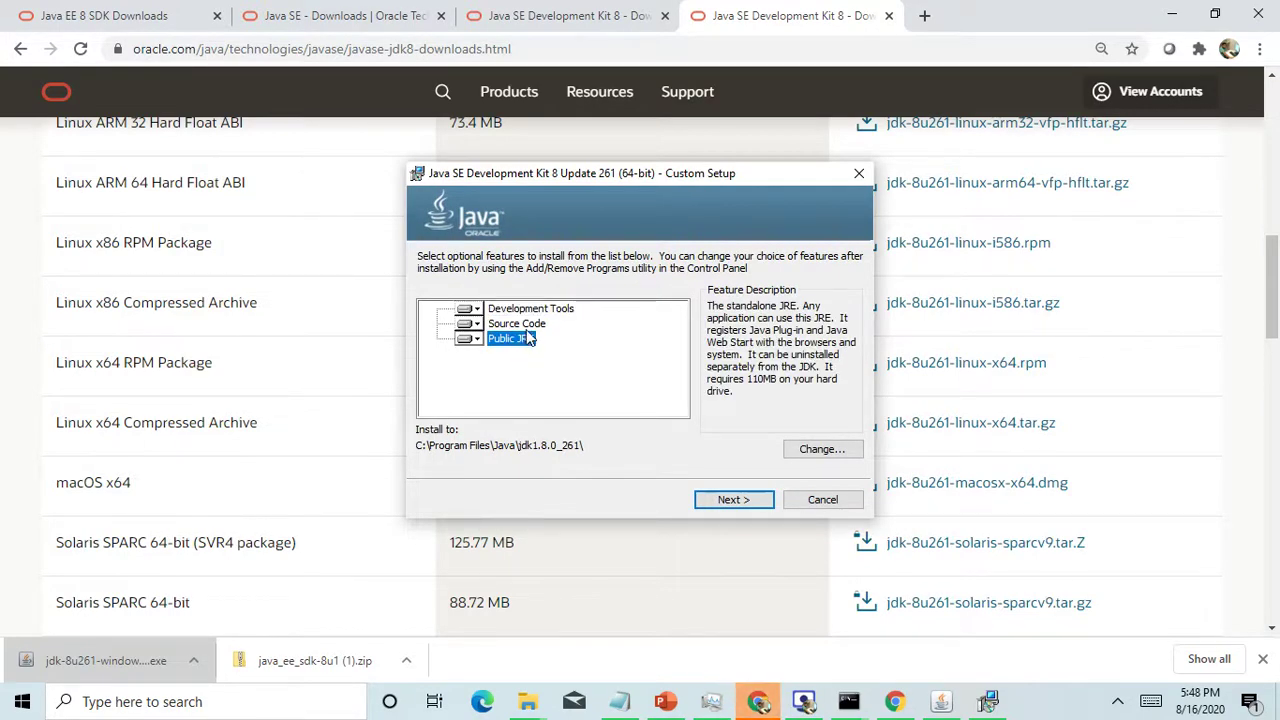
{"action": "left_click", "coordinate": [528, 323]}
{"action": "left_click", "coordinate": [530, 309]}
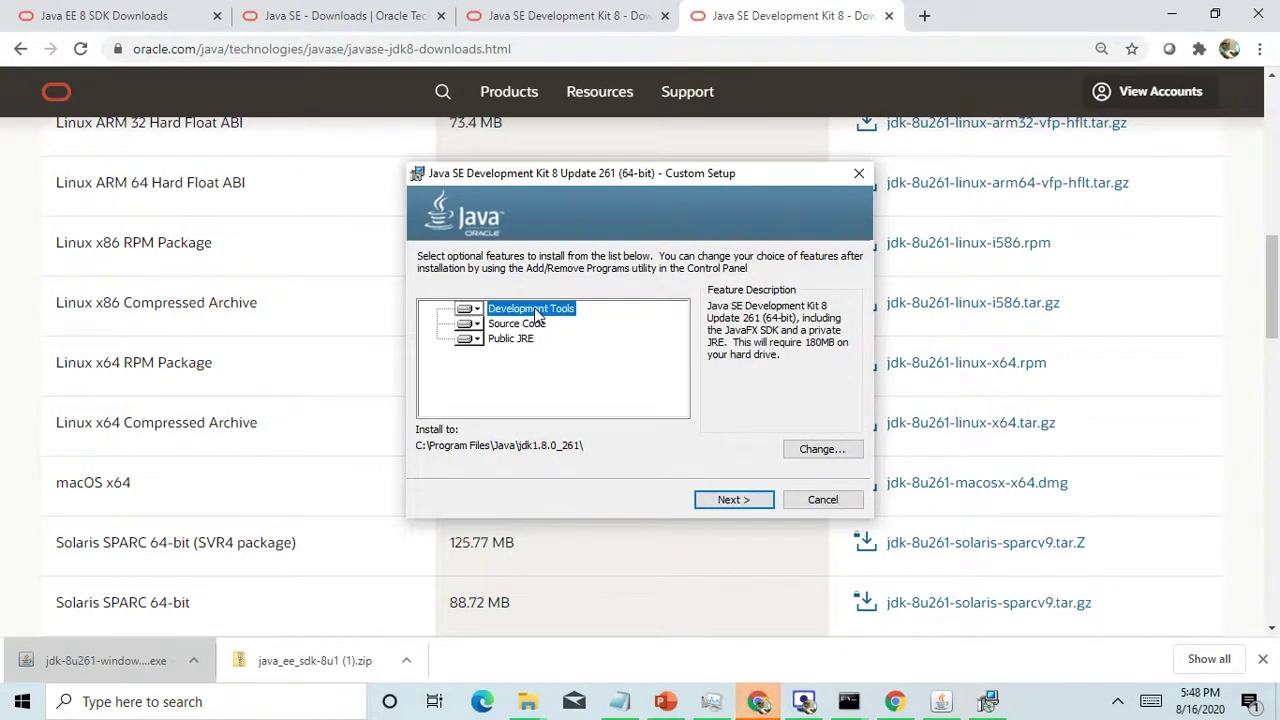
{"action": "left_click", "coordinate": [531, 325]}
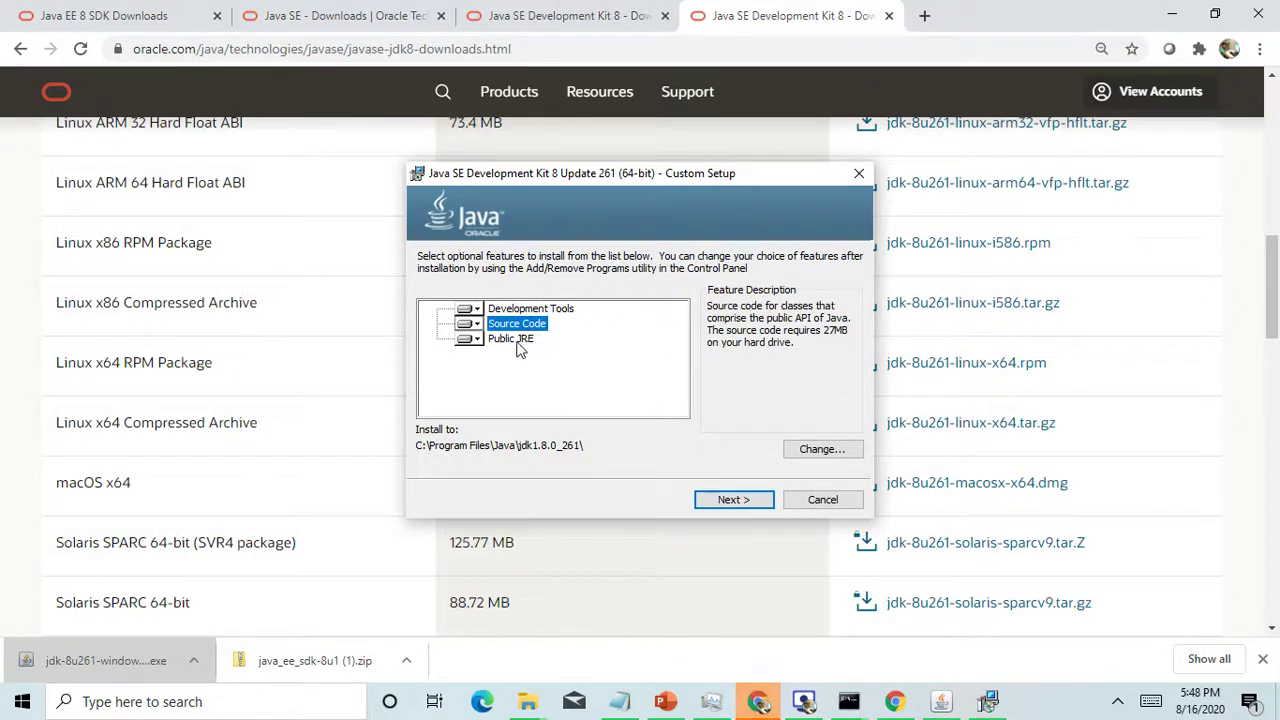
{"action": "left_click", "coordinate": [522, 340]}
Step: Check the Development Tools install options, compare its description with Public JRE, and start the installation with the default features and folder
{"action": "left_click", "coordinate": [472, 310]}
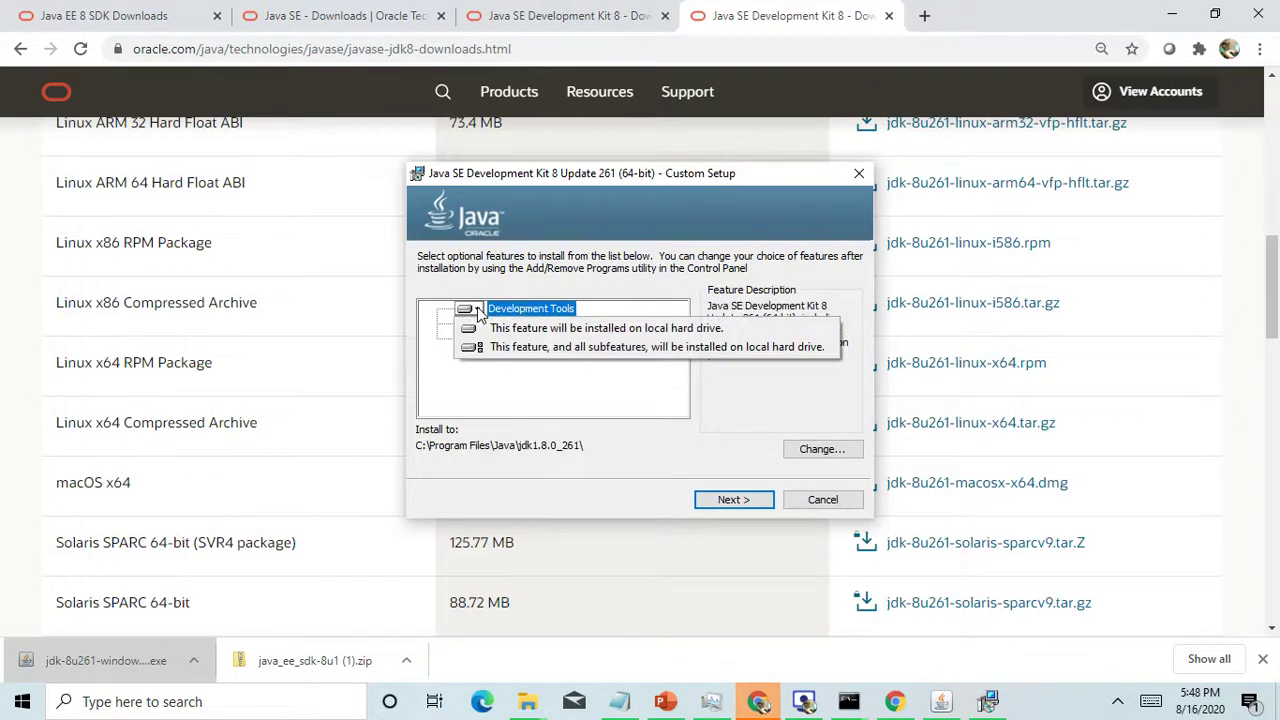
{"action": "left_click", "coordinate": [478, 312]}
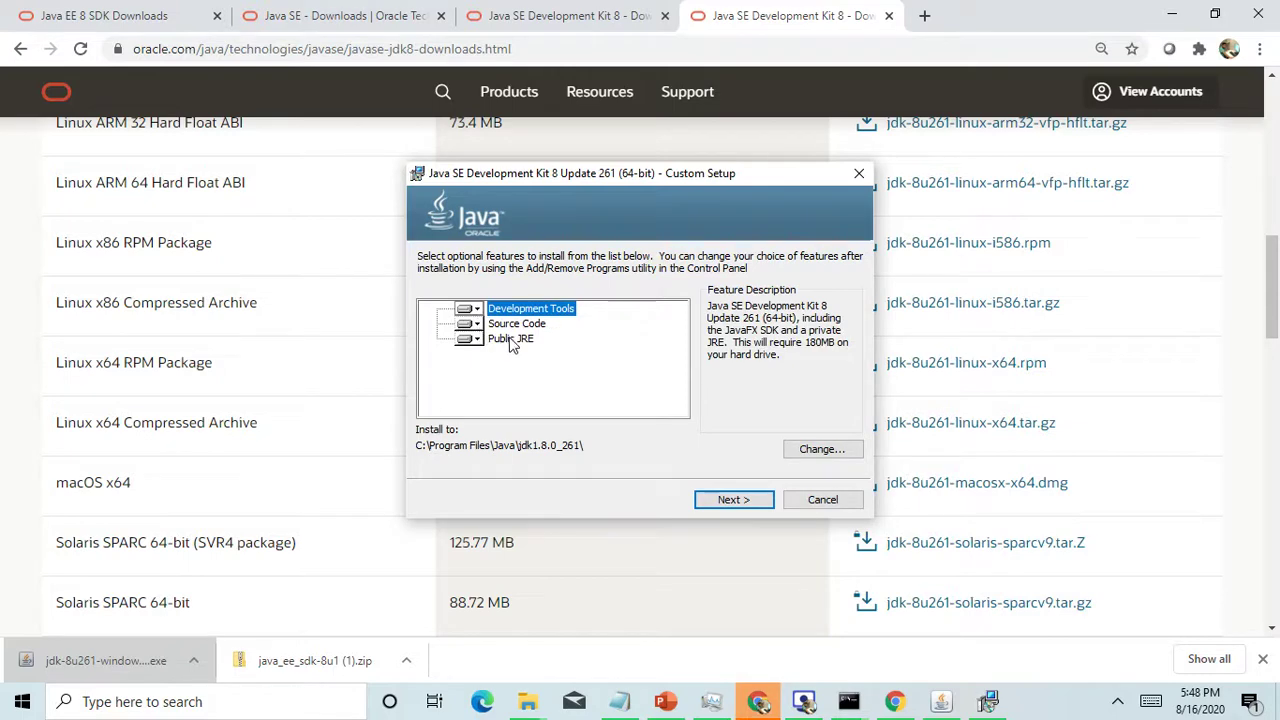
{"action": "left_click", "coordinate": [512, 339]}
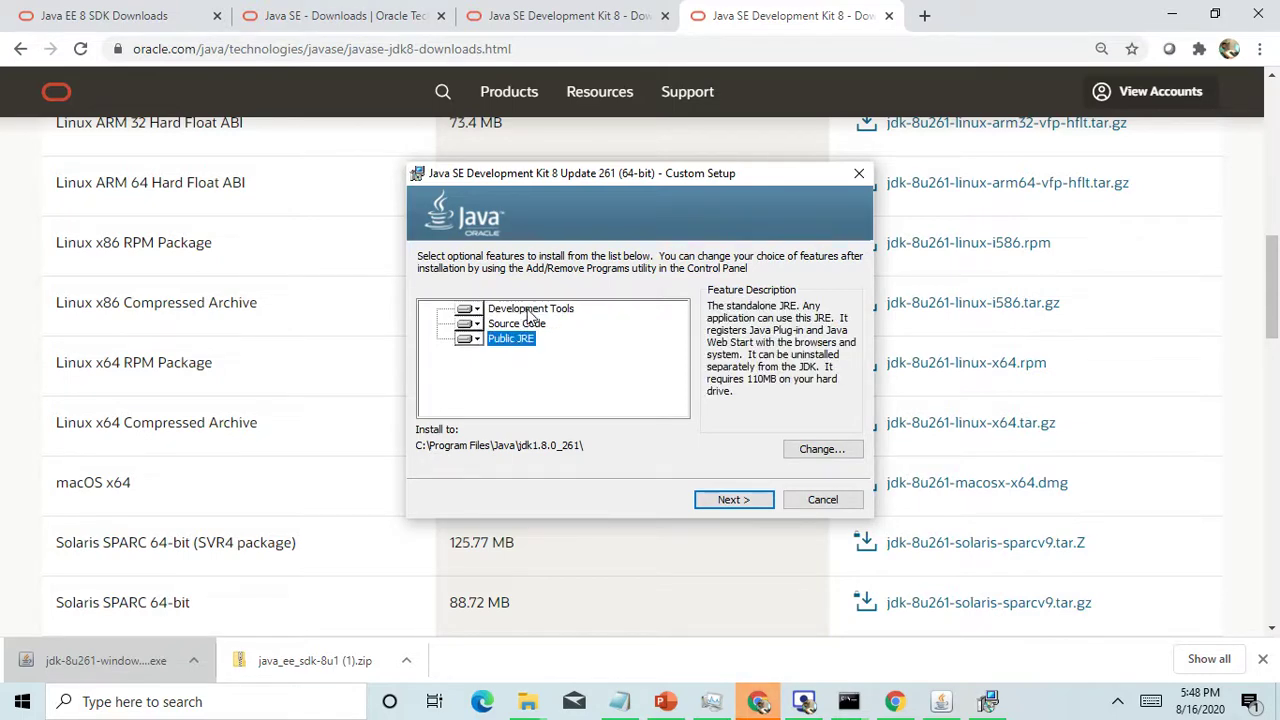
{"action": "left_click", "coordinate": [526, 310]}
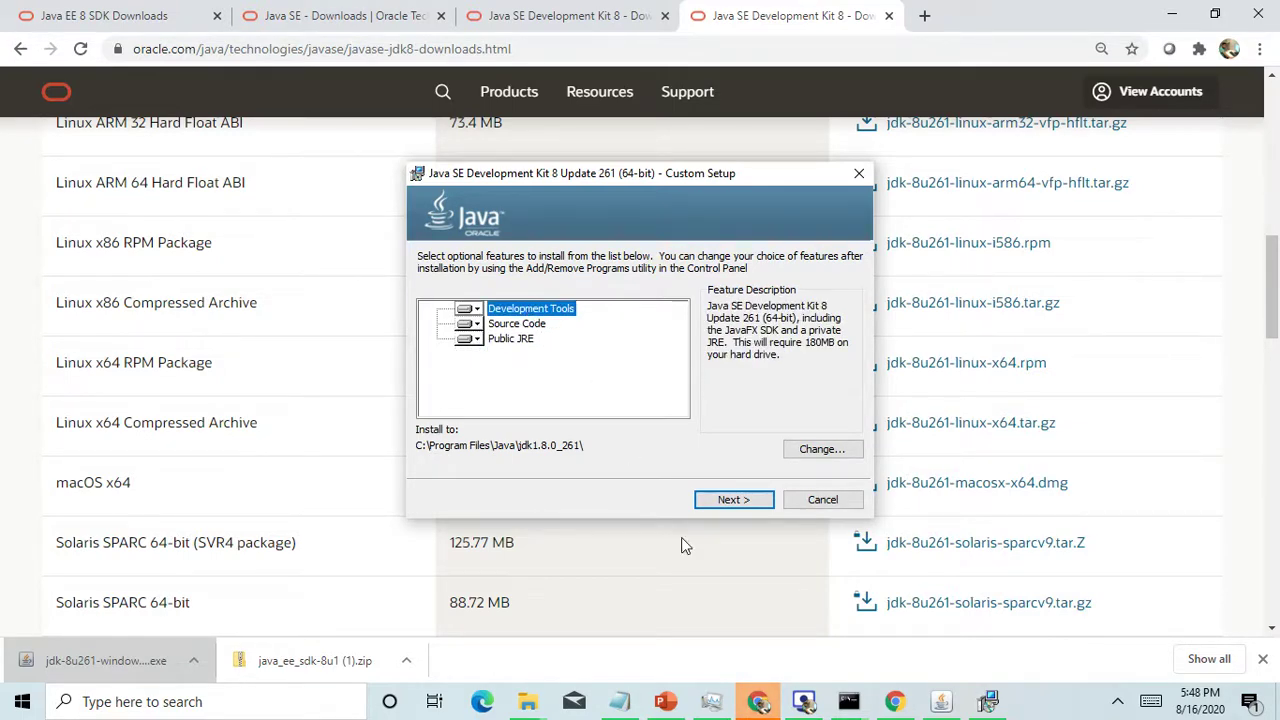
{"action": "left_click", "coordinate": [515, 340]}
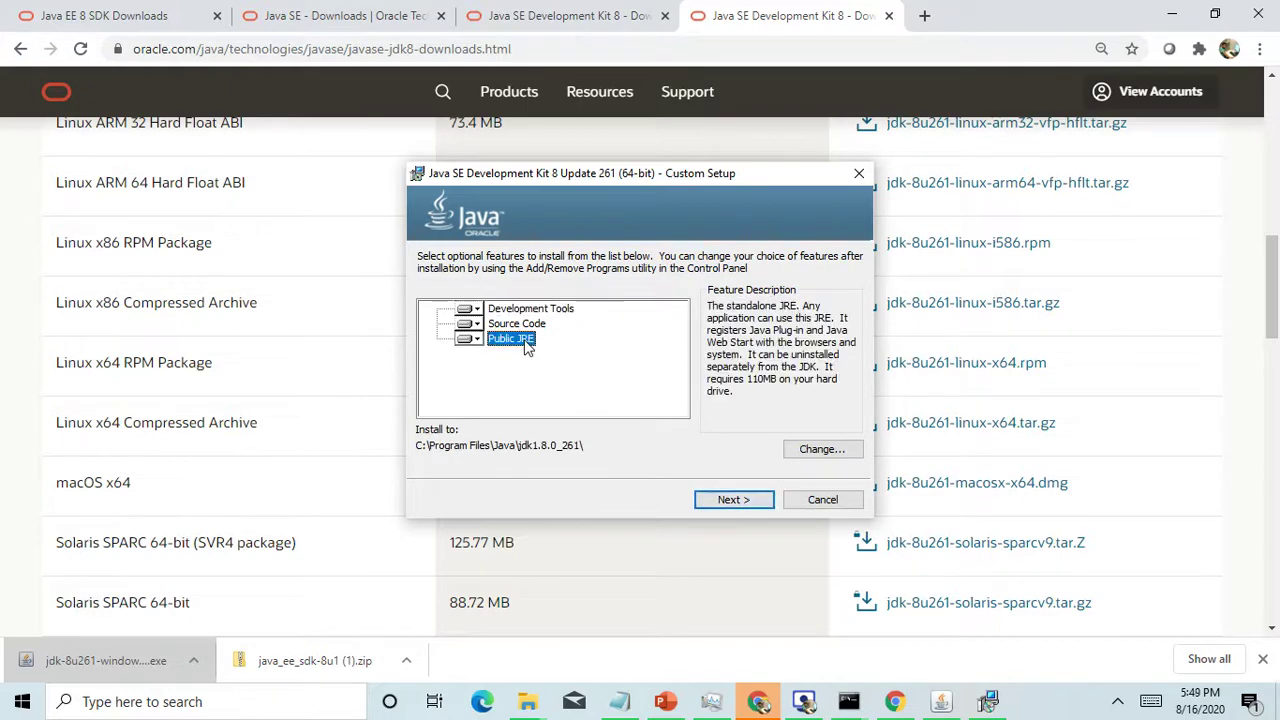
{"action": "left_click", "coordinate": [531, 311]}
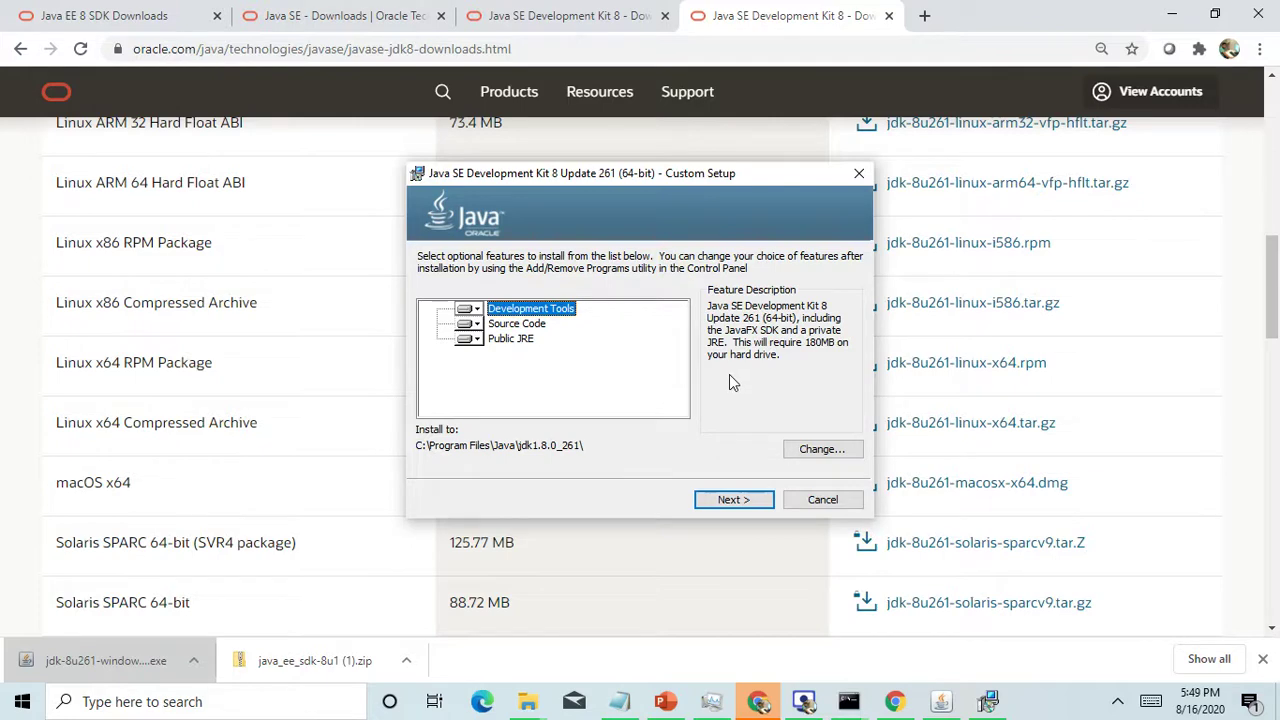
{"action": "left_click", "coordinate": [750, 502]}
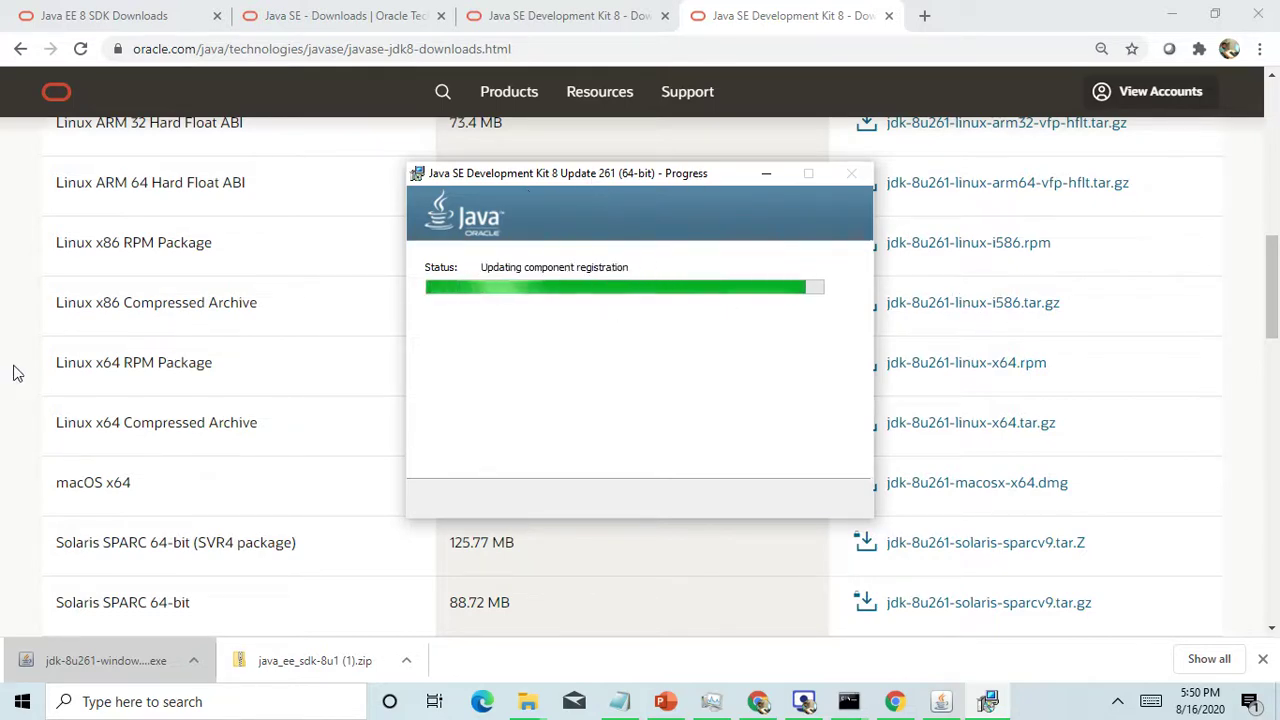
{"action": "scroll", "coordinate": [14, 373], "scroll_direction": "up", "scroll_amount": 4}
{"action": "scroll", "coordinate": [23, 380], "scroll_direction": "down", "scroll_amount": 3}
{"action": "scroll", "coordinate": [74, 380], "scroll_direction": "up", "scroll_amount": 1}
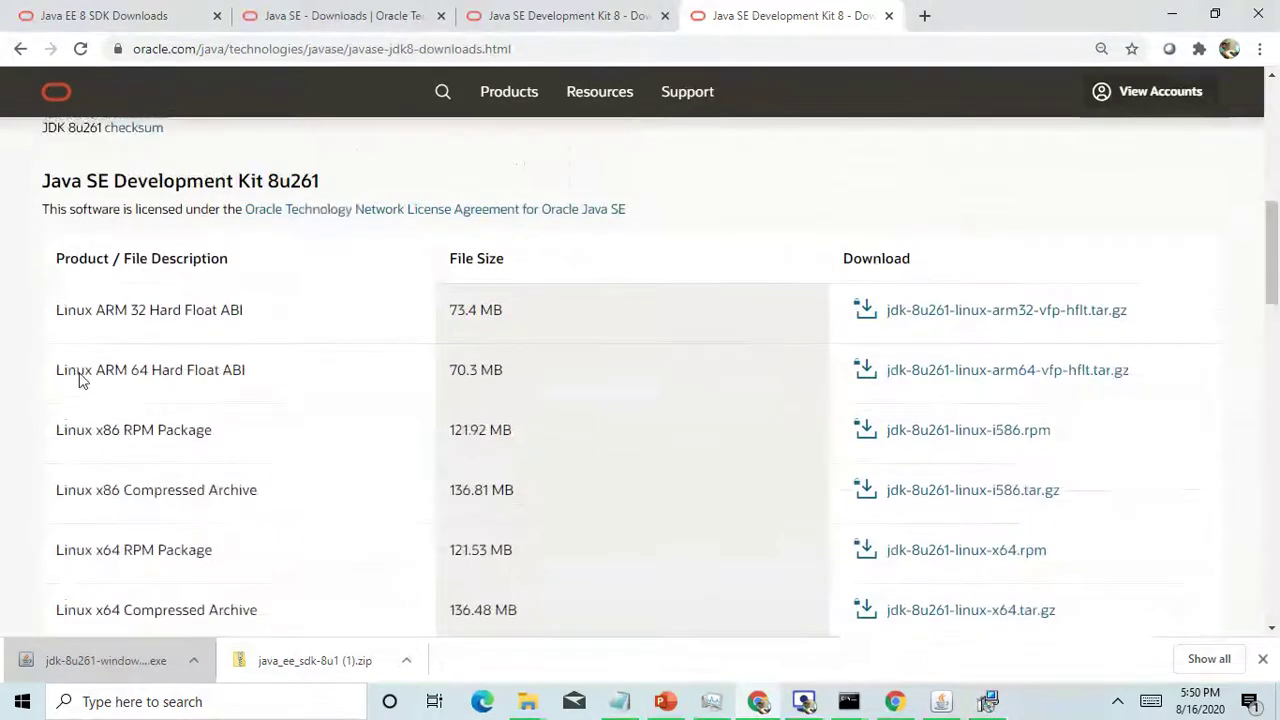
{"action": "scroll", "coordinate": [134, 365], "scroll_direction": "down", "scroll_amount": 1}
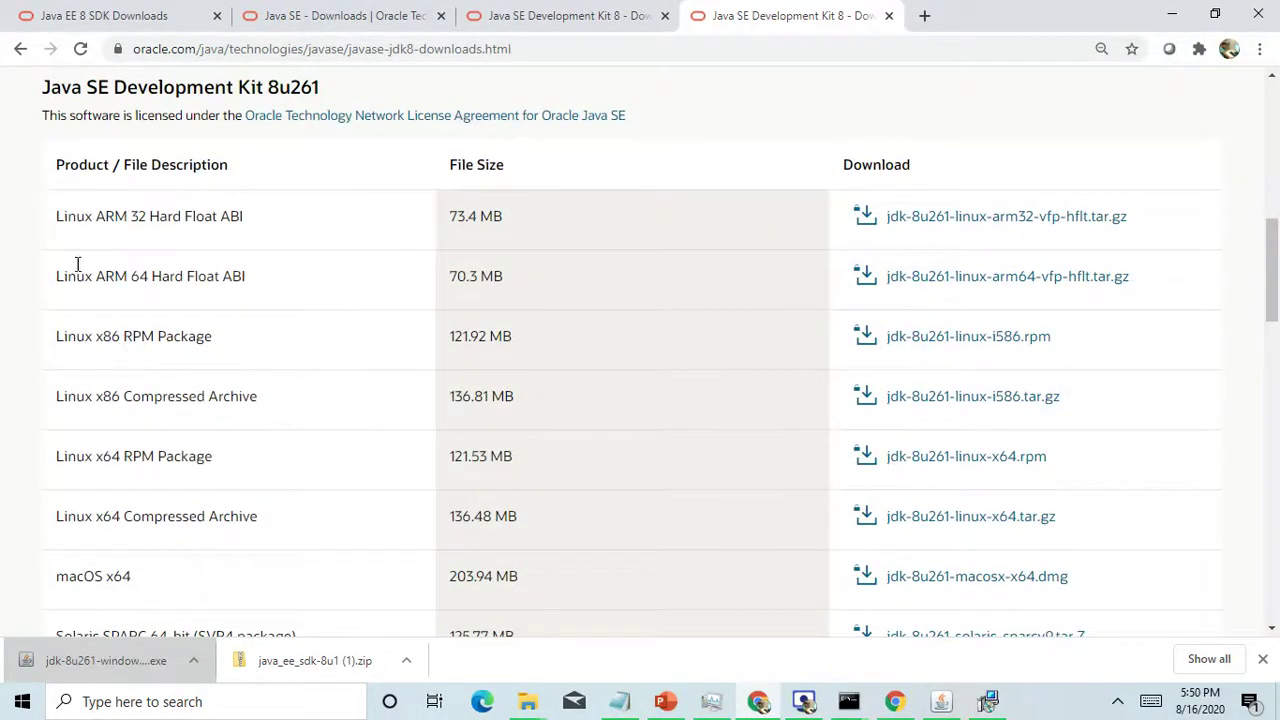
{"action": "scroll", "coordinate": [191, 366], "scroll_direction": "down", "scroll_amount": 3}
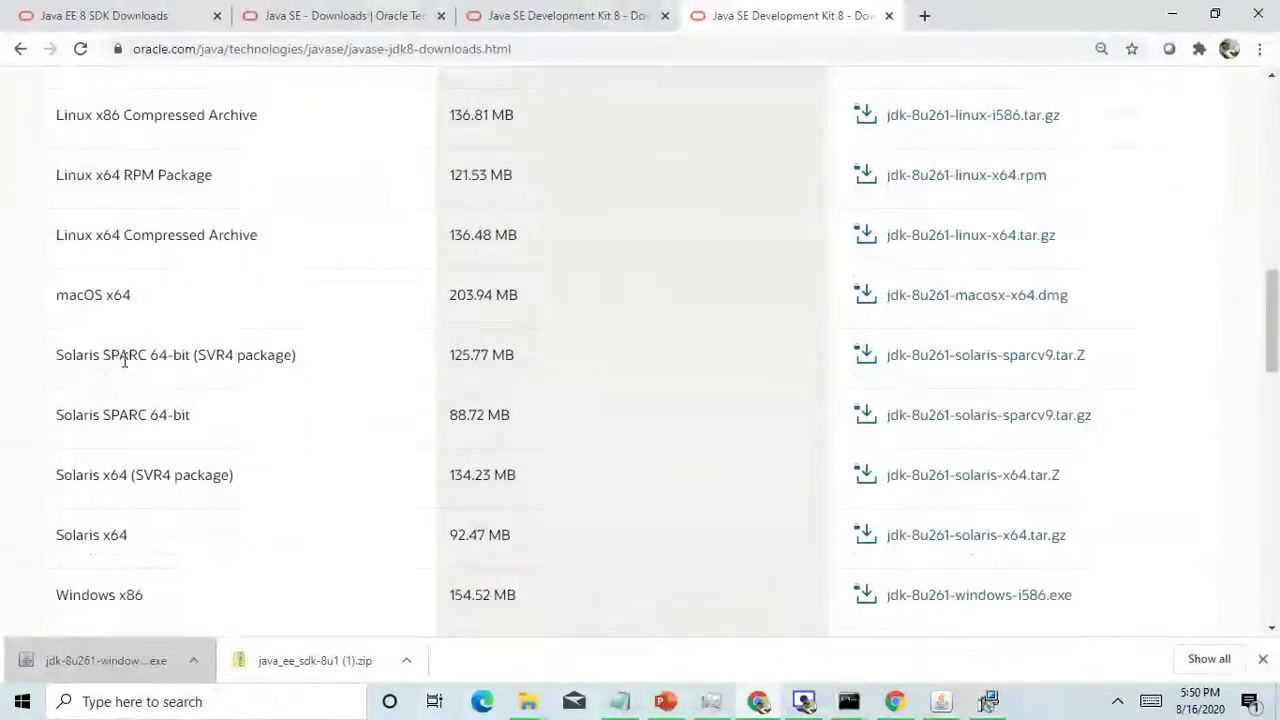
{"action": "scroll", "coordinate": [280, 400], "scroll_direction": "down", "scroll_amount": 2}
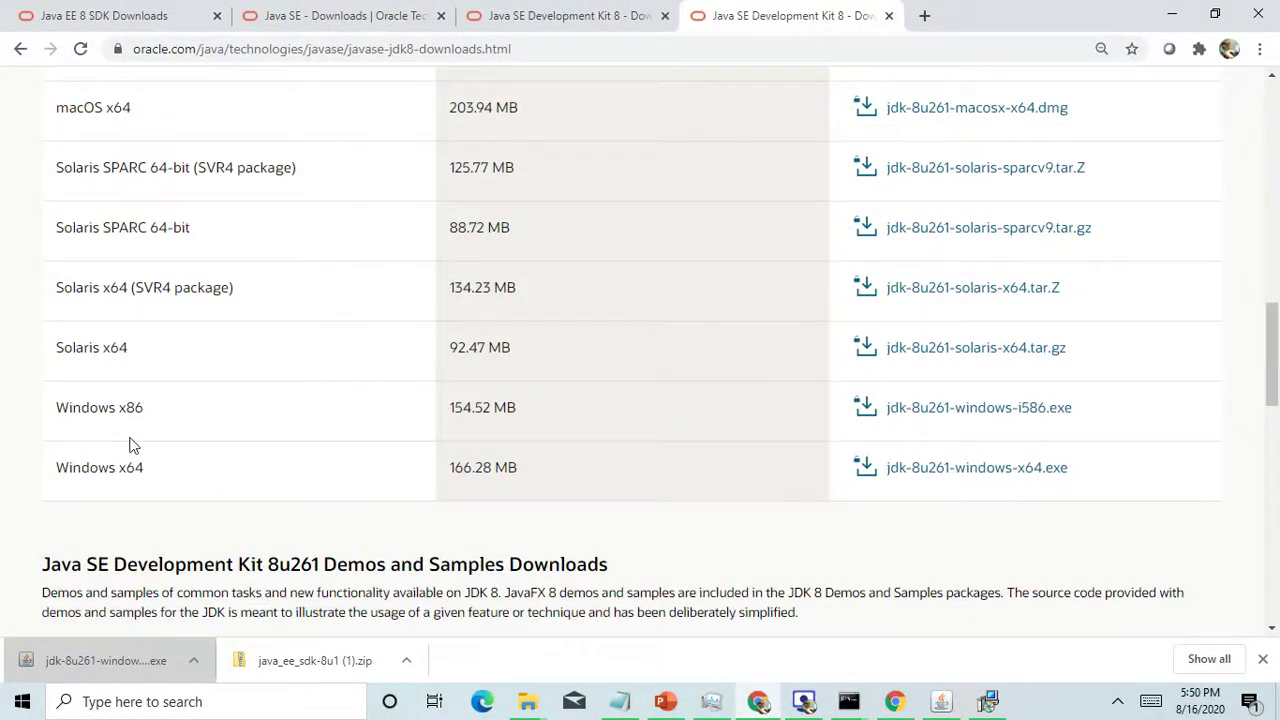
{"action": "scroll", "coordinate": [286, 480], "scroll_direction": "down", "scroll_amount": 4}
{"action": "scroll", "coordinate": [297, 480], "scroll_direction": "up", "scroll_amount": 3}
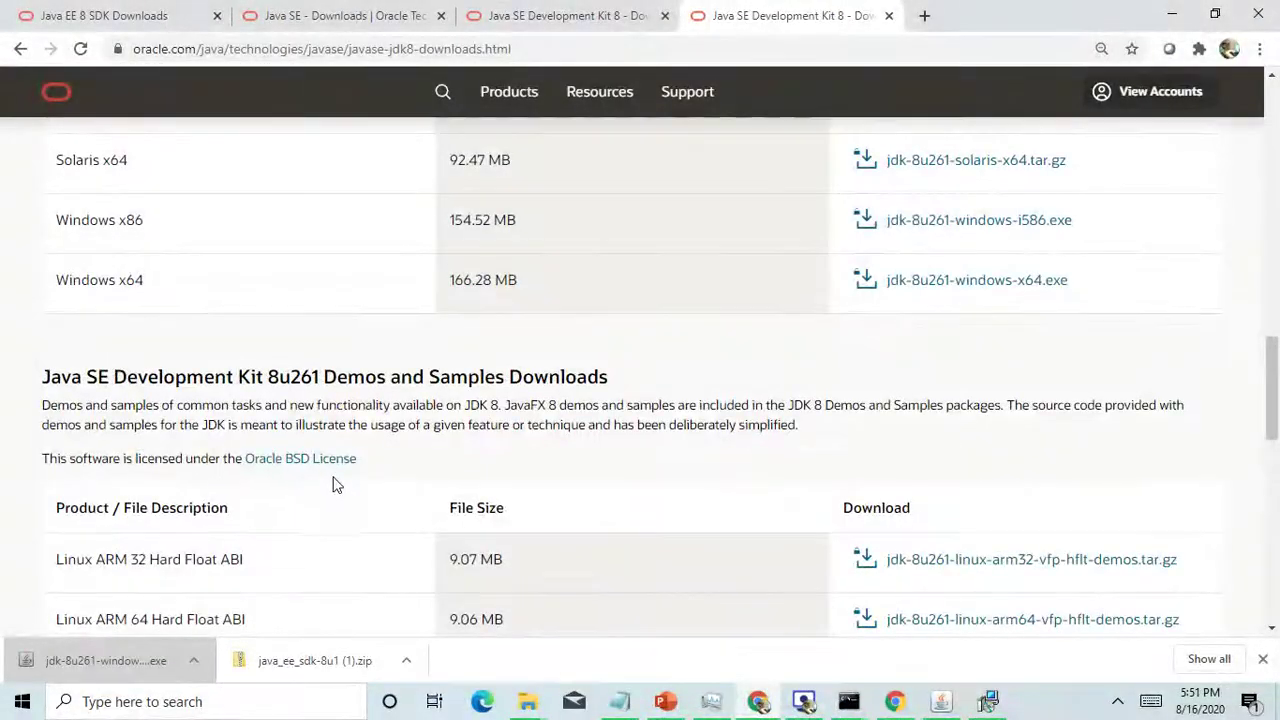
Step: Look through the Java SE Development Kit 8u261 packages and the Demos and Samples downloads on the Oracle page
{"action": "scroll", "coordinate": [165, 398], "scroll_direction": "down", "scroll_amount": 1}
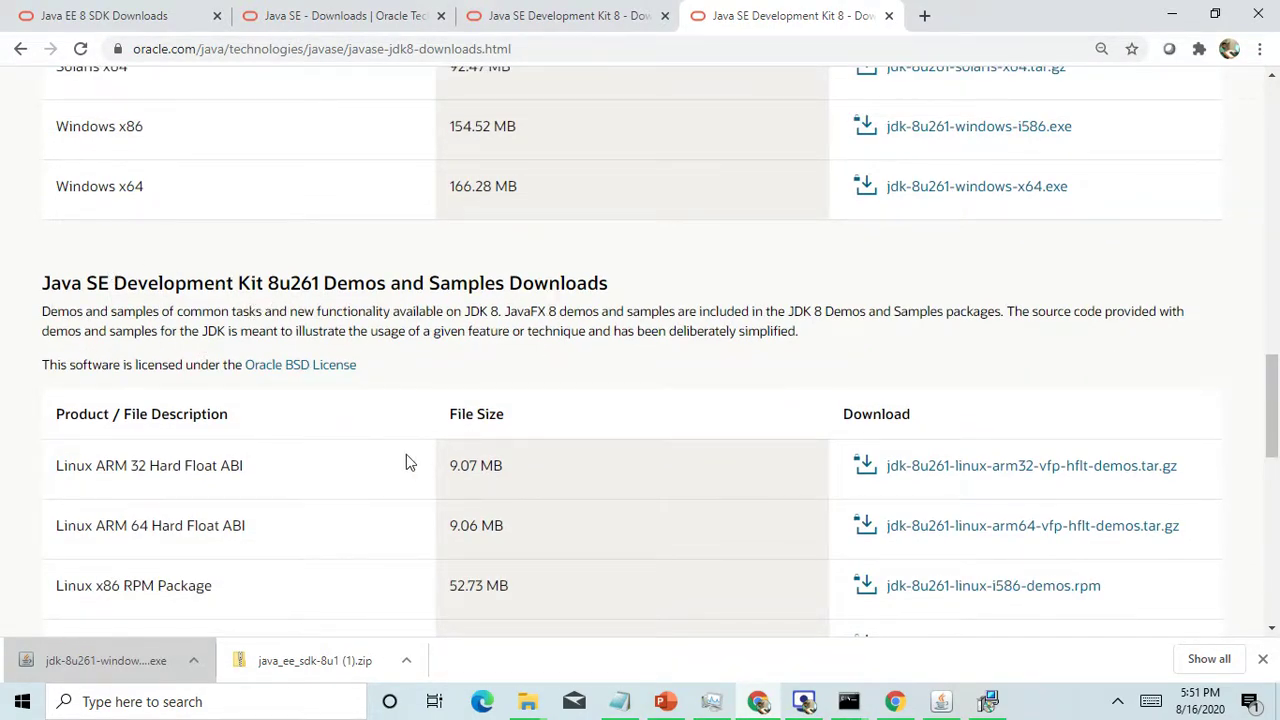
{"action": "scroll", "coordinate": [406, 461], "scroll_direction": "down", "scroll_amount": 4}
{"action": "scroll", "coordinate": [406, 461], "scroll_direction": "down", "scroll_amount": 4}
{"action": "scroll", "coordinate": [406, 458], "scroll_direction": "up", "scroll_amount": 5}
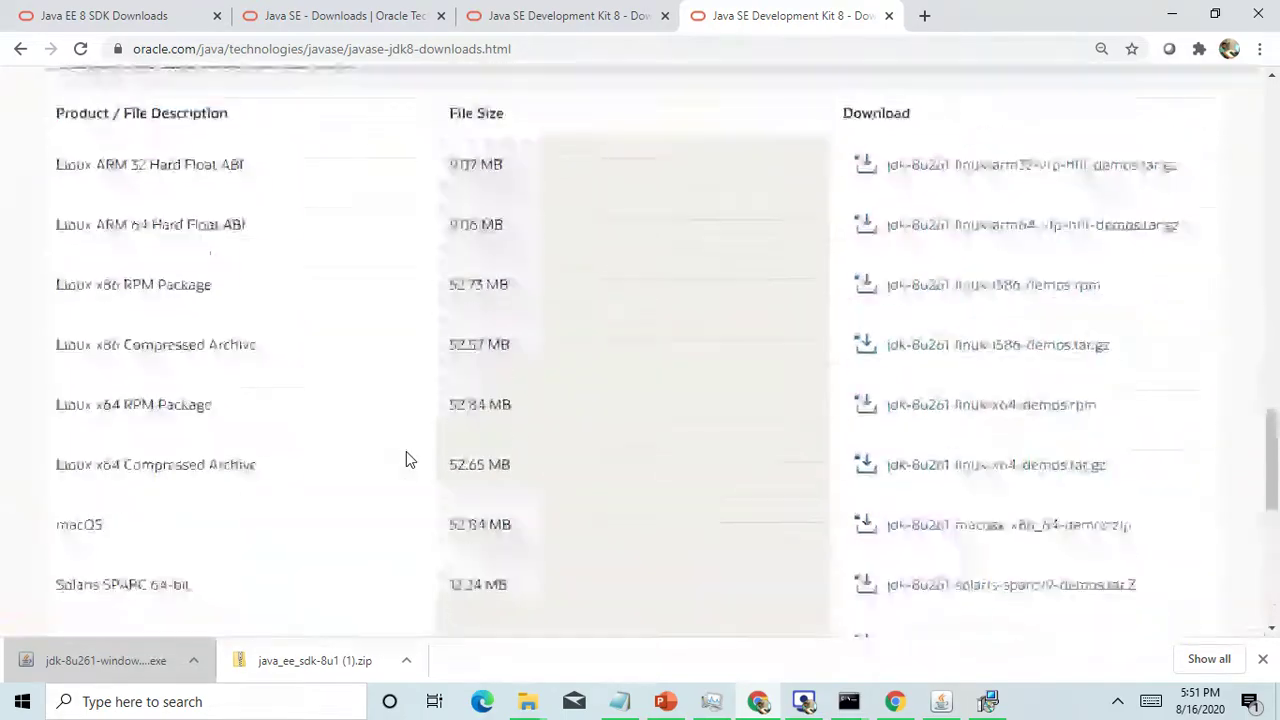
{"action": "scroll", "coordinate": [406, 452], "scroll_direction": "up", "scroll_amount": 10}
{"action": "scroll", "coordinate": [406, 452], "scroll_direction": "down", "scroll_amount": 9}
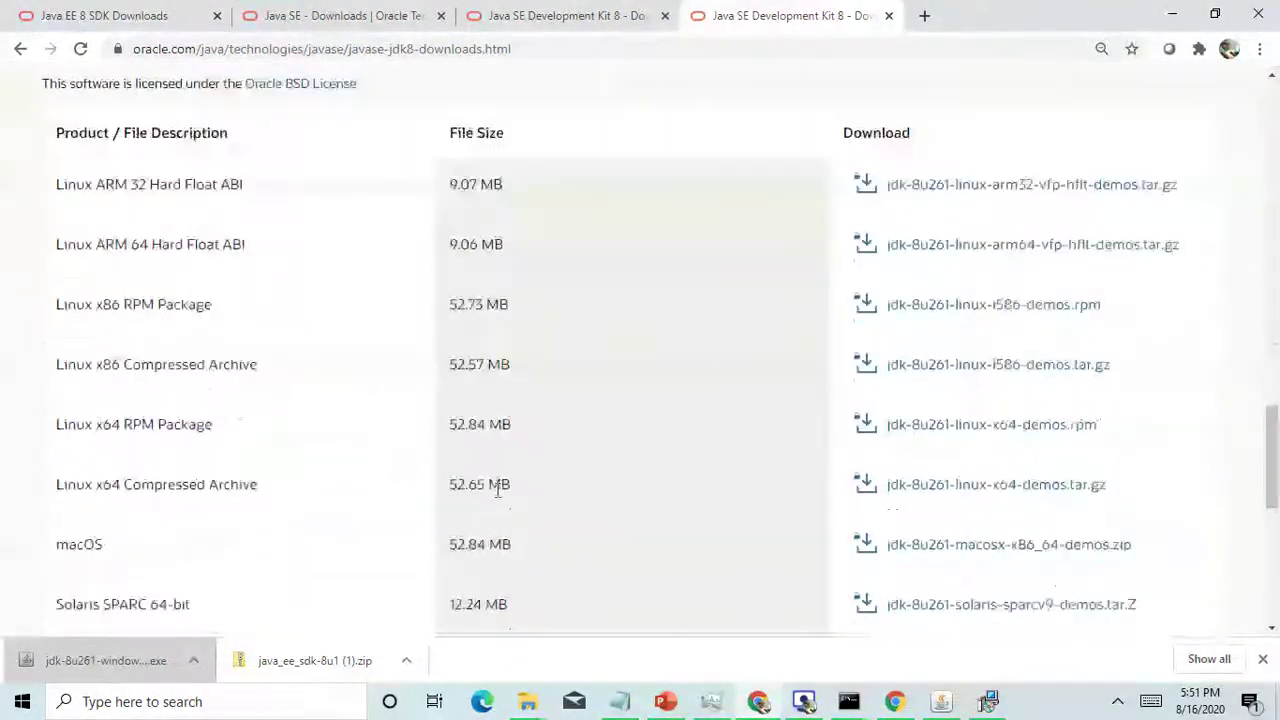
{"action": "scroll", "coordinate": [374, 449], "scroll_direction": "up", "scroll_amount": 12}
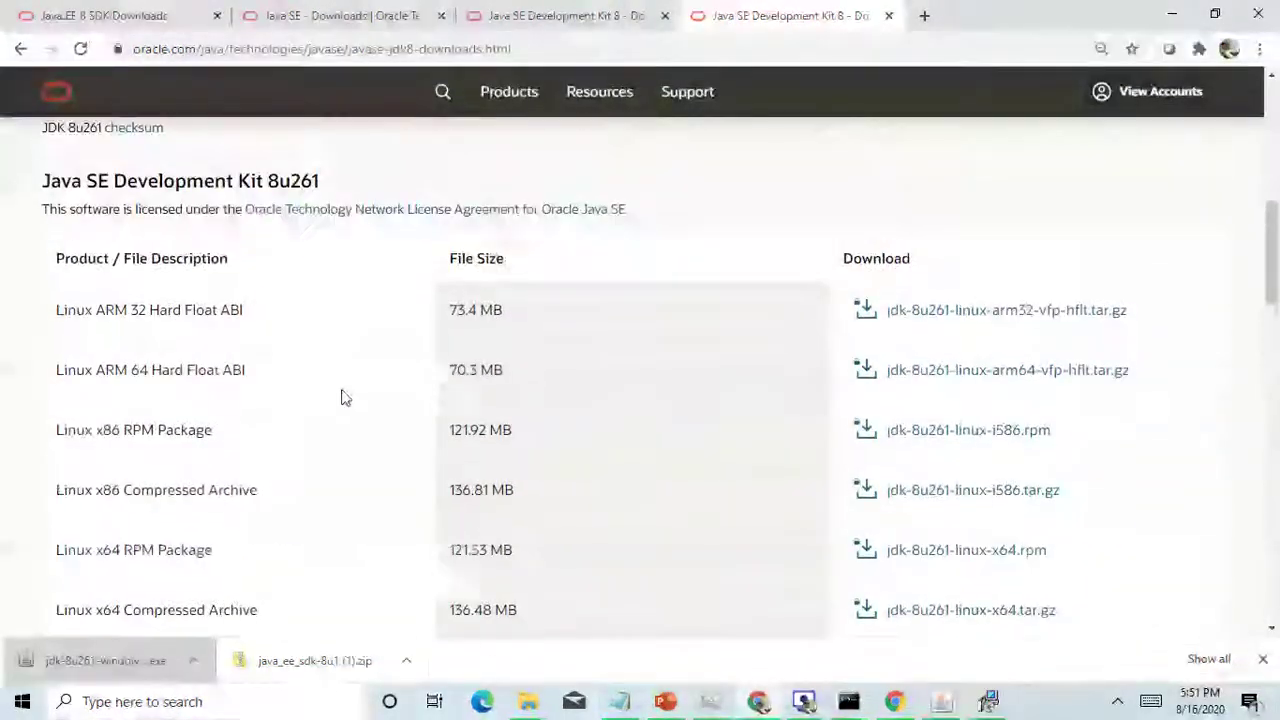
{"action": "scroll", "coordinate": [344, 398], "scroll_direction": "down", "scroll_amount": 8}
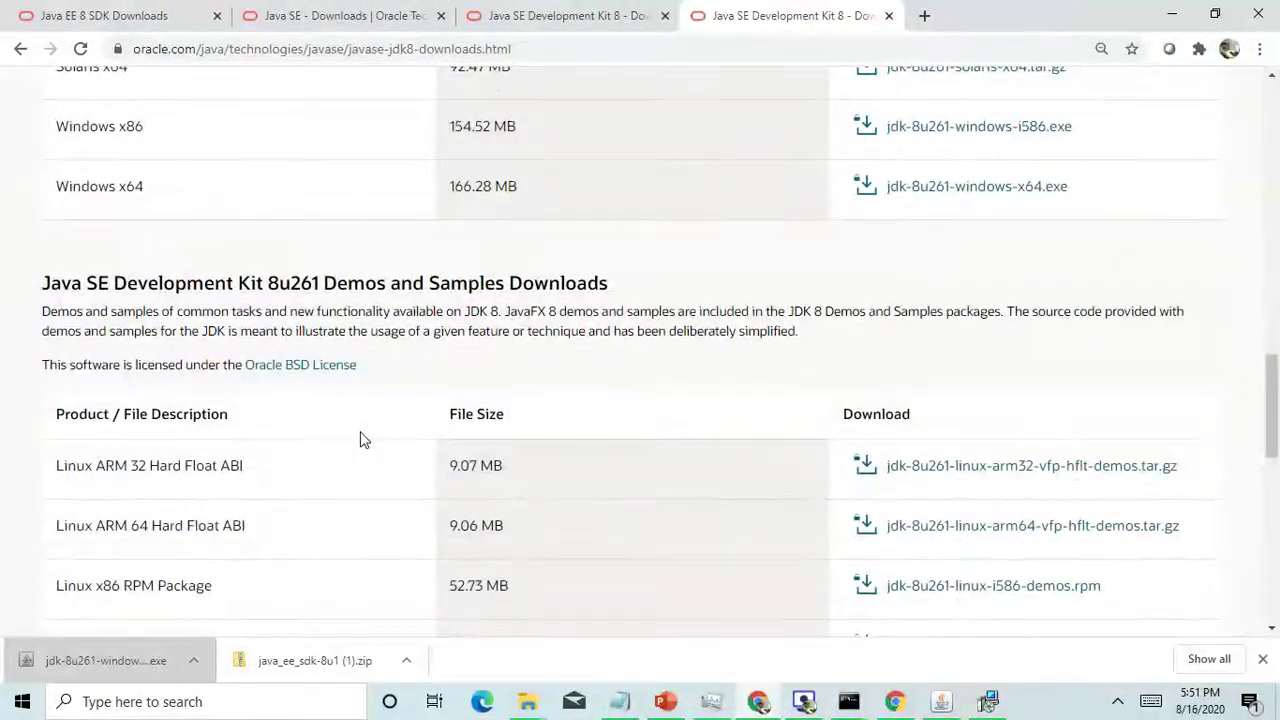
{"action": "scroll", "coordinate": [363, 440], "scroll_direction": "down", "scroll_amount": 3}
{"action": "scroll", "coordinate": [357, 431], "scroll_direction": "up", "scroll_amount": 10}
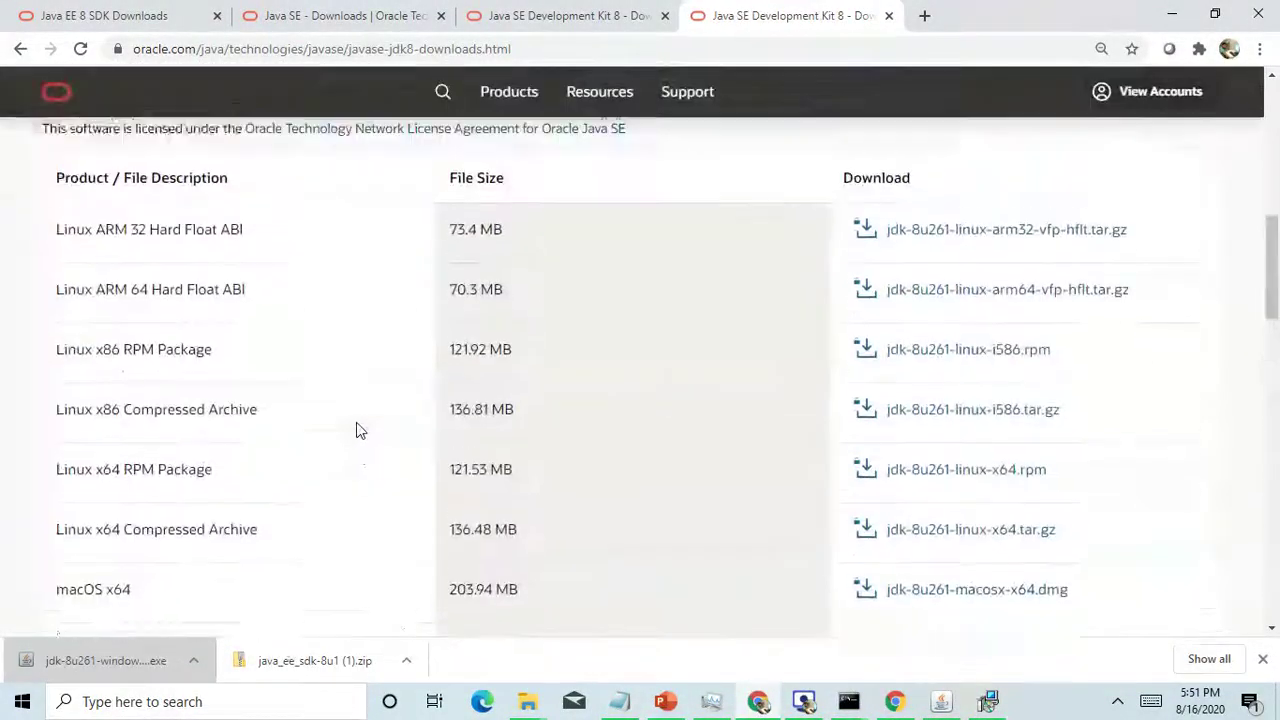
{"action": "scroll", "coordinate": [360, 431], "scroll_direction": "down", "scroll_amount": 2}
{"action": "scroll", "coordinate": [189, 403], "scroll_direction": "up", "scroll_amount": 5}
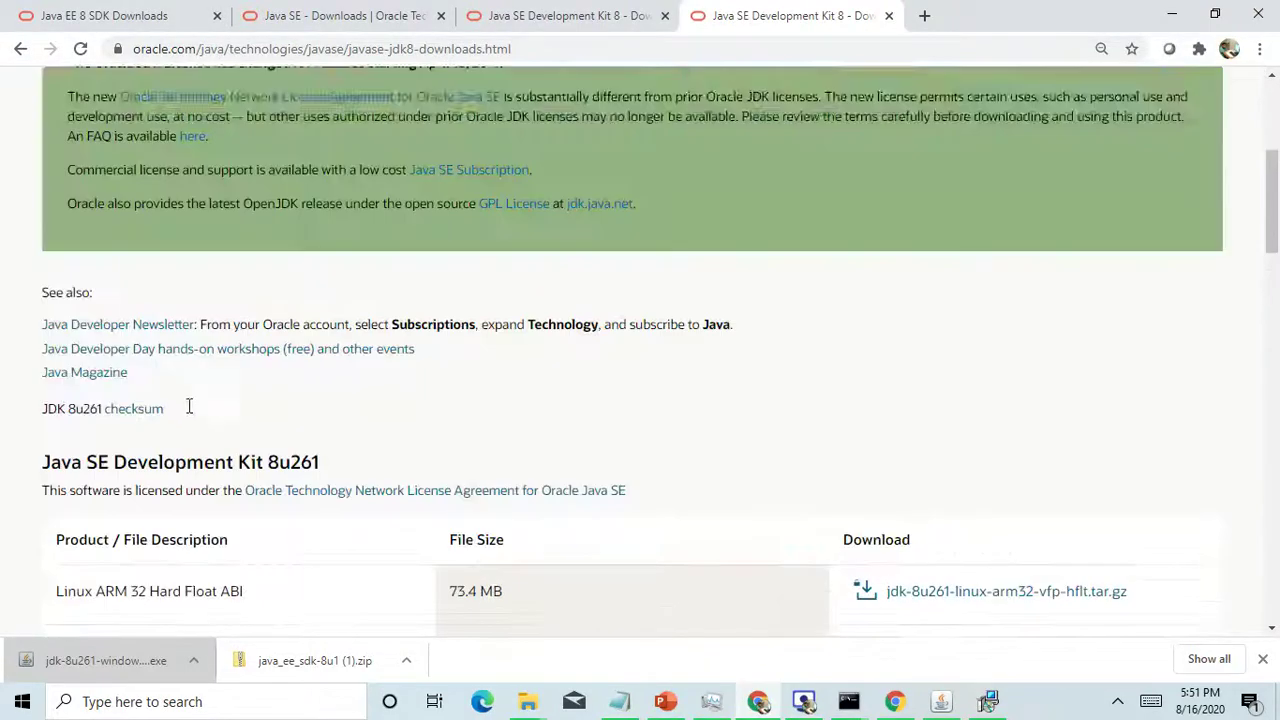
{"action": "scroll", "coordinate": [397, 551], "scroll_direction": "down", "scroll_amount": 5}
Step: Check the progress of the Java SE Development Kit 8 Update 261 (64-bit) installation
{"action": "left_click", "coordinate": [987, 701]}
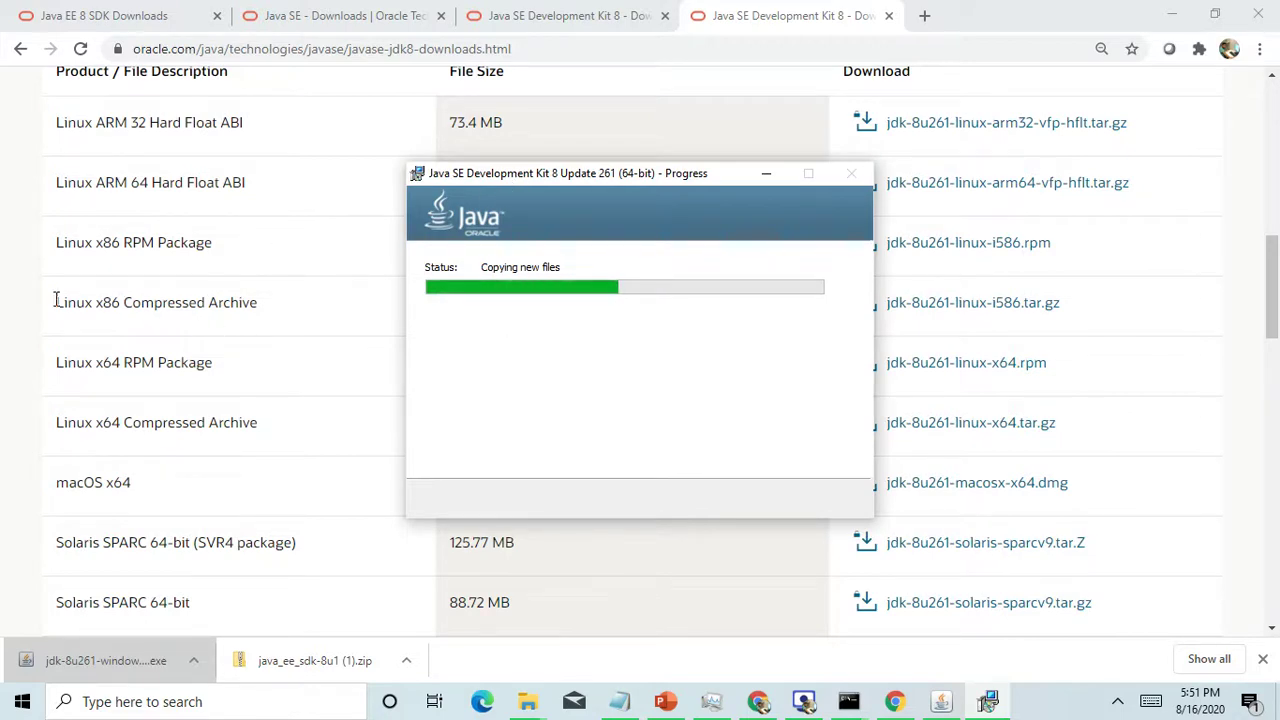
{"action": "left_click", "coordinate": [27, 298]}
{"action": "scroll", "coordinate": [123, 357], "scroll_direction": "up", "scroll_amount": 3}
{"action": "scroll", "coordinate": [143, 349], "scroll_direction": "down", "scroll_amount": 3}
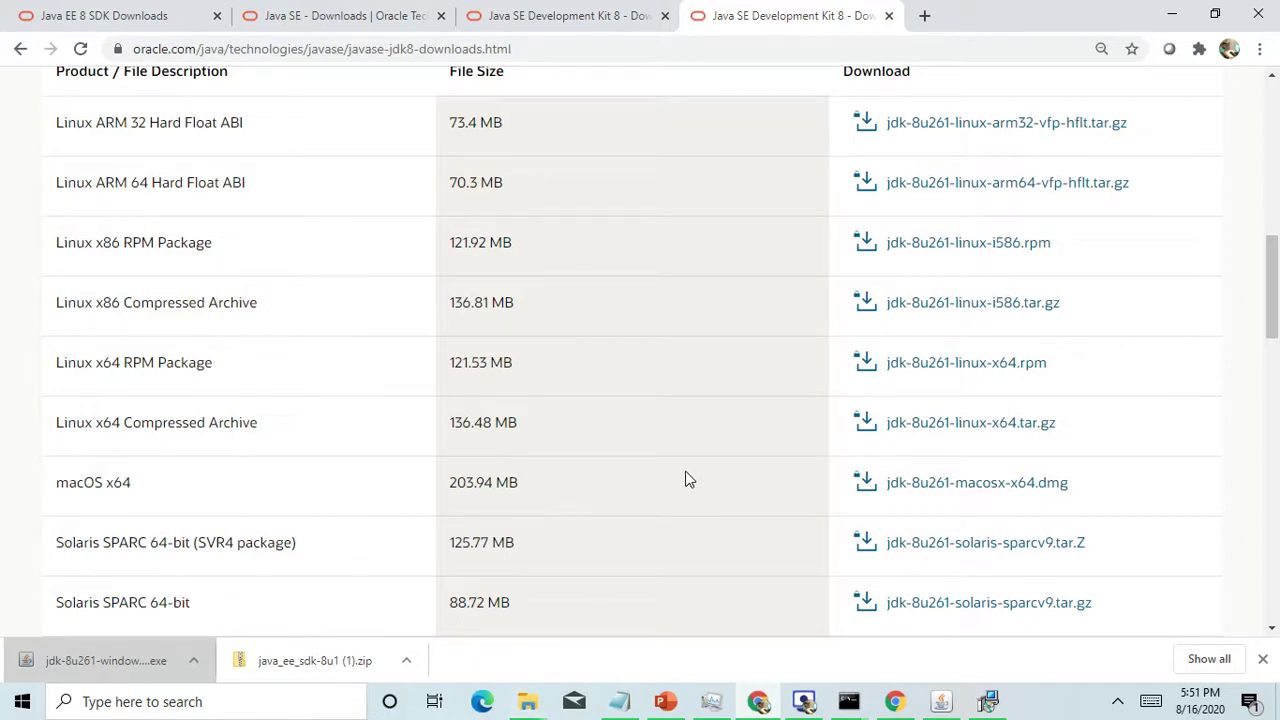
{"action": "left_click", "coordinate": [987, 701]}
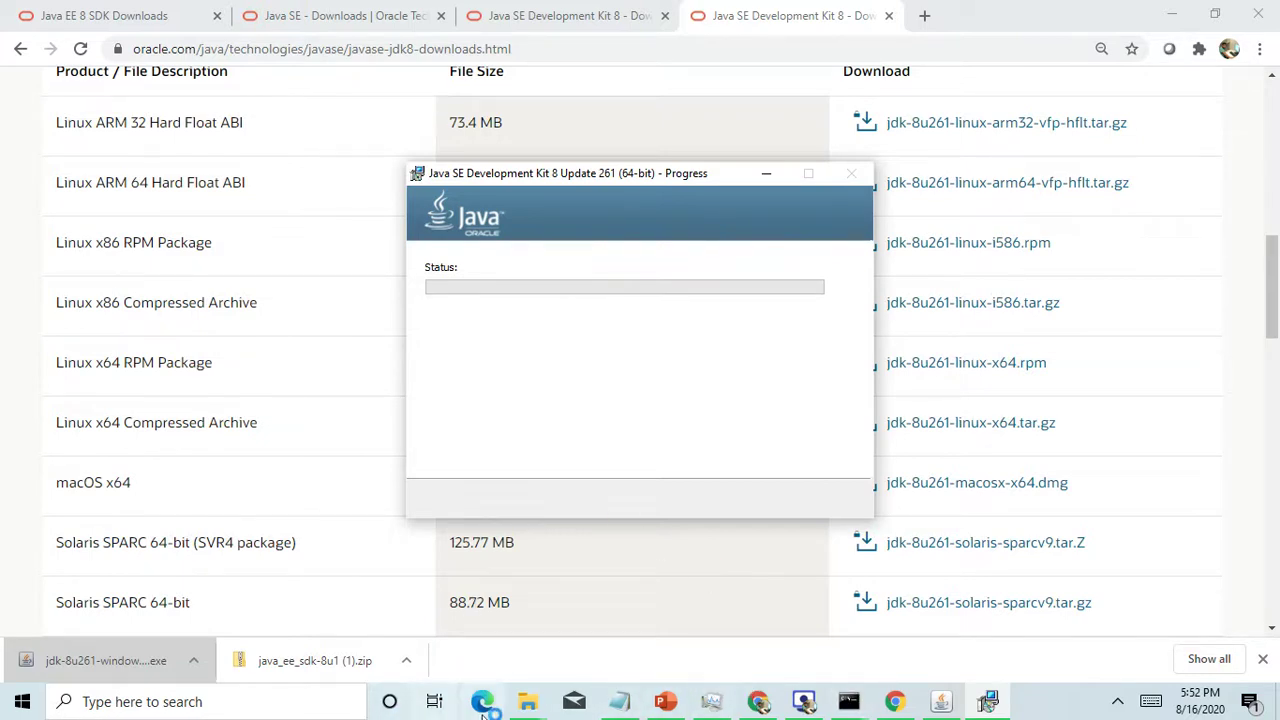
Step: Browse to the Java folder inside Program Files (x86) on drive C
{"action": "mouse_move", "coordinate": [527, 701]}
{"action": "left_click", "coordinate": [422, 648]}
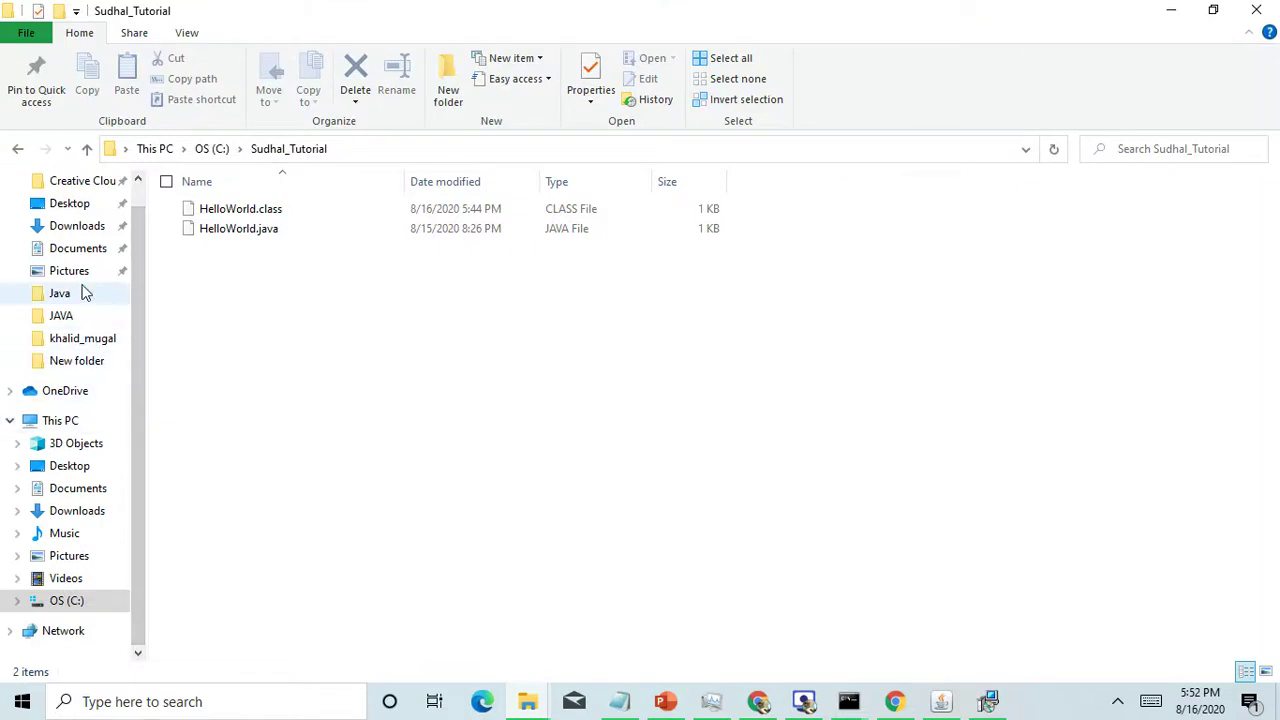
{"action": "left_click", "coordinate": [64, 602]}
{"action": "scroll", "coordinate": [332, 528], "scroll_direction": "down", "scroll_amount": 2}
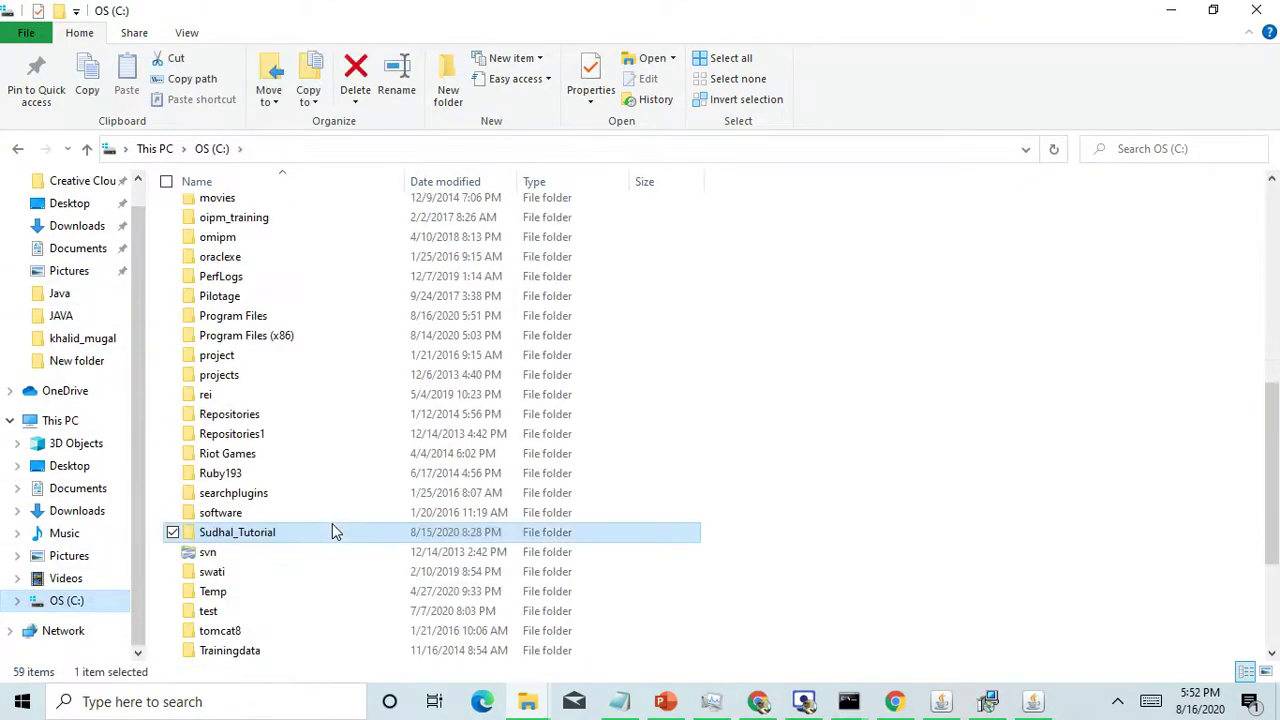
{"action": "scroll", "coordinate": [320, 510], "scroll_direction": "up", "scroll_amount": 2}
{"action": "left_click", "coordinate": [286, 443]}
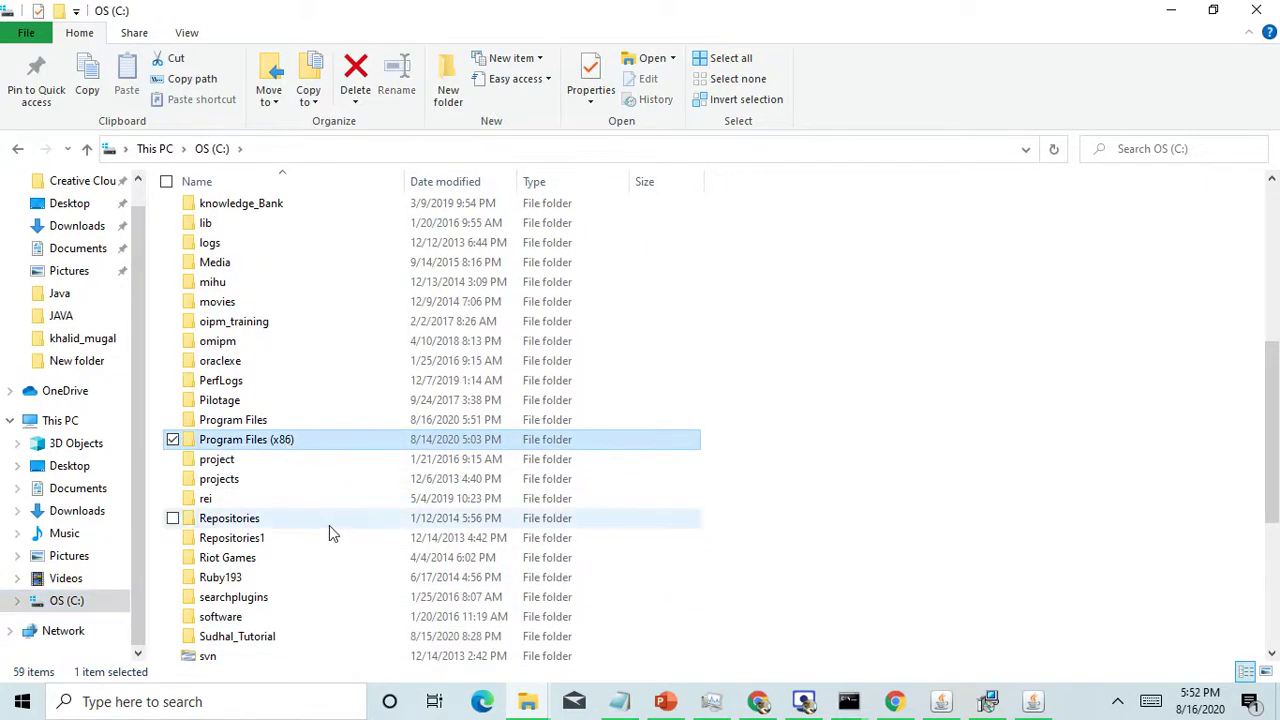
{"action": "key", "text": "Return"}
{"action": "double_click", "coordinate": [230, 287]}
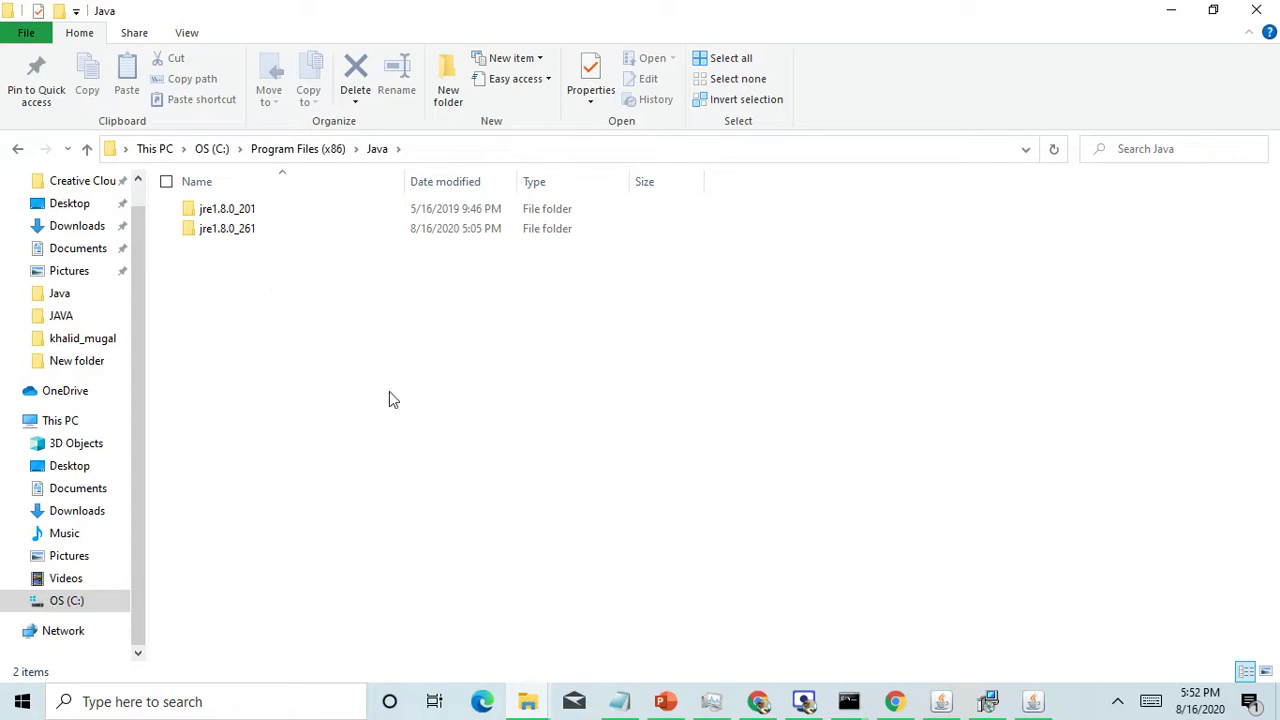
Step: Switch to Java Setup and start installing the JRE in the default folder C:\Program Files\Java\jre1.8.0_261
{"action": "left_click", "coordinate": [990, 701]}
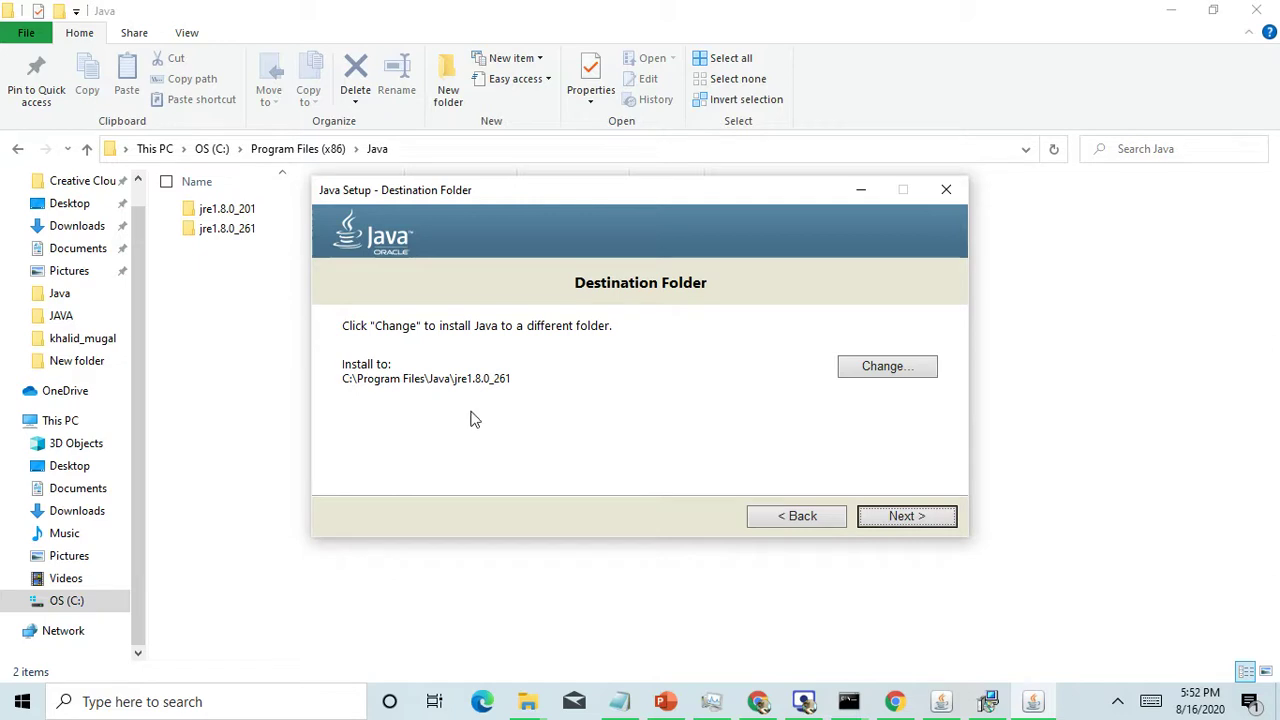
{"action": "left_click", "coordinate": [904, 517]}
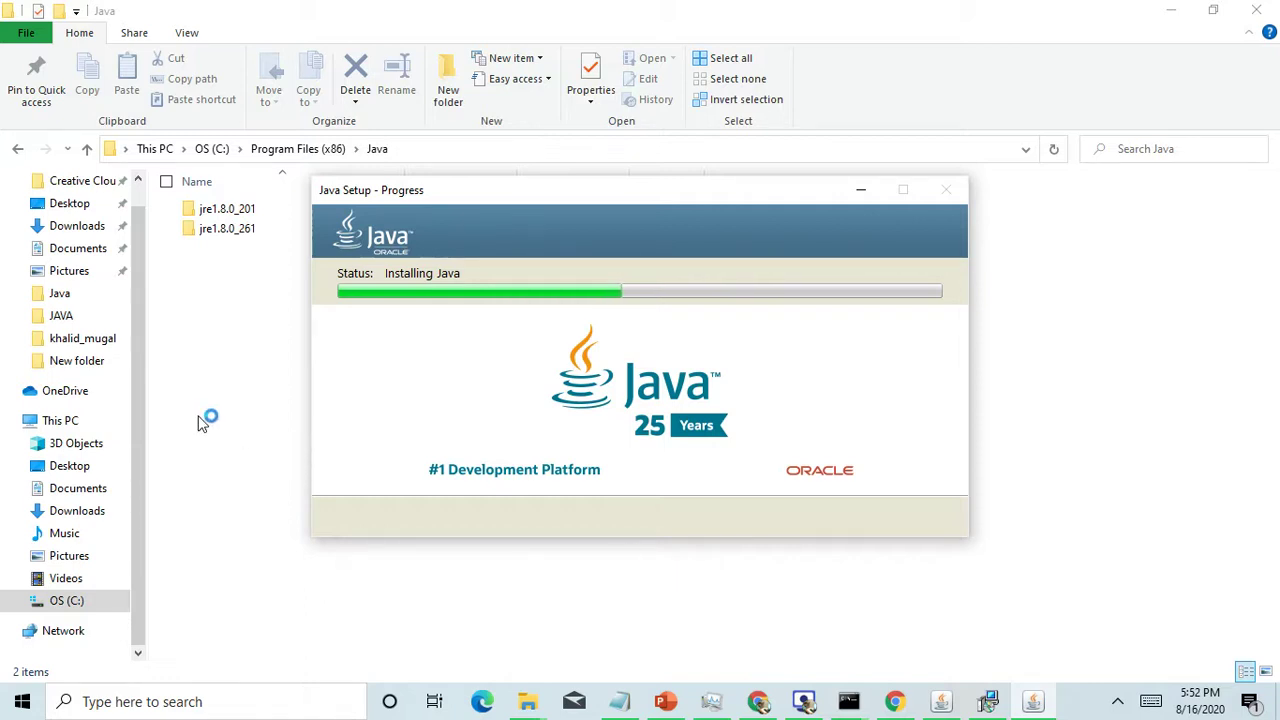
Step: Look through the bin folder of jre1.8.0_201 for its executables and select java.exe
{"action": "left_click", "coordinate": [250, 330]}
{"action": "left_click", "coordinate": [230, 214]}
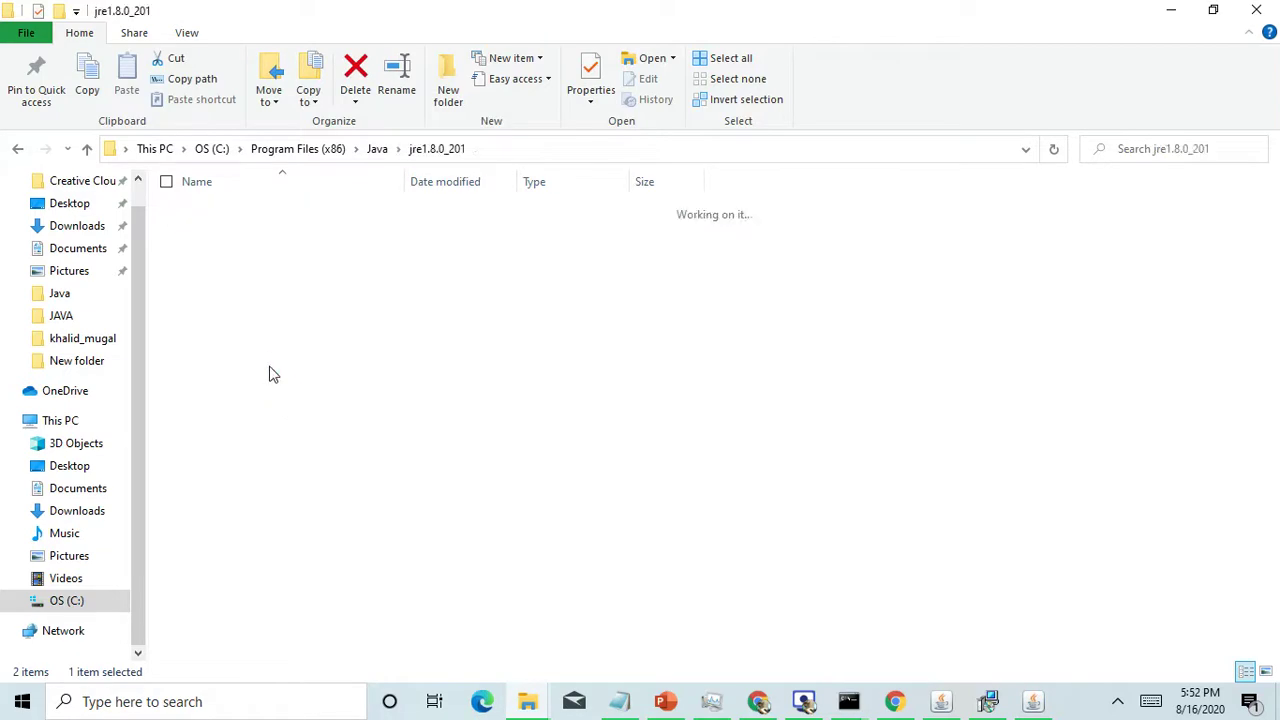
{"action": "double_click", "coordinate": [210, 209]}
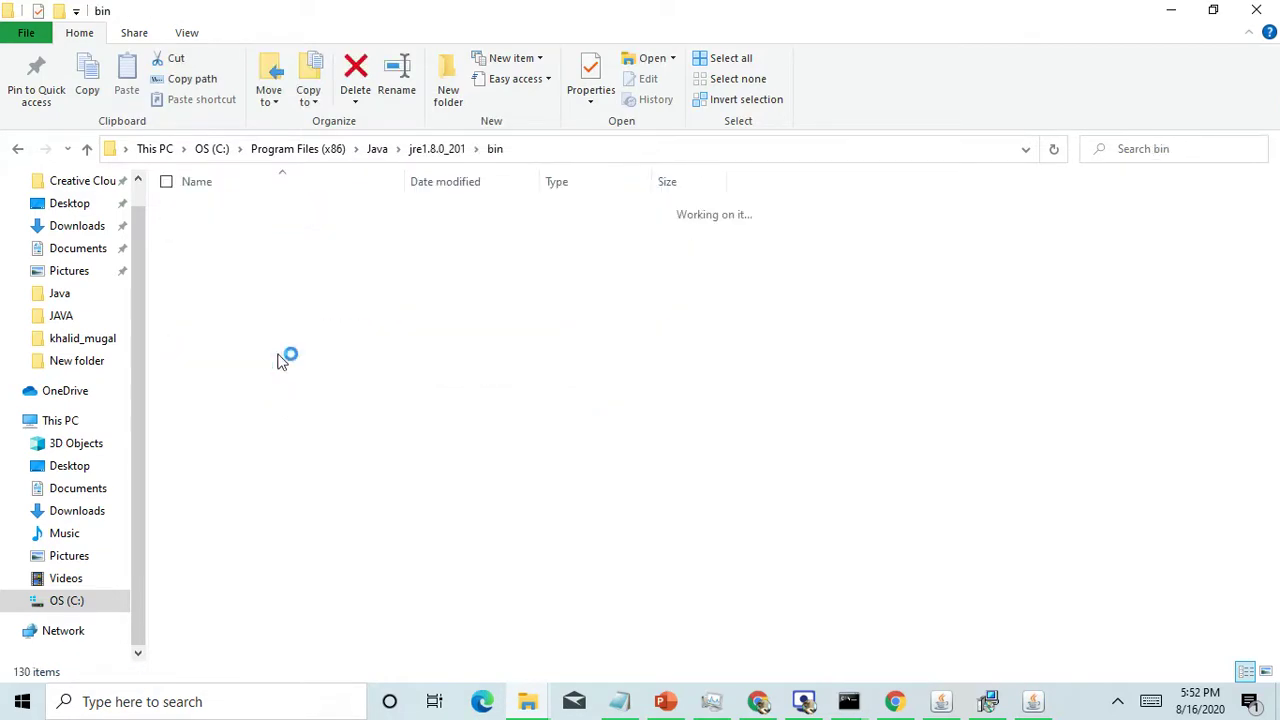
{"action": "scroll", "coordinate": [338, 487], "scroll_direction": "down", "scroll_amount": 1}
{"action": "scroll", "coordinate": [338, 487], "scroll_direction": "down", "scroll_amount": 18}
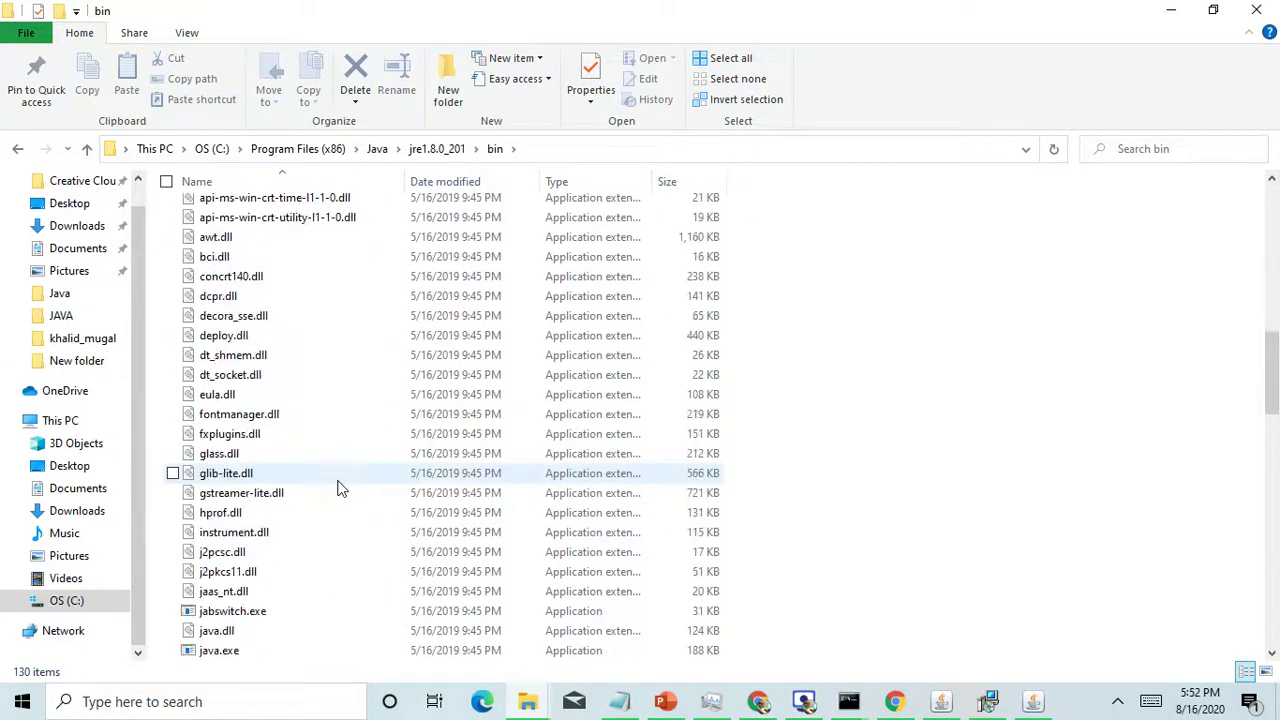
{"action": "scroll", "coordinate": [333, 485], "scroll_direction": "down", "scroll_amount": 9}
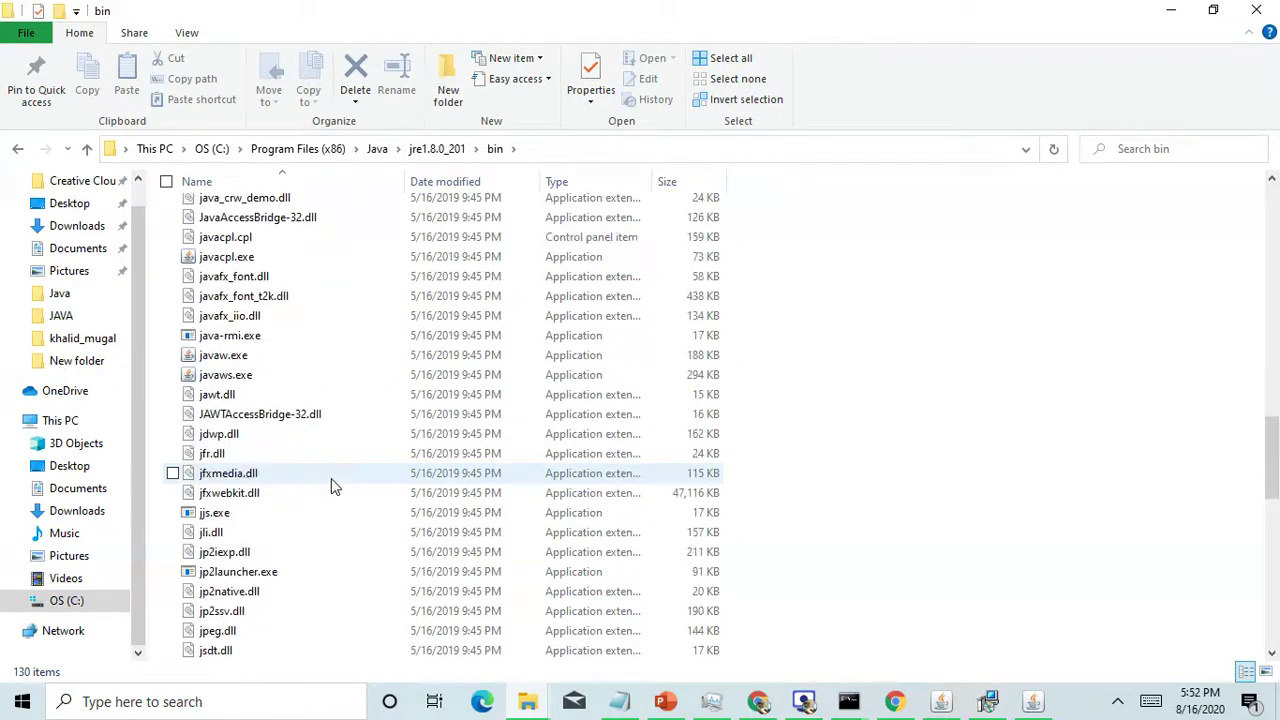
{"action": "scroll", "coordinate": [333, 485], "scroll_direction": "down", "scroll_amount": 8}
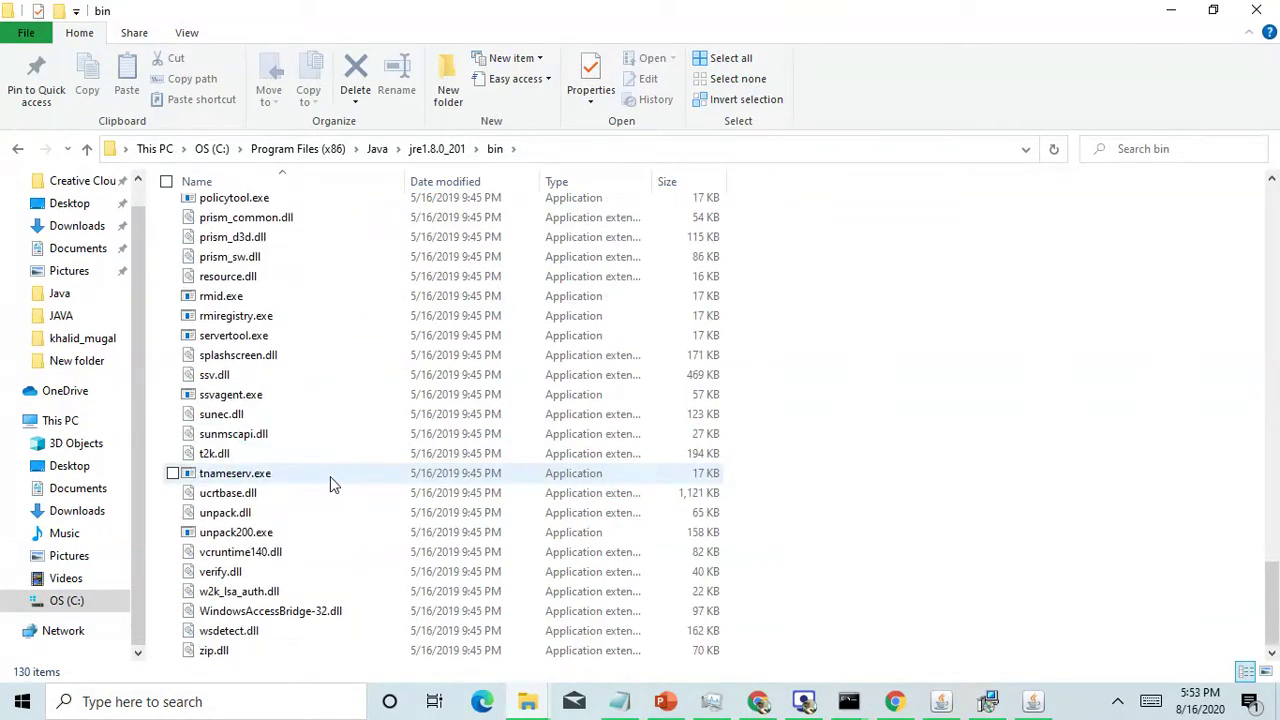
{"action": "scroll", "coordinate": [333, 485], "scroll_direction": "up", "scroll_amount": 17}
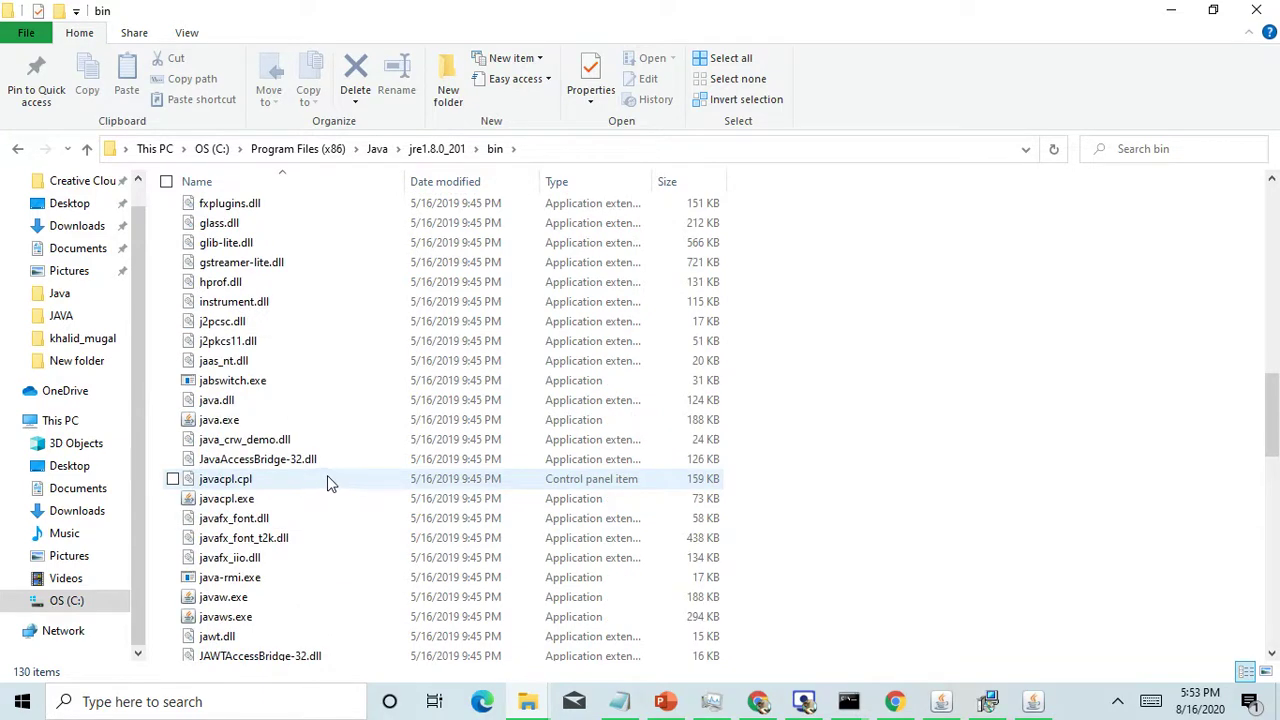
{"action": "left_click", "coordinate": [219, 421]}
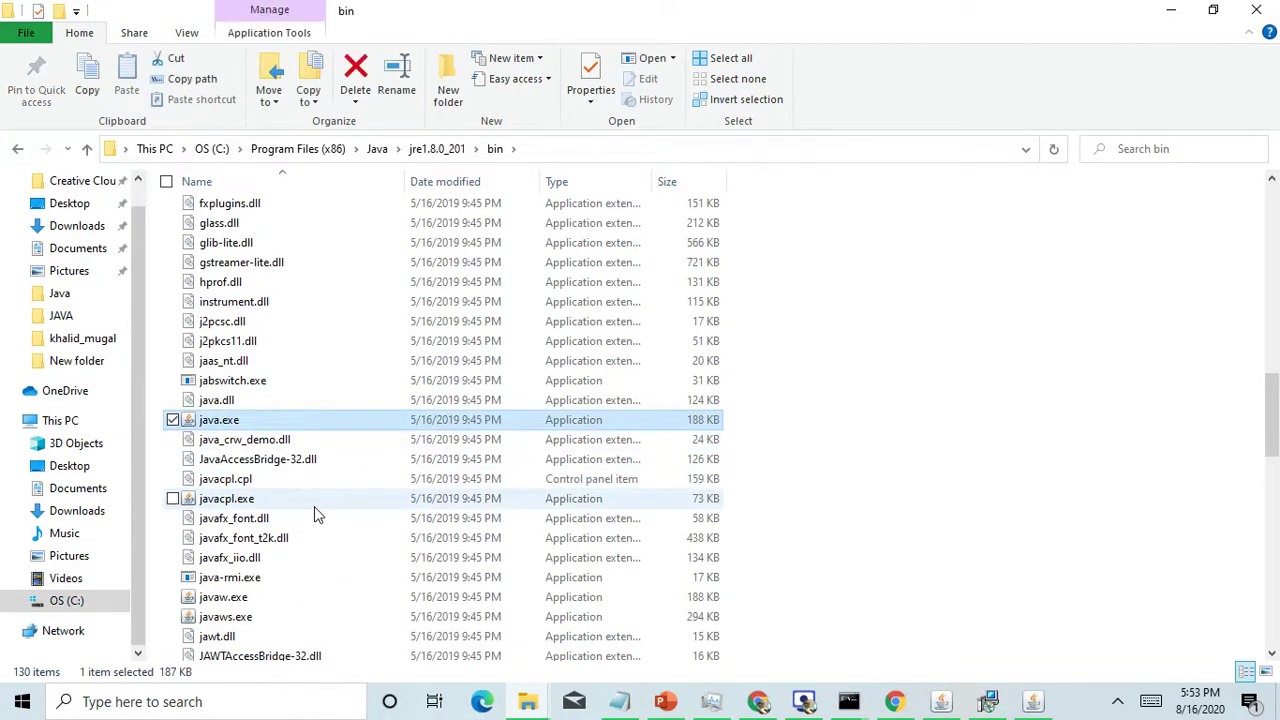
{"action": "scroll", "coordinate": [314, 506], "scroll_direction": "up", "scroll_amount": 5}
{"action": "scroll", "coordinate": [314, 504], "scroll_direction": "up", "scroll_amount": 13}
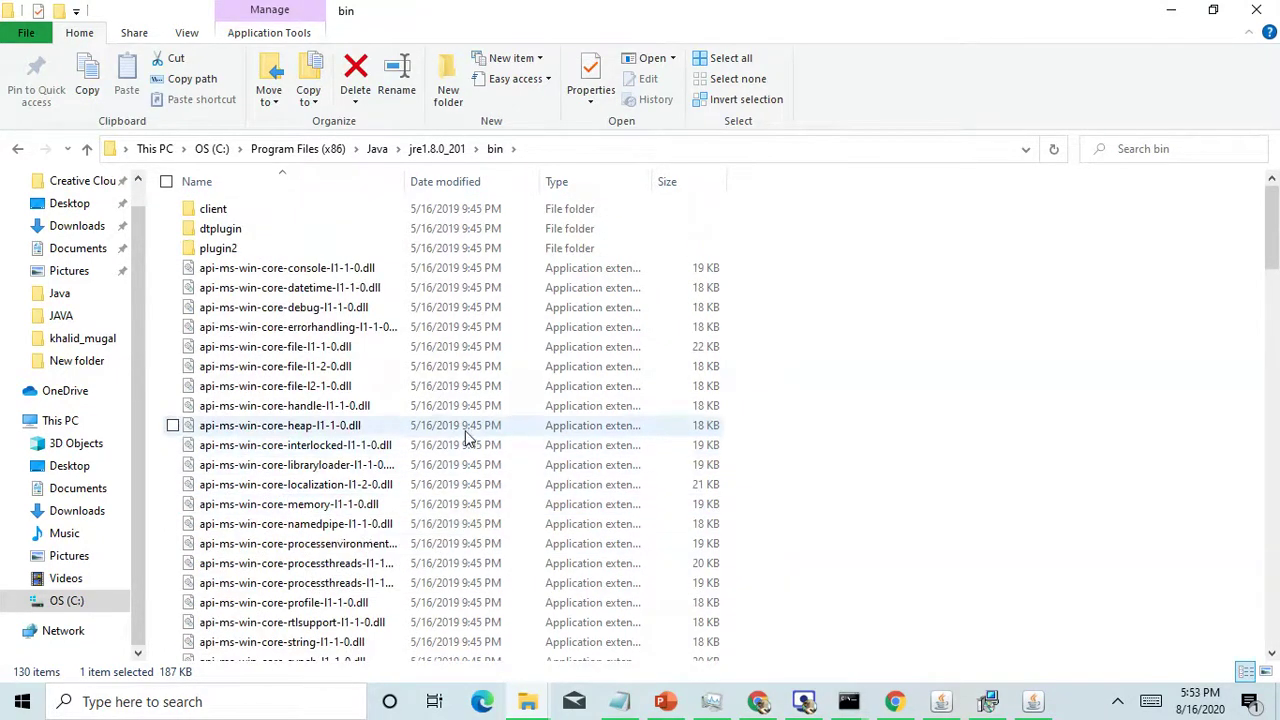
Step: Leave the bin folder, check the Java Setup progress, and return to the Java folder in Program Files (x86)
{"action": "left_click", "coordinate": [422, 150]}
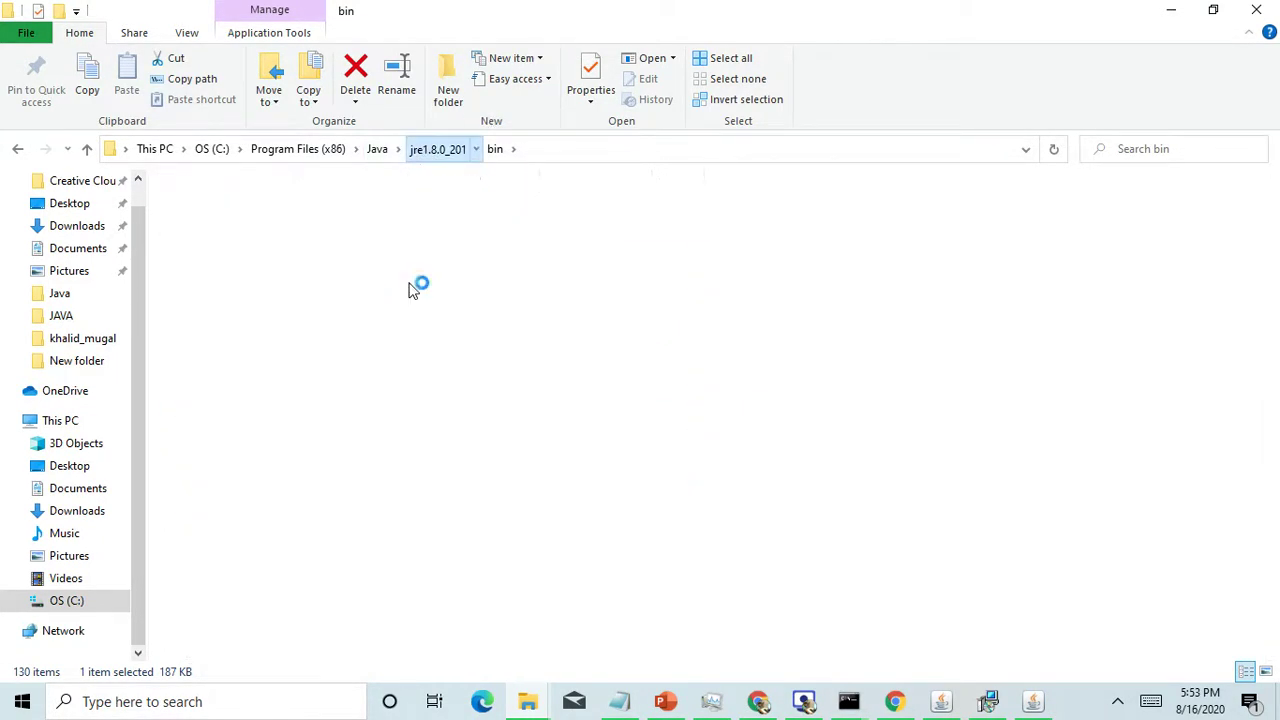
{"action": "left_click", "coordinate": [1030, 702]}
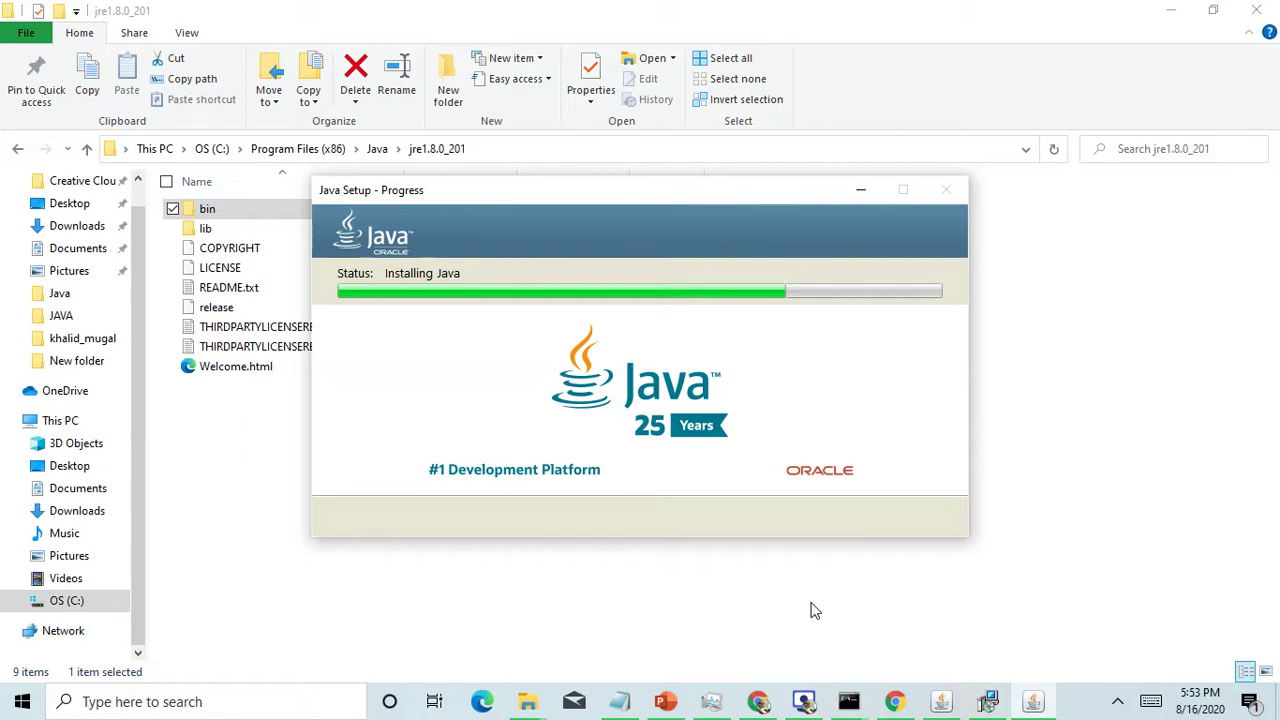
{"action": "left_click", "coordinate": [380, 150]}
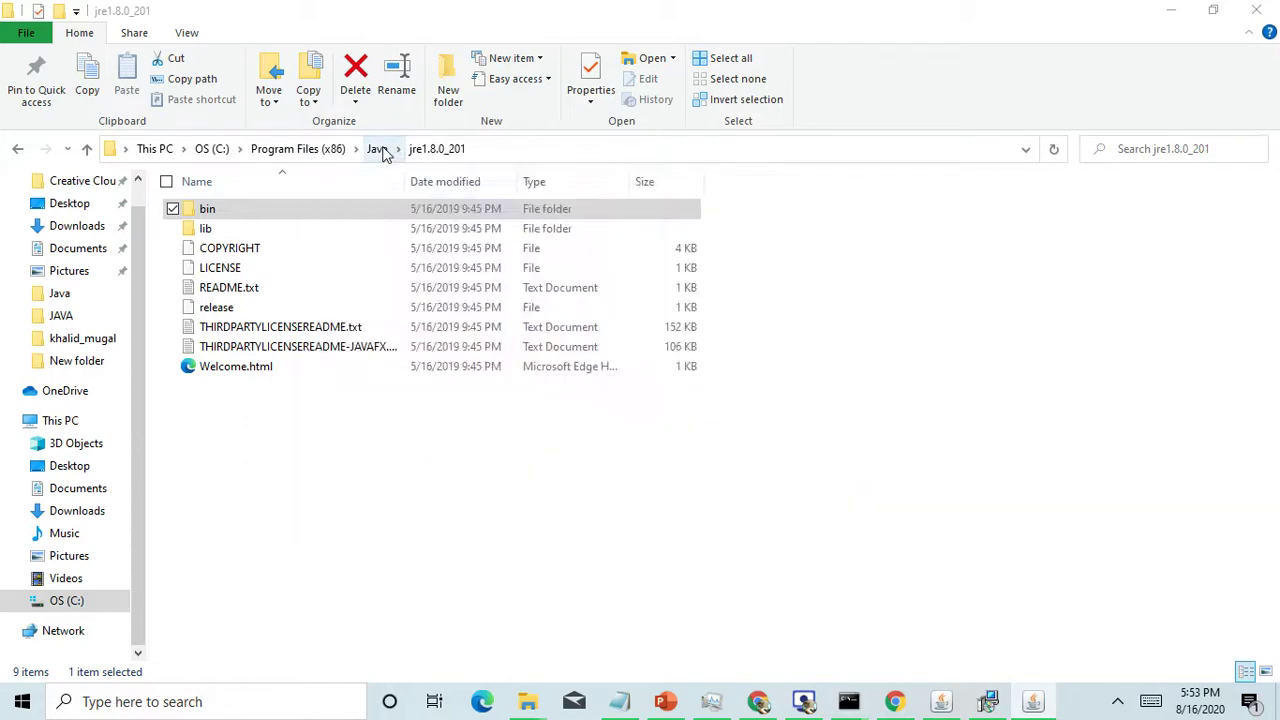
Step: Run javac -version in the Command Prompt at C:\Sudhal_Tutorial to check the compiler version, and minimize the window
{"action": "mouse_move", "coordinate": [852, 700]}
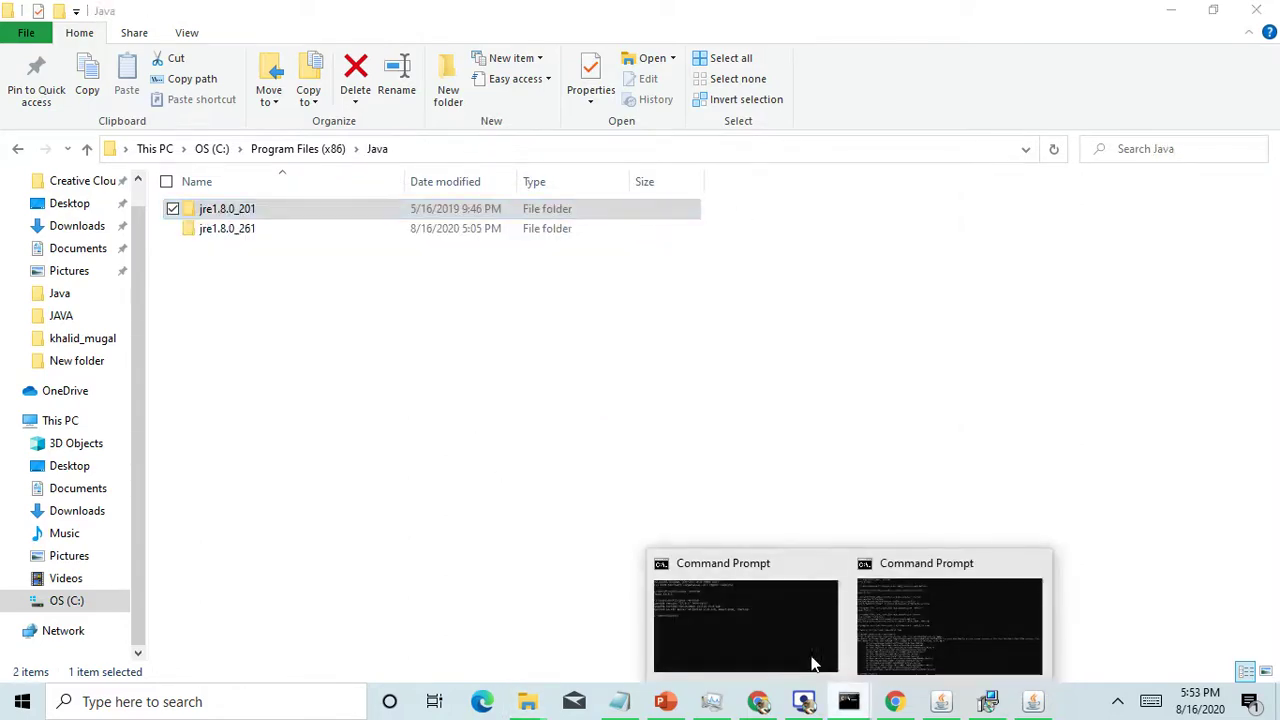
{"action": "left_click", "coordinate": [982, 625]}
{"action": "type", "text": "javca"}
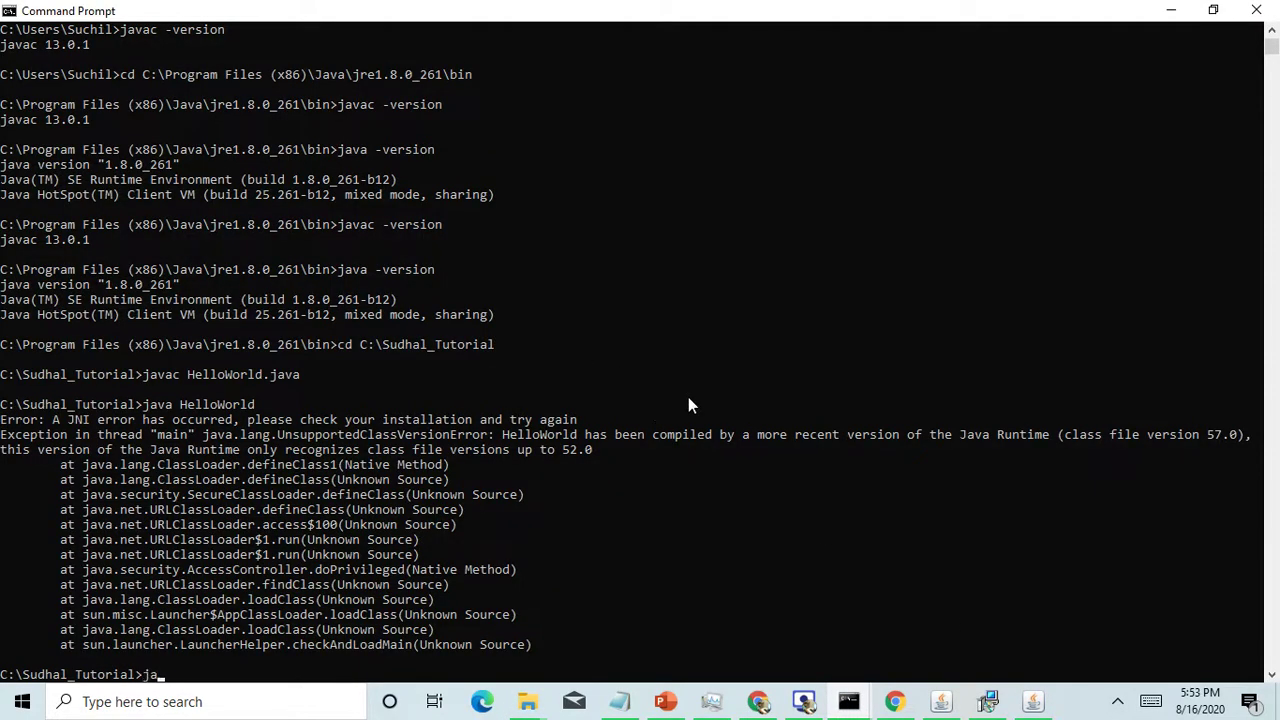
{"action": "key", "text": "BackSpace"}
{"action": "key", "text": "BackSpace"}
{"action": "key", "text": "BackSpace"}
{"action": "key", "text": "BackSpace"}
{"action": "type", "text": "avac -version"}
{"action": "key", "text": "Return"}
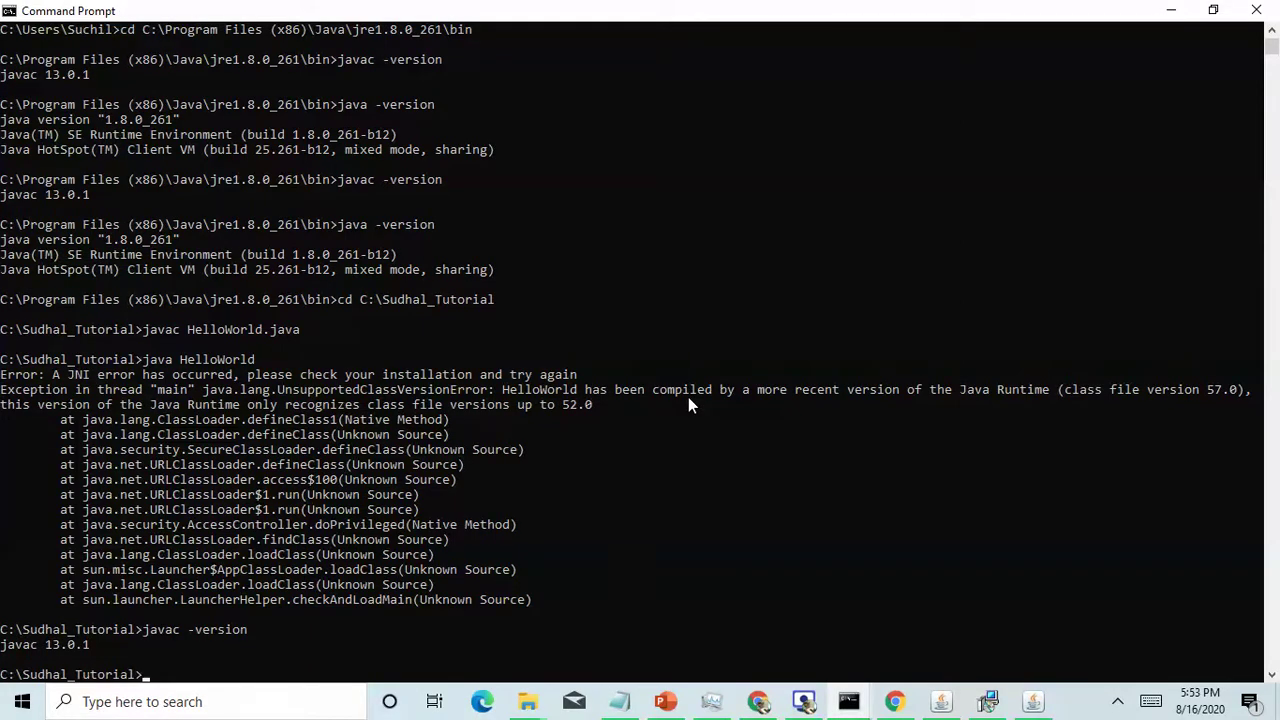
{"action": "left_click", "coordinate": [1171, 10]}
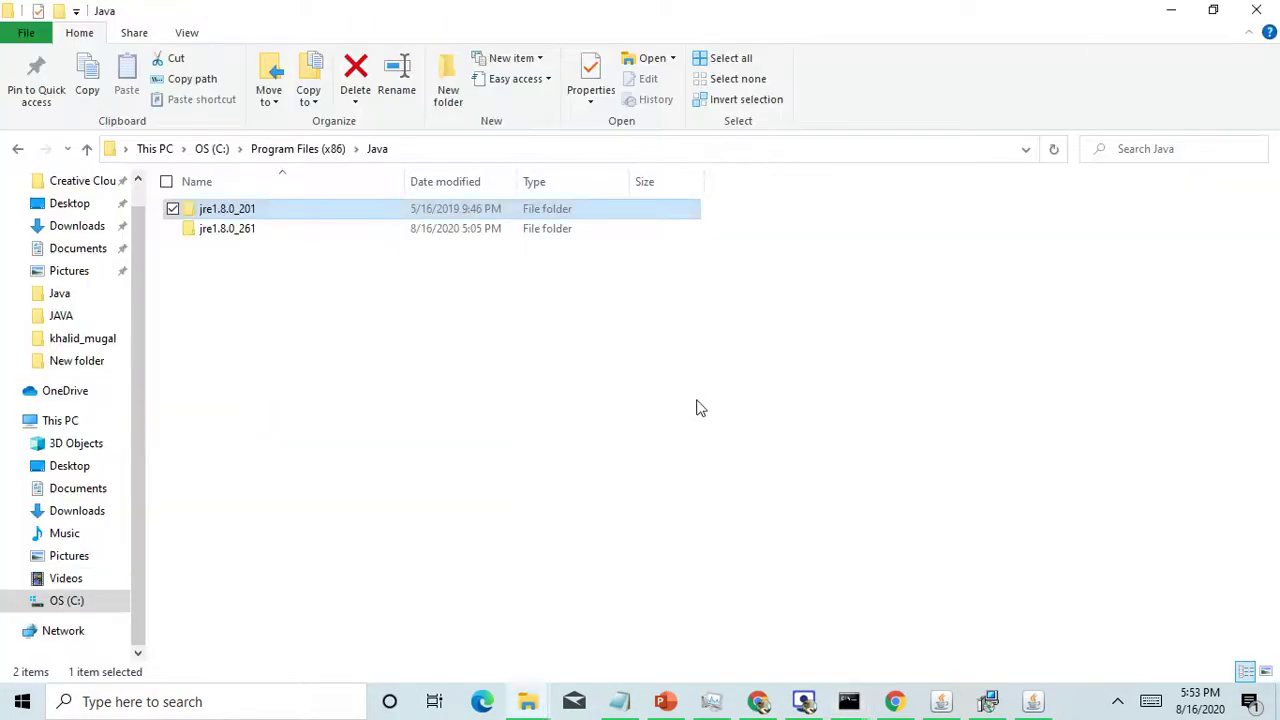
Step: Open the JDK's Next Steps documentation from the completed installer, minimize the browser, and close the installer
{"action": "left_click", "coordinate": [1012, 695]}
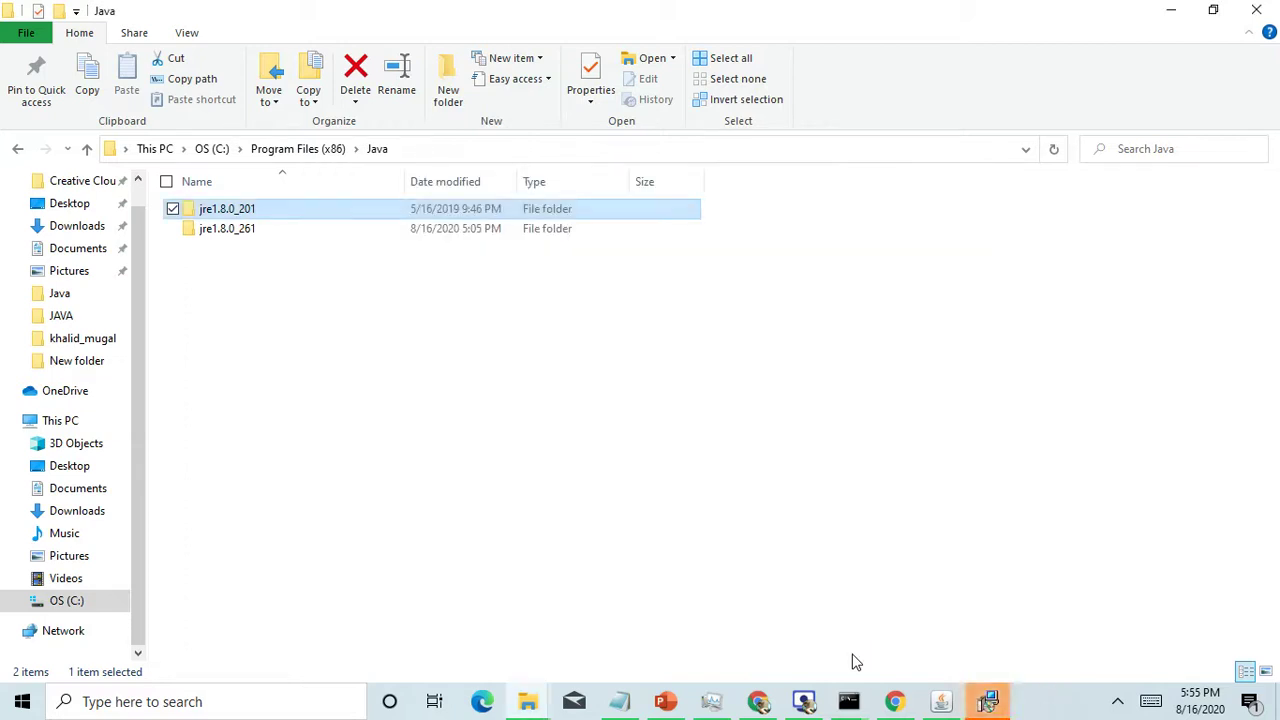
{"action": "left_click", "coordinate": [988, 701]}
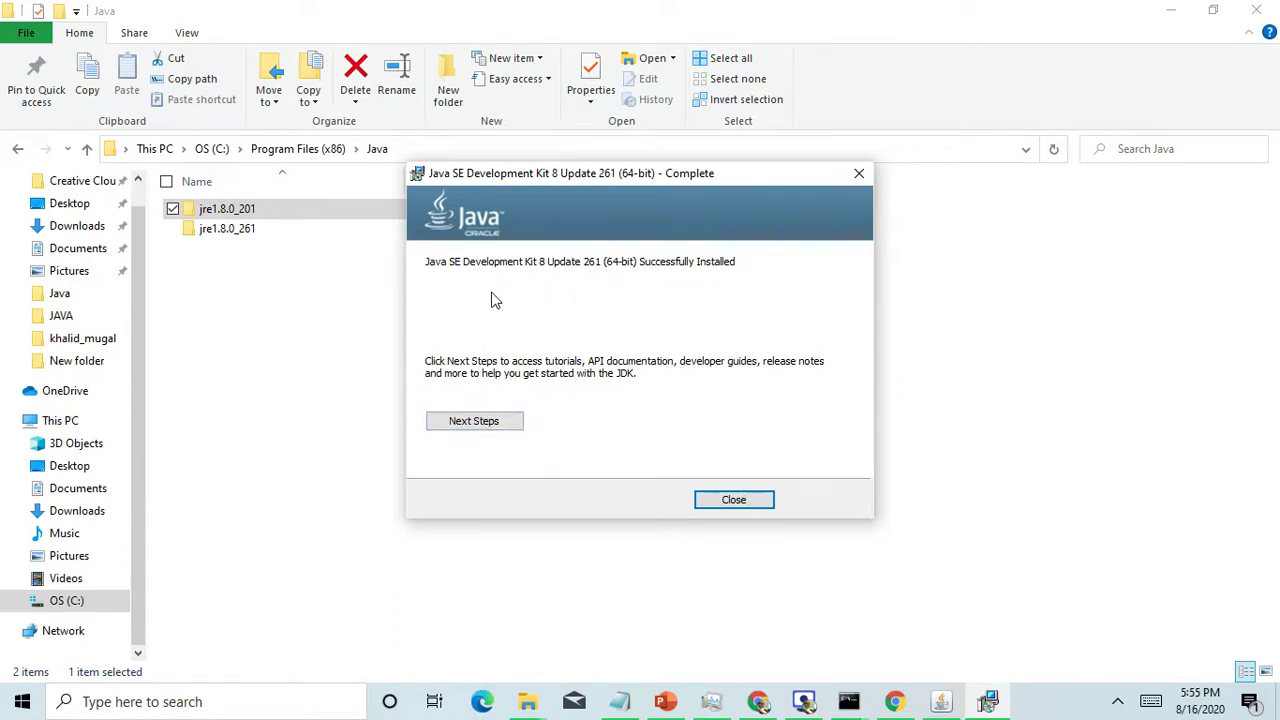
{"action": "left_click", "coordinate": [493, 423]}
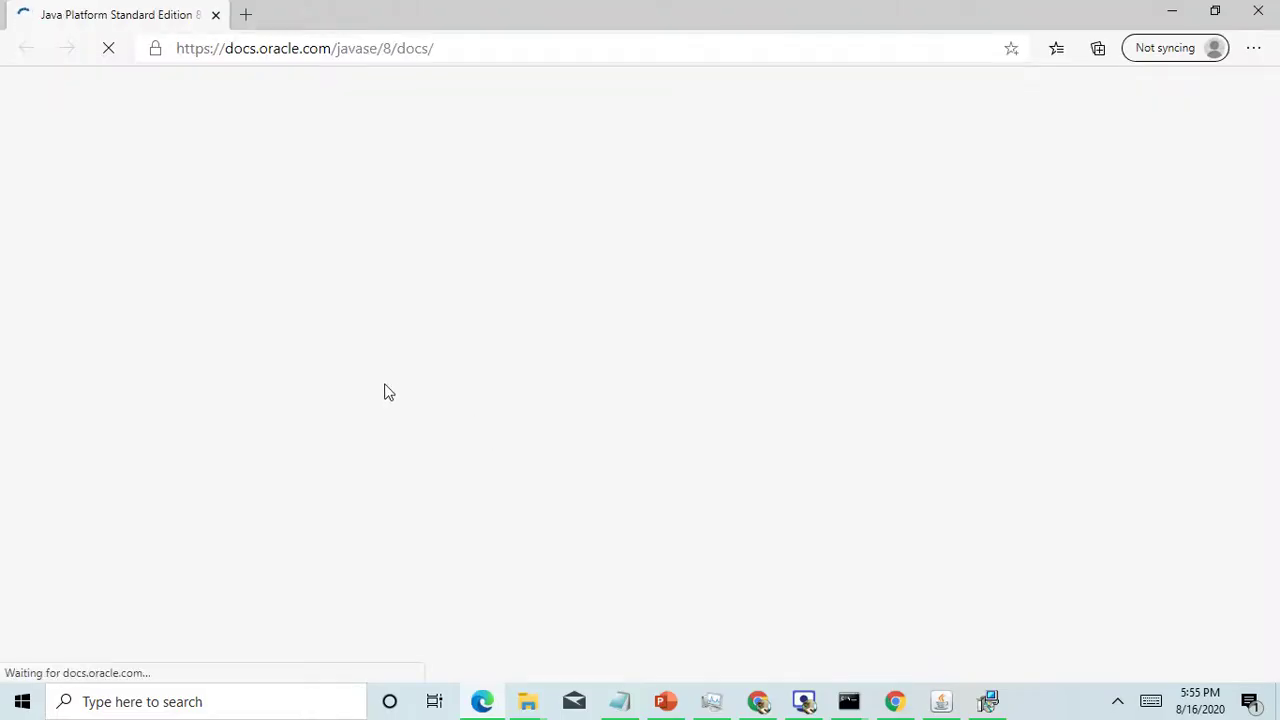
{"action": "left_click", "coordinate": [1175, 12]}
{"action": "left_click", "coordinate": [750, 500]}
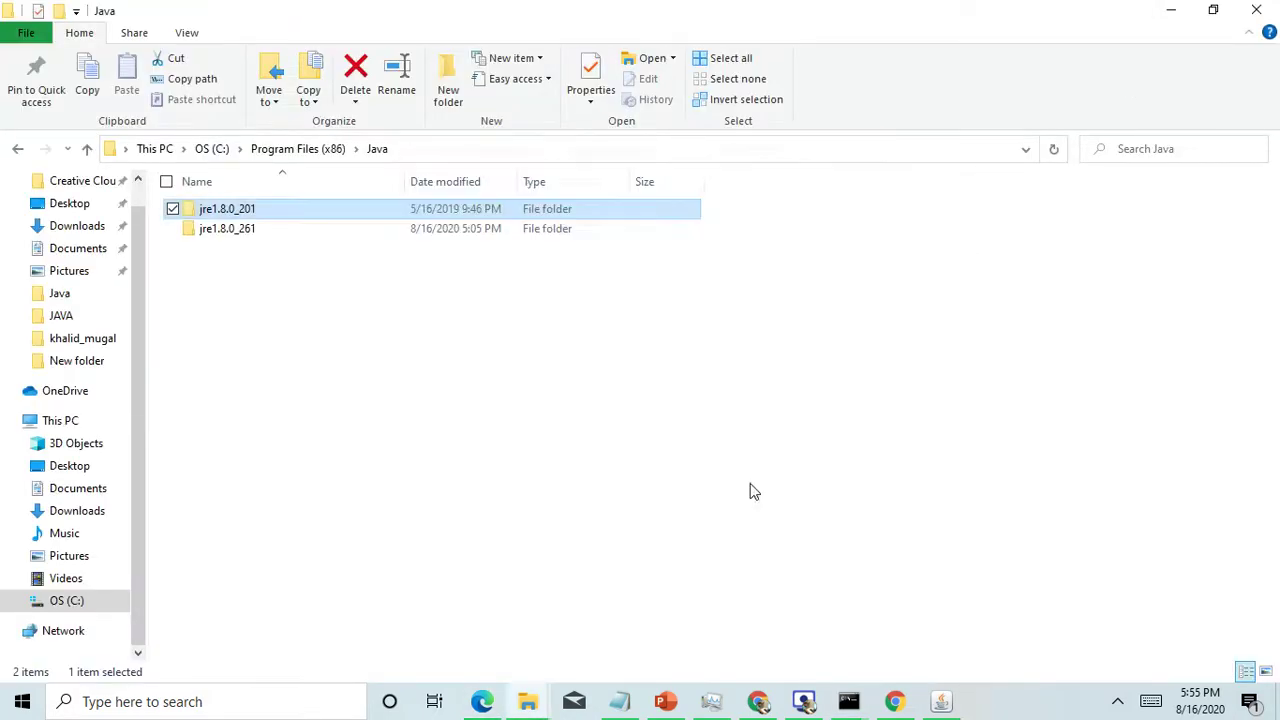
Step: Refresh the contents of the Java folder in Program Files (x86) and of its parent folder
{"action": "left_click", "coordinate": [626, 358]}
{"action": "right_click", "coordinate": [626, 358]}
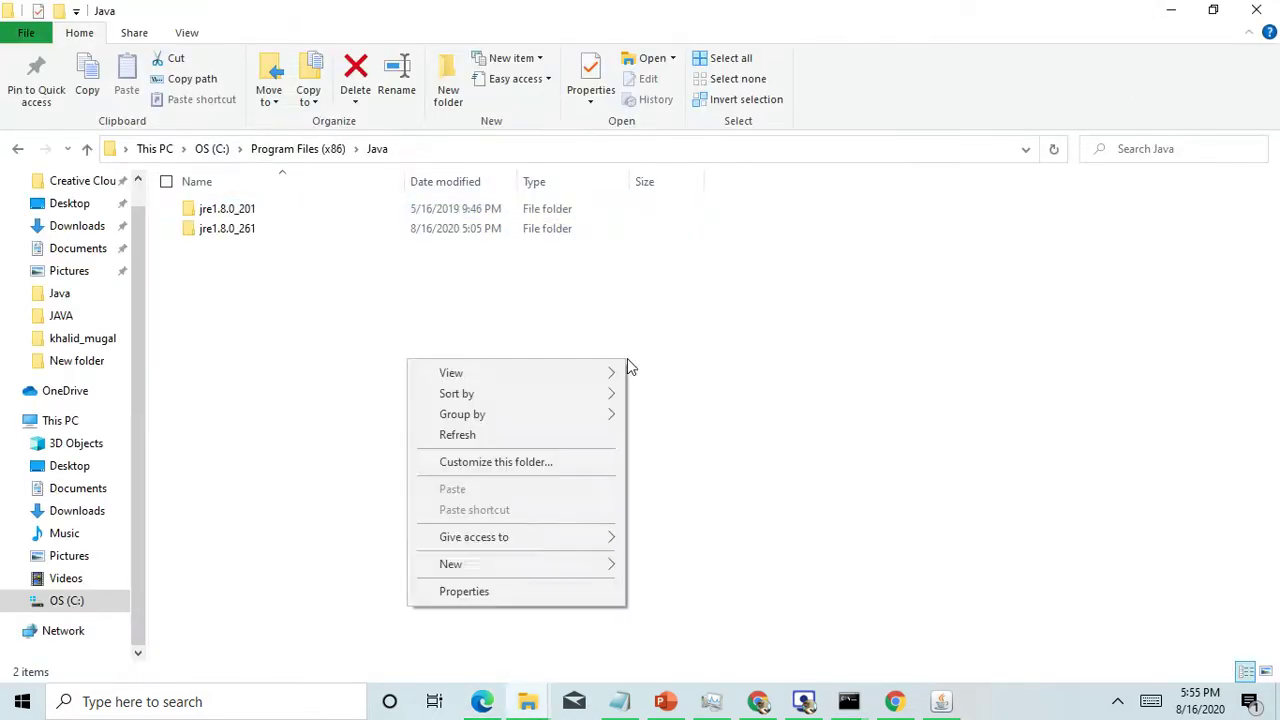
{"action": "left_click", "coordinate": [505, 437]}
{"action": "left_click", "coordinate": [303, 148]}
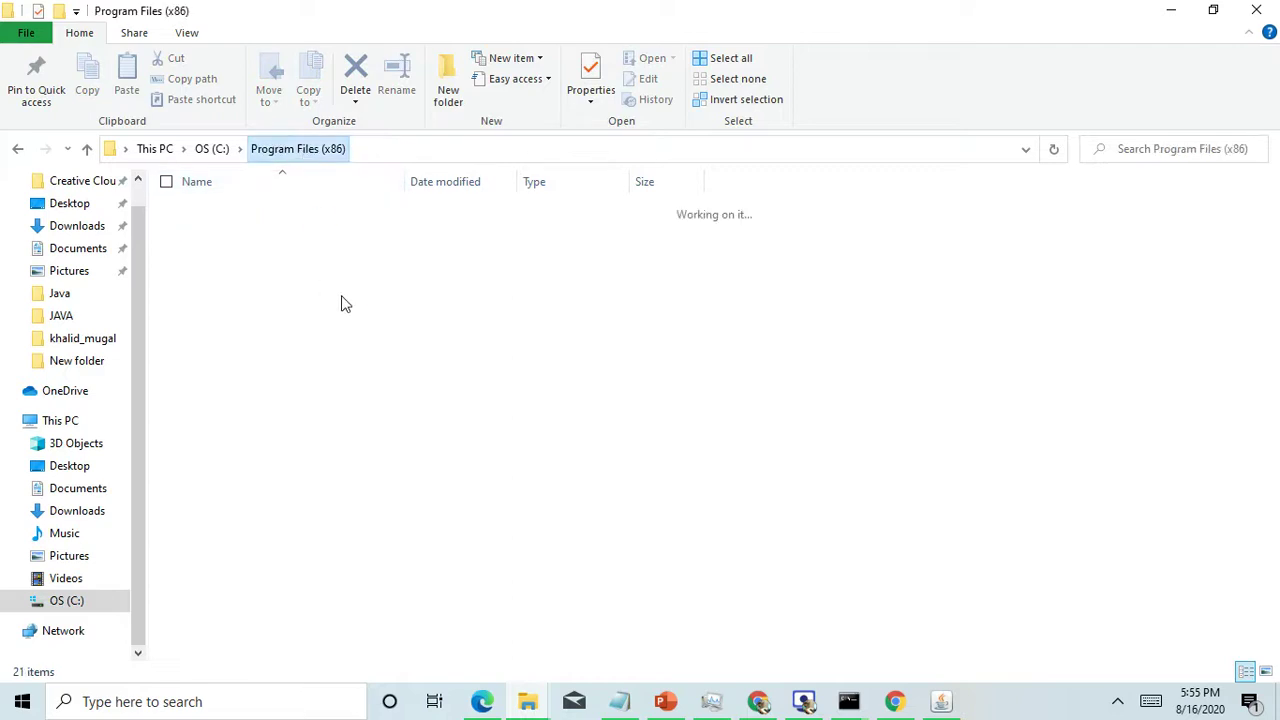
{"action": "right_click", "coordinate": [582, 266]}
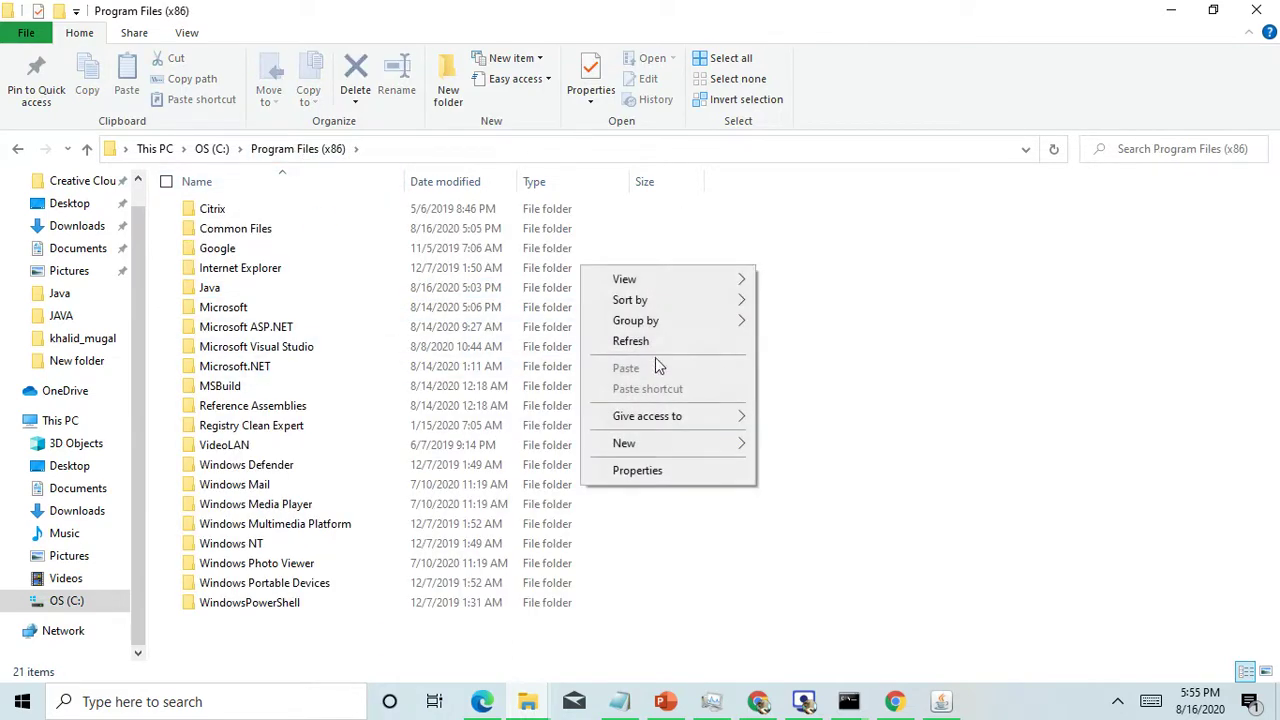
{"action": "left_click", "coordinate": [625, 342]}
Step: Go to C:\Program Files and open its Java folder to check the installed JDK and JRE folders
{"action": "left_click", "coordinate": [206, 147]}
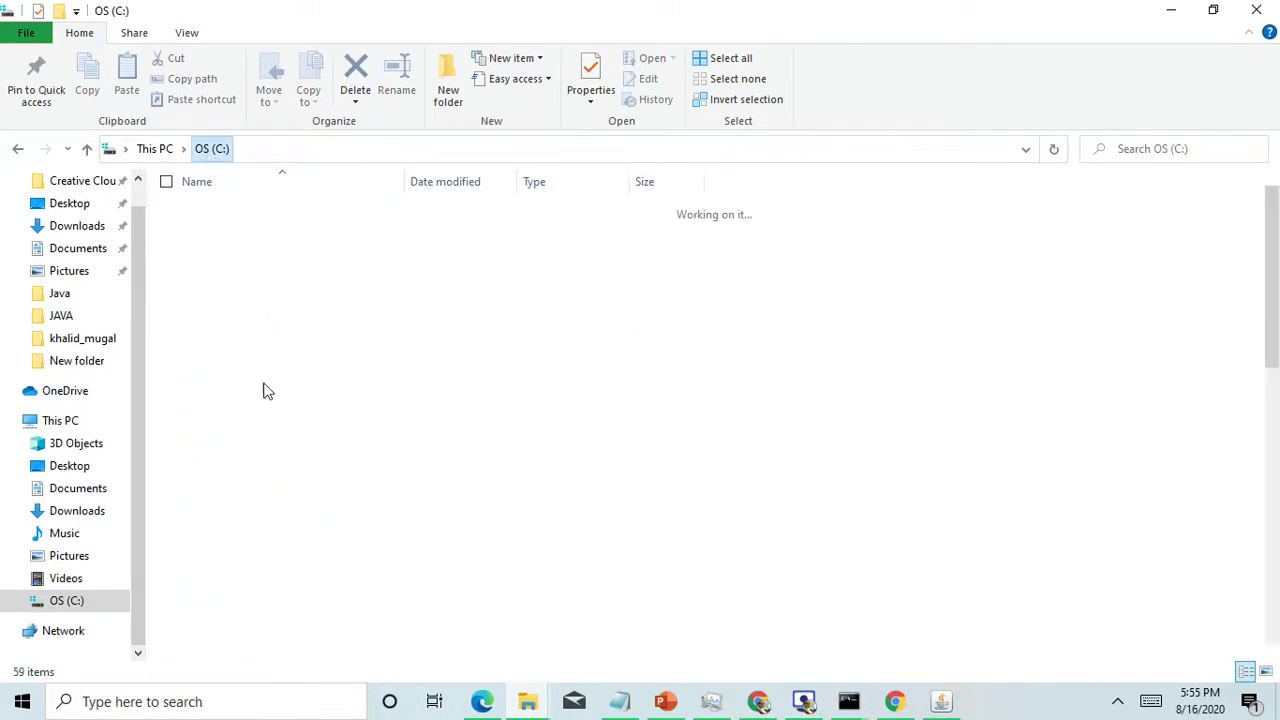
{"action": "double_click", "coordinate": [257, 635]}
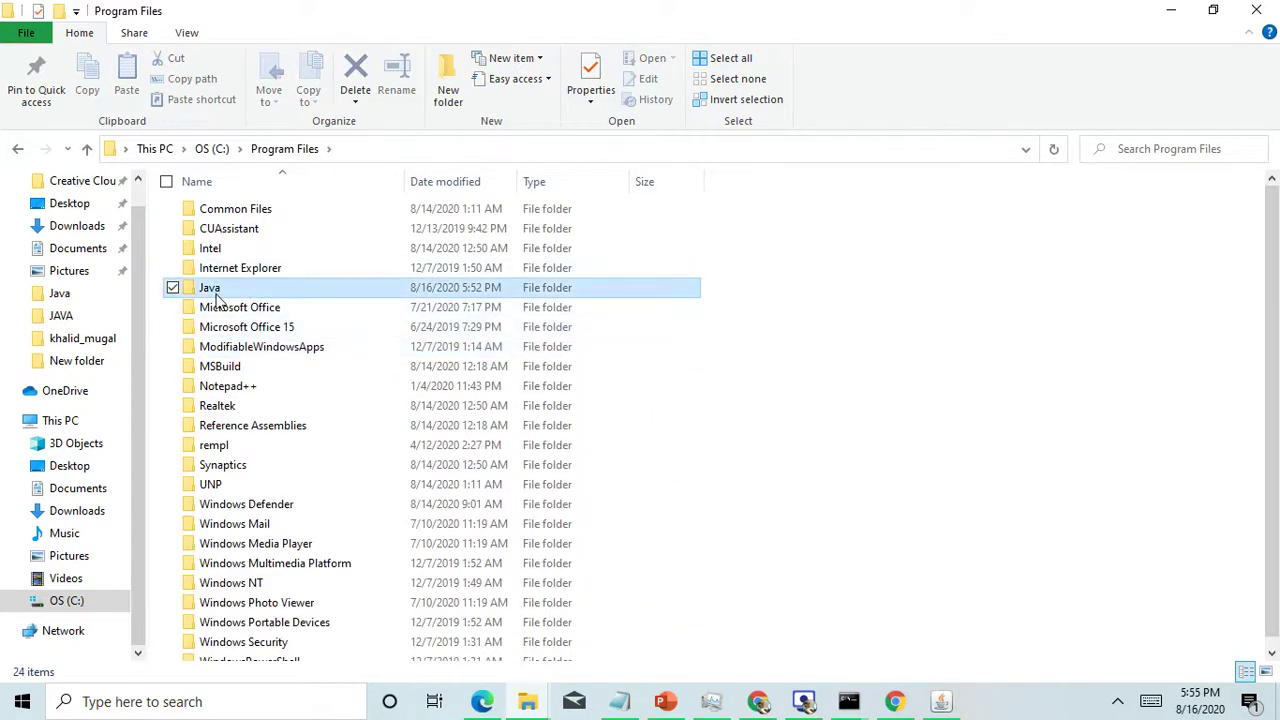
{"action": "double_click", "coordinate": [211, 288]}
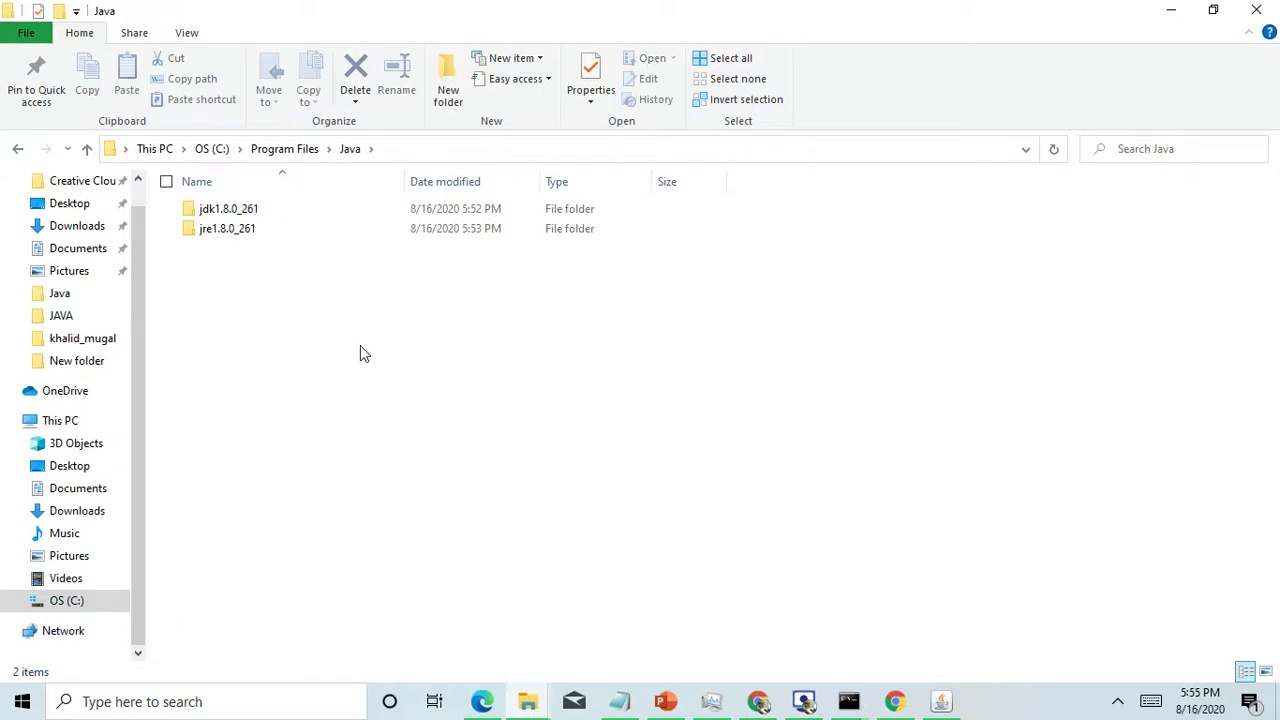
{"action": "left_click", "coordinate": [302, 152]}
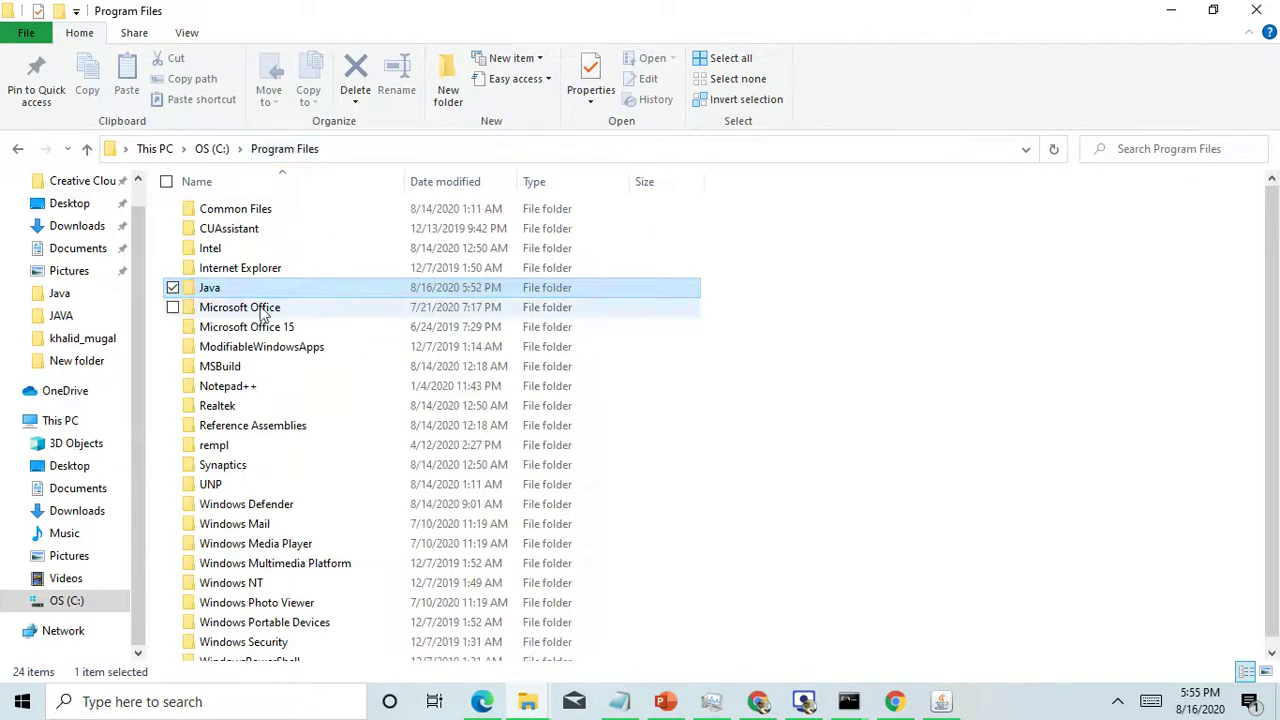
{"action": "key", "text": "Return"}
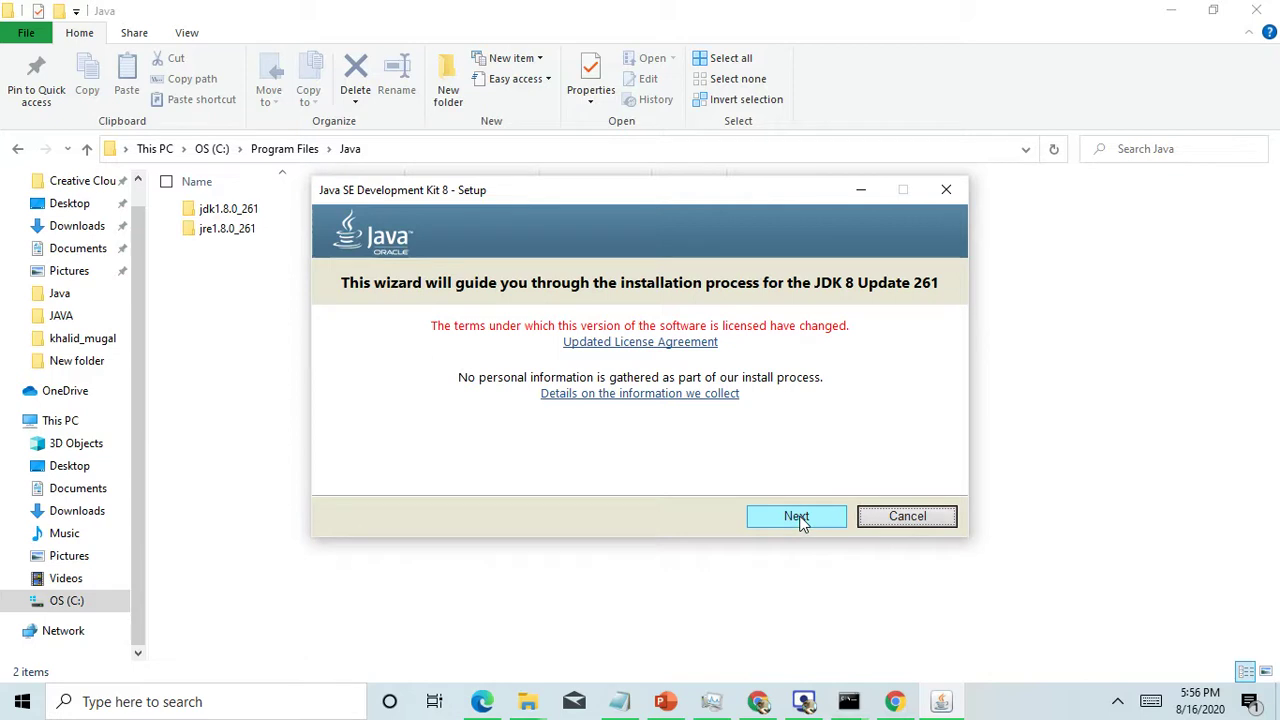
Step: Proceed through the JDK 8 Update 261 setup wizard, decline the reinstallation, and show the Java folder's full path
{"action": "left_click", "coordinate": [818, 520]}
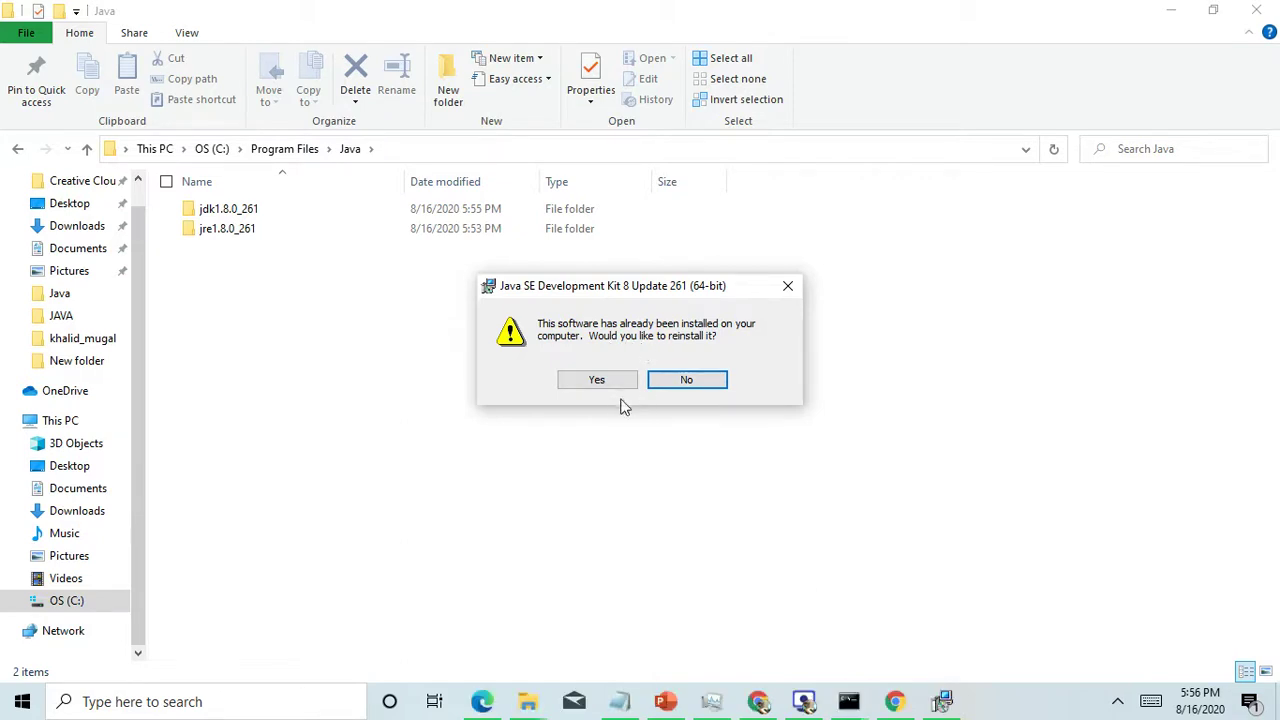
{"action": "left_click", "coordinate": [670, 386]}
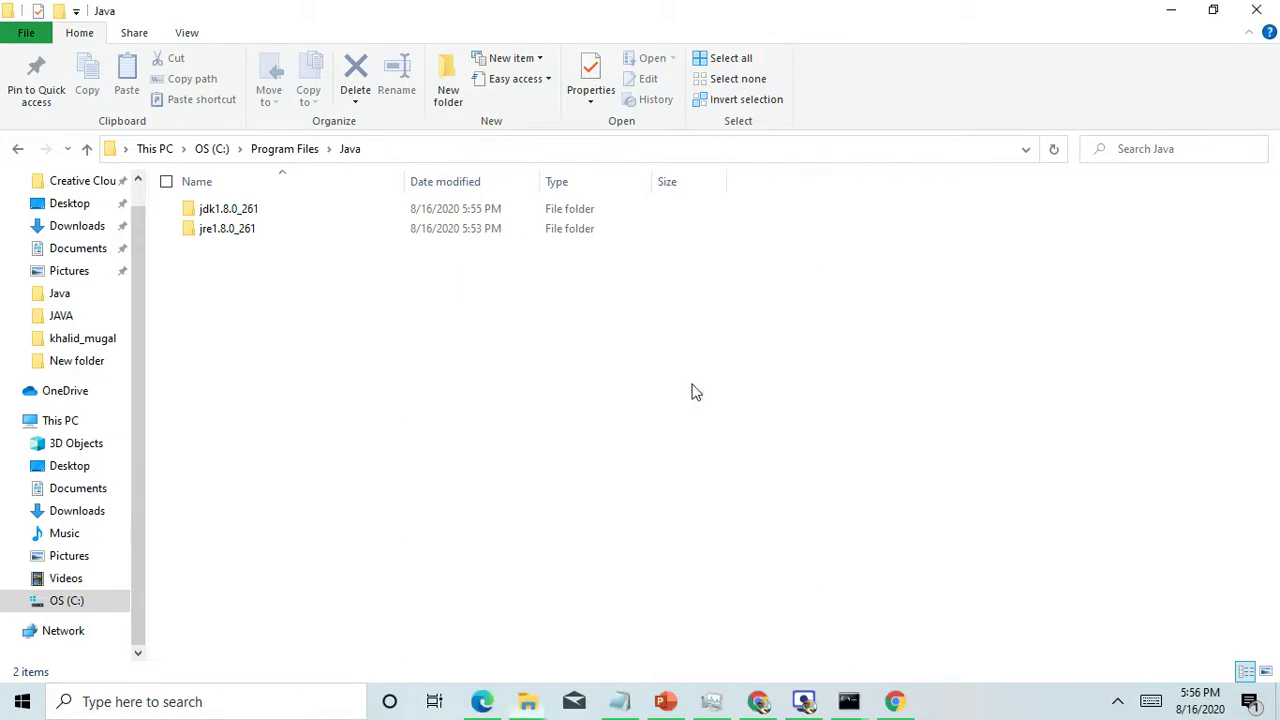
{"action": "left_click", "coordinate": [394, 150]}
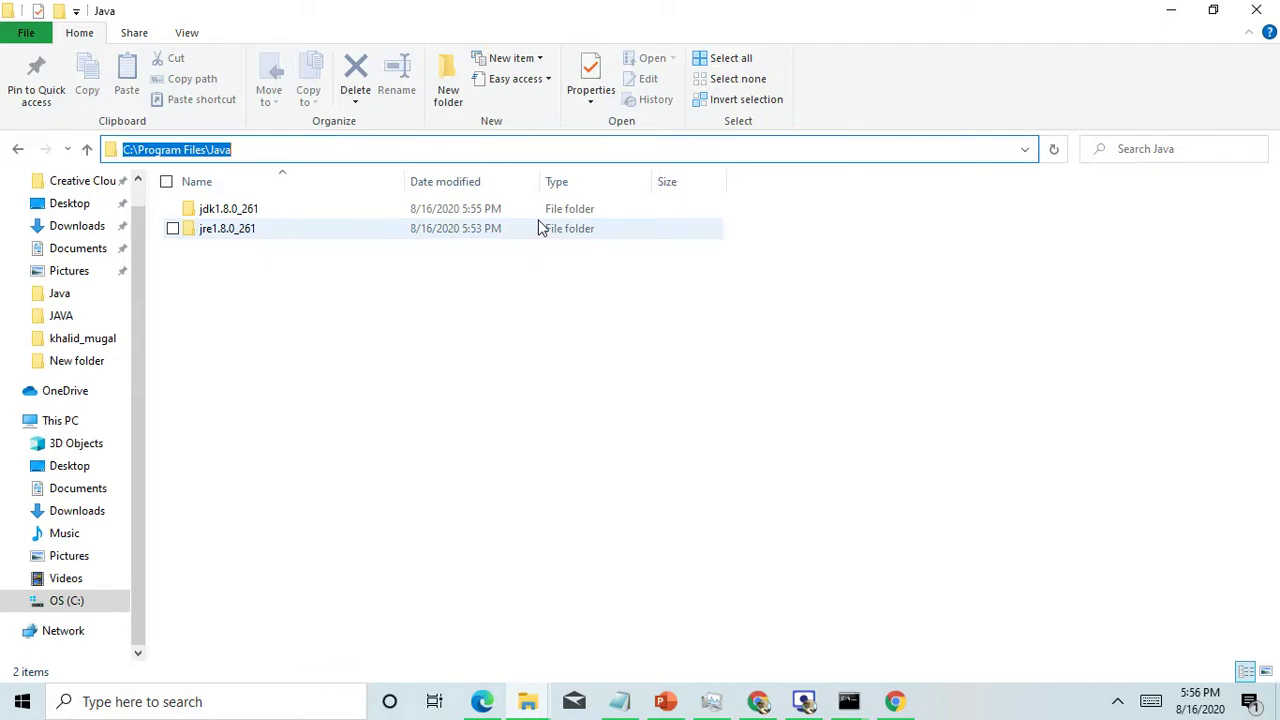
Step: Switch to the Command Prompt at C:\Sudhal_Tutorial and try to check the compiler version with javac -vesrion
{"action": "left_click", "coordinate": [848, 701]}
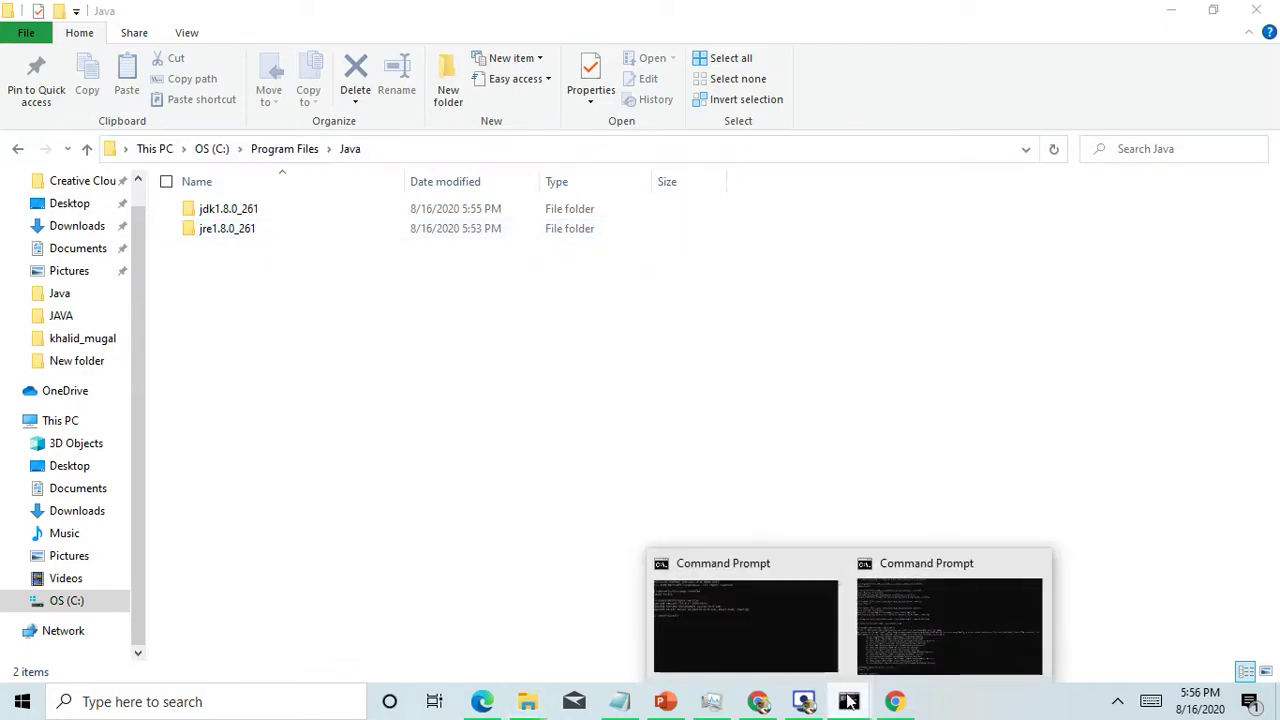
{"action": "left_click", "coordinate": [918, 638]}
{"action": "type", "text": "j"}
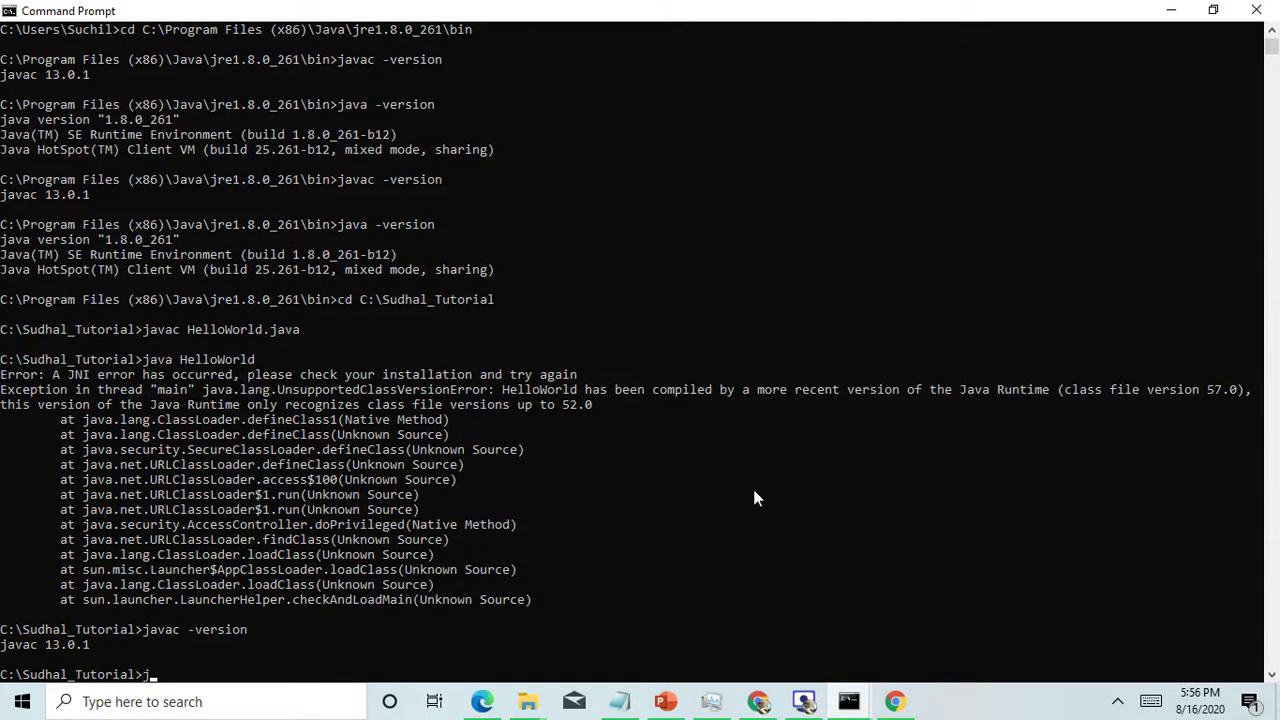
{"action": "type", "text": "avac -vesrion"}
{"action": "key", "text": "Return"}
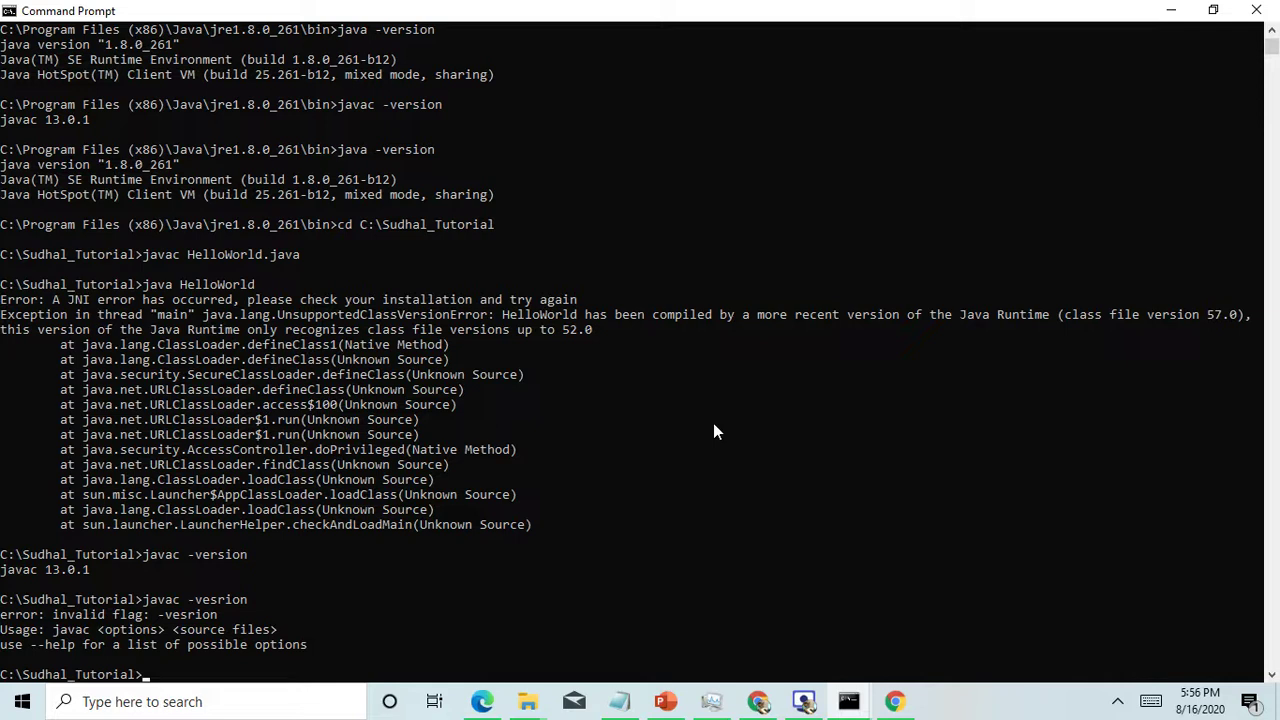
Step: Run java -version to check the runtime version and compare it with the earlier version output
{"action": "type", "text": "ava -version"}
{"action": "key", "text": "Return"}
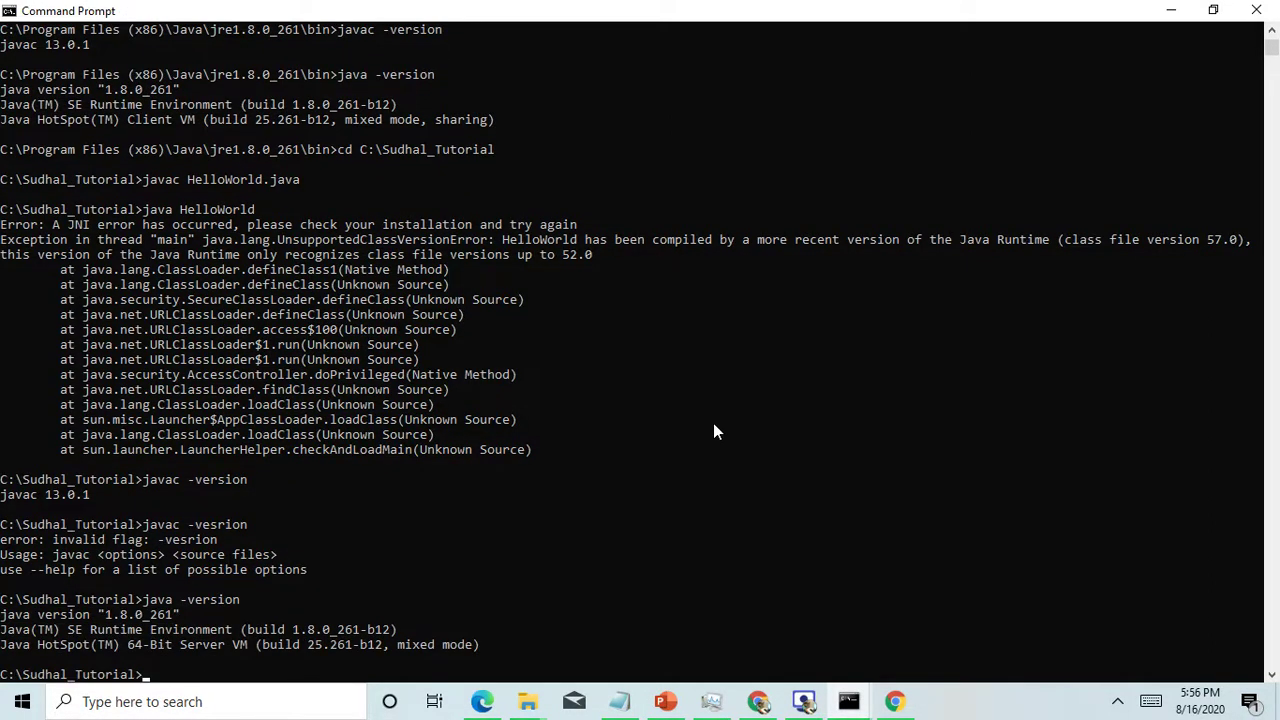
{"action": "scroll", "coordinate": [680, 427], "scroll_direction": "up", "scroll_amount": 7}
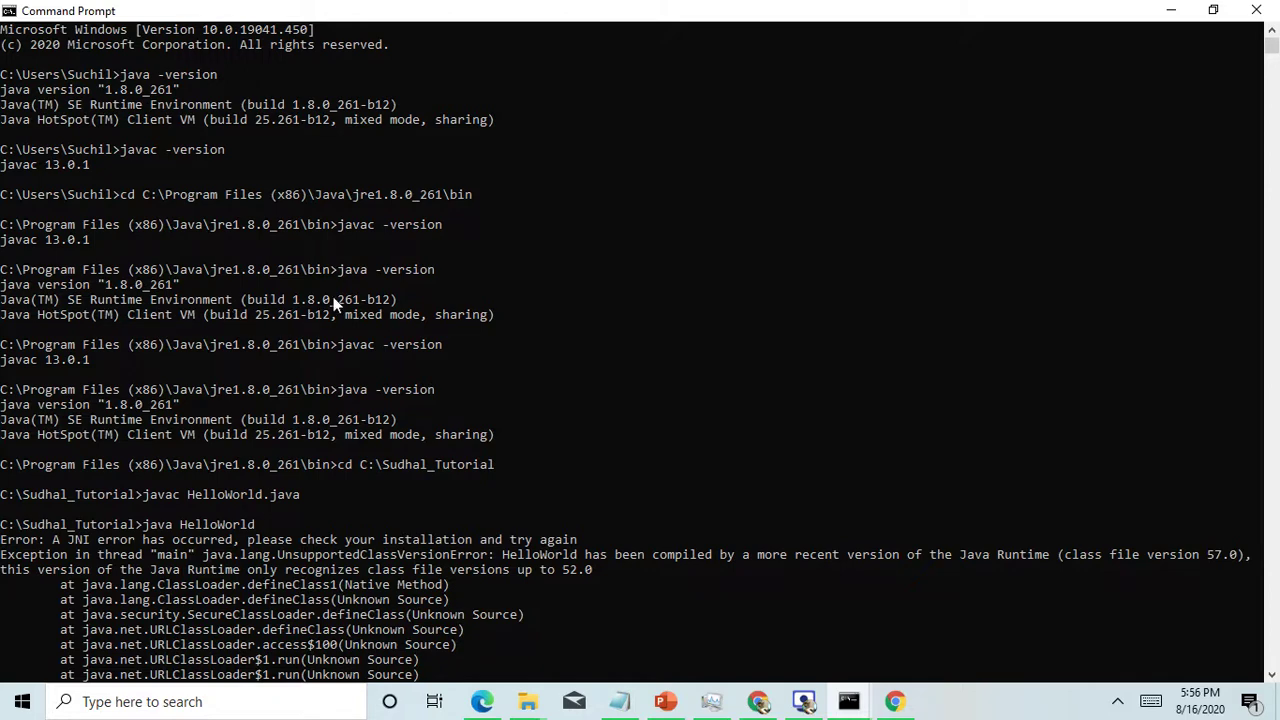
{"action": "scroll", "coordinate": [155, 303], "scroll_direction": "down", "scroll_amount": 13}
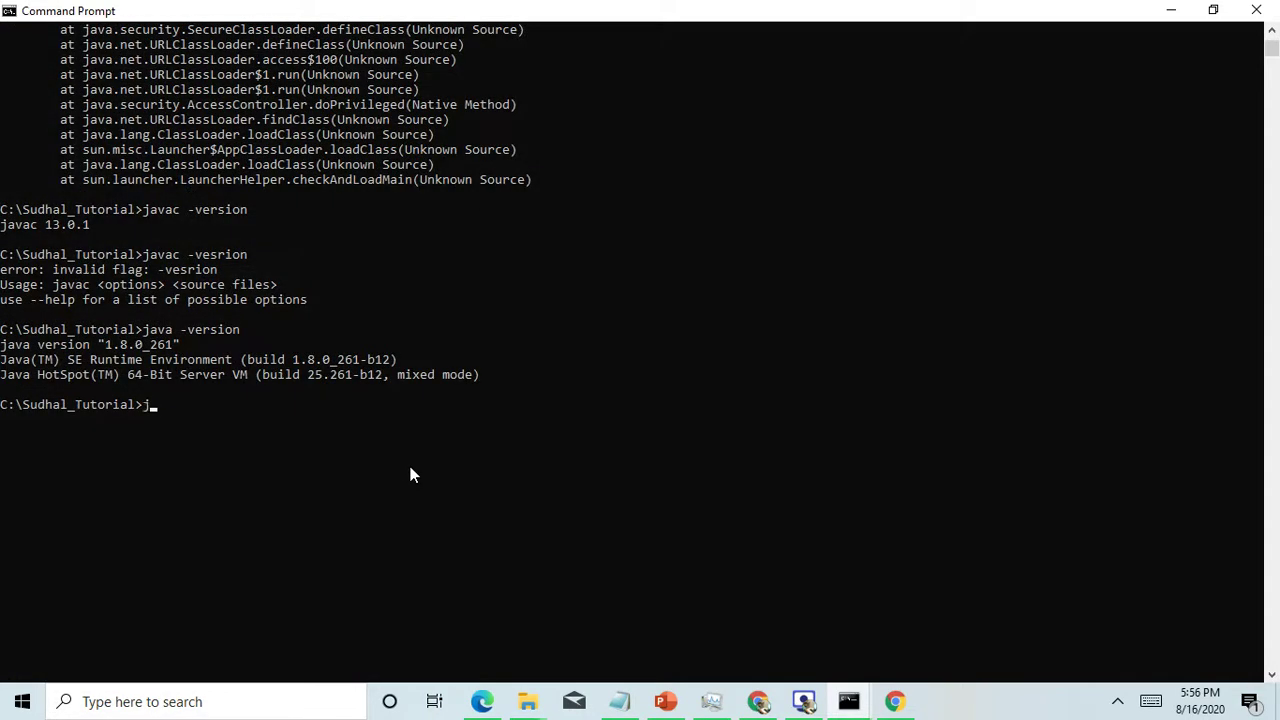
Step: Check the compiler version again with javac -version and minimize the Command Prompt
{"action": "type", "text": "avac -version"}
{"action": "key", "text": "Return"}
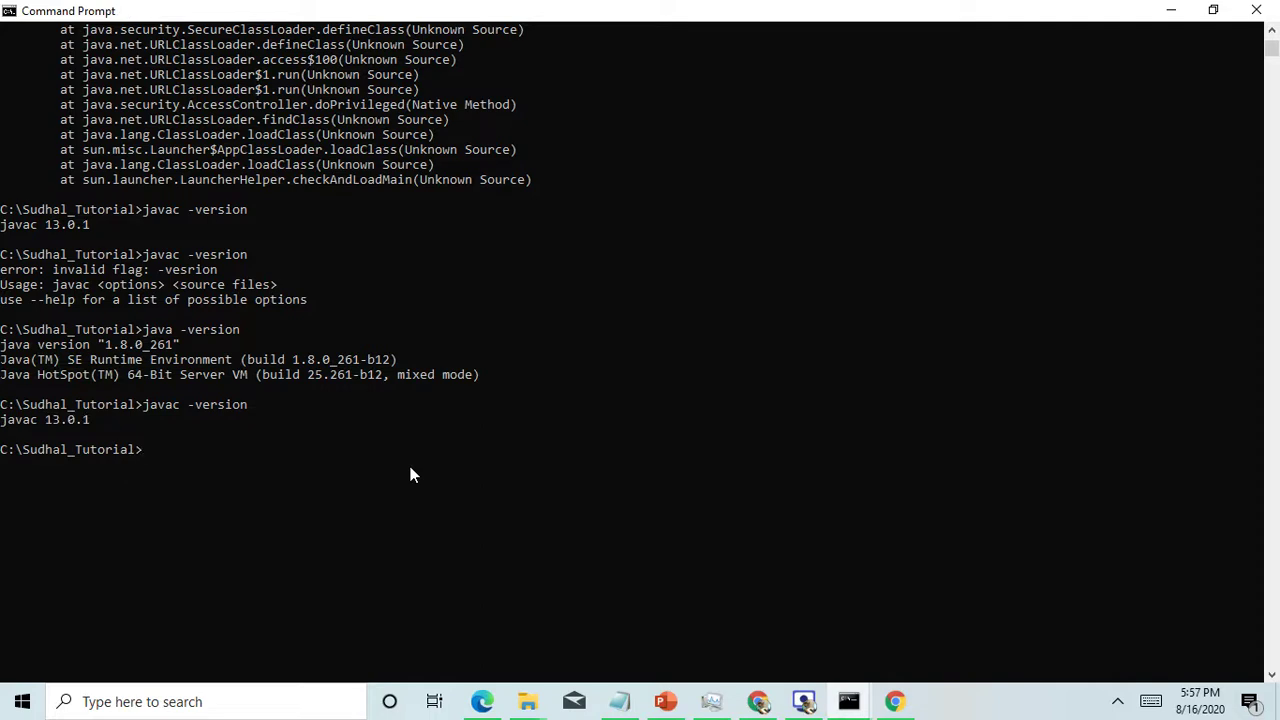
{"action": "left_click", "coordinate": [1185, 8]}
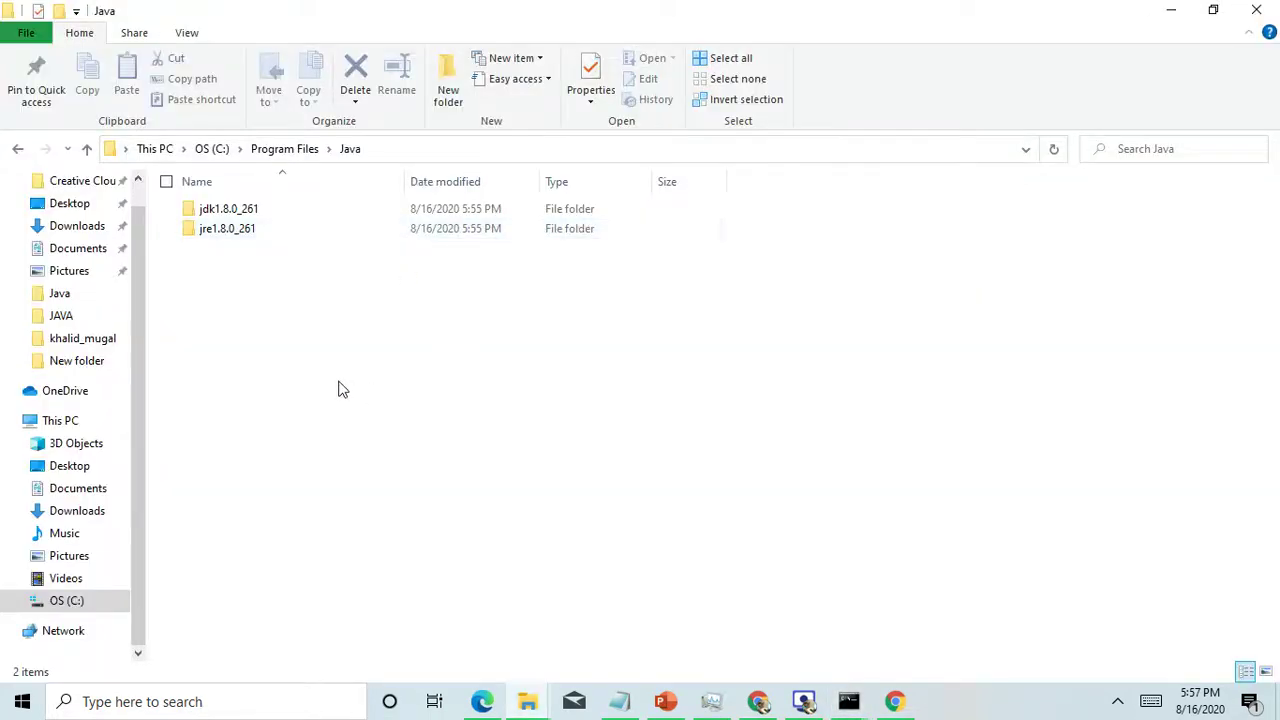
Step: Open the bin folder of jdk1.8.0_261 and copy its path, C:\Program Files\Java\jdk1.8.0_261\bin
{"action": "left_click", "coordinate": [231, 214]}
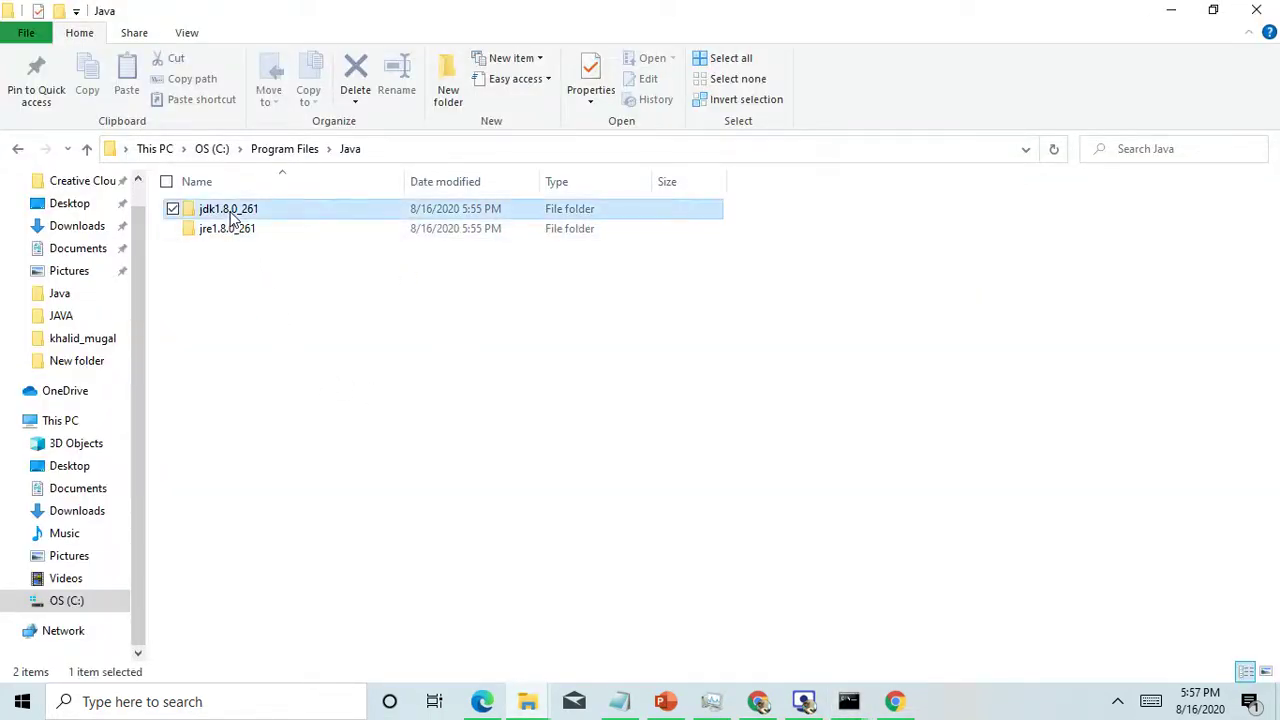
{"action": "double_click", "coordinate": [231, 214]}
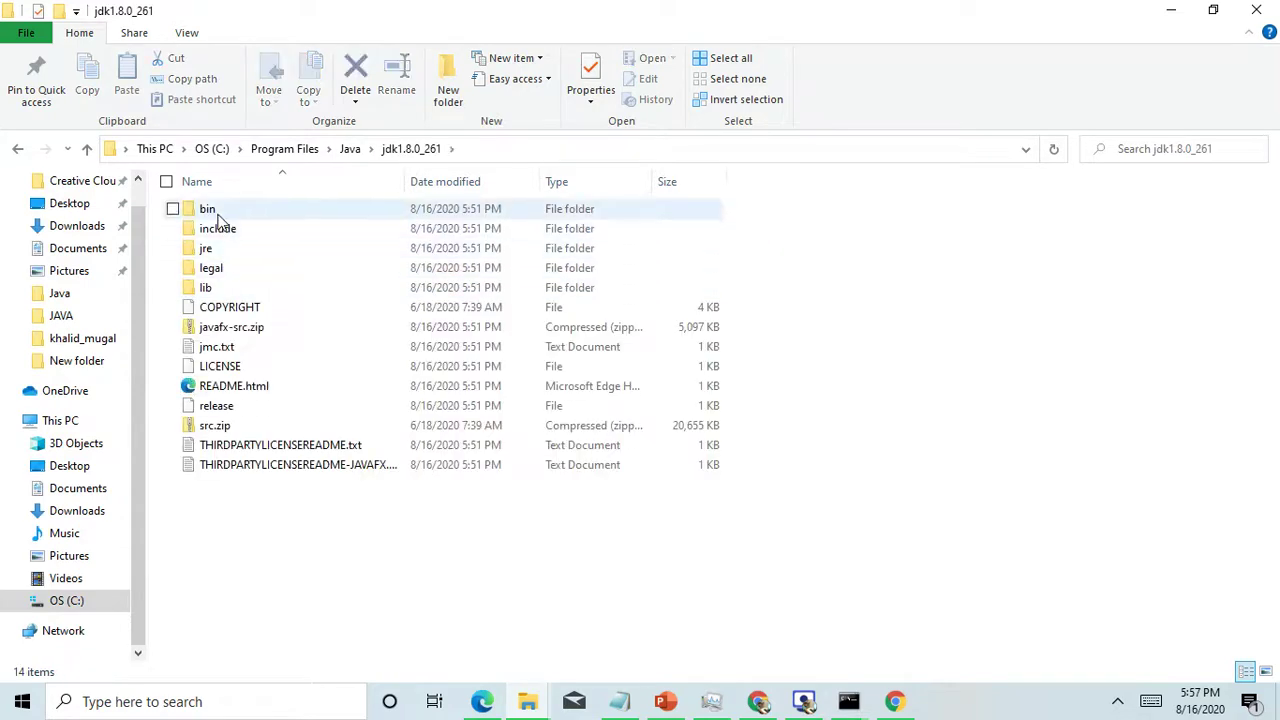
{"action": "double_click", "coordinate": [210, 210]}
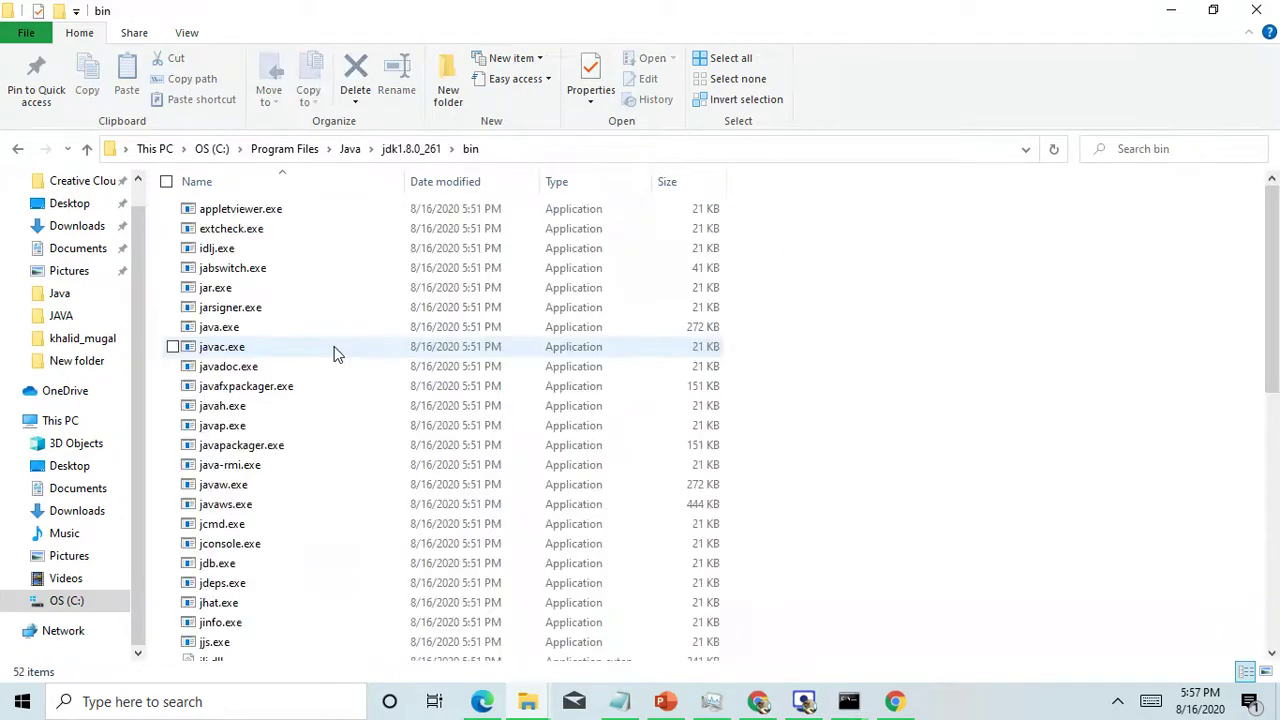
{"action": "left_click", "coordinate": [567, 150]}
{"action": "key", "text": "ctrl+c"}
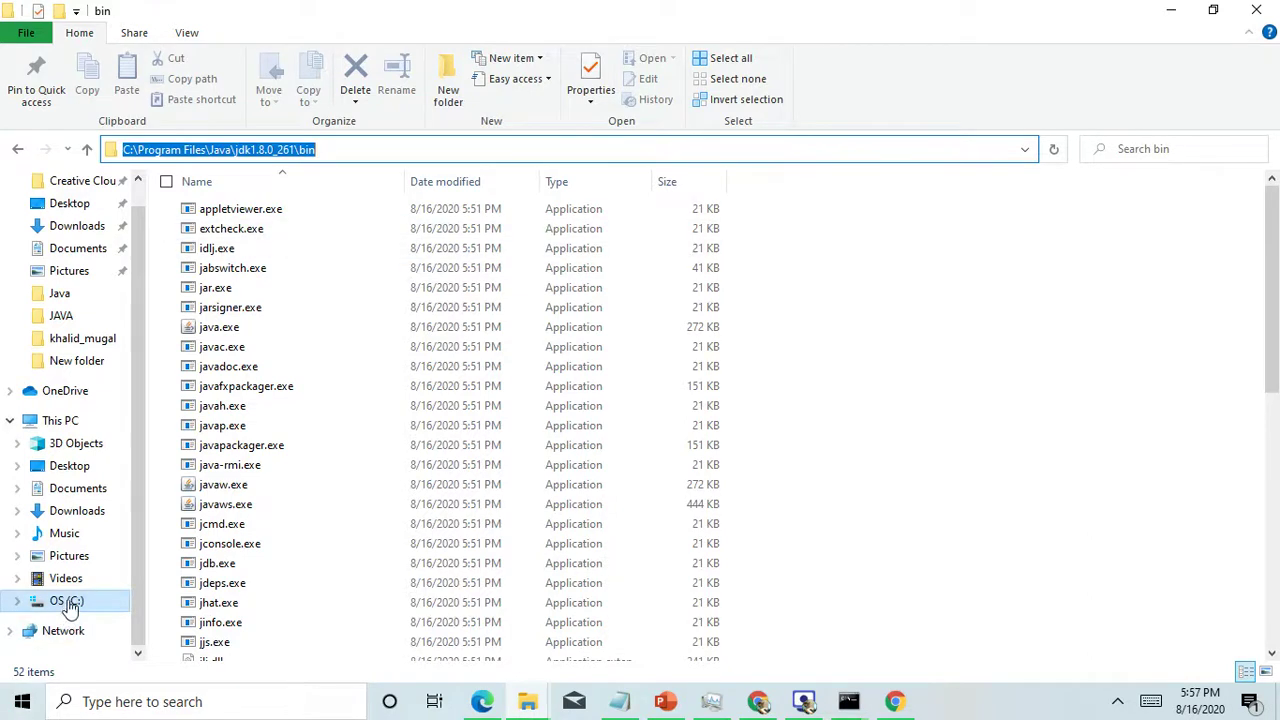
Step: Open the computer's environment variables through the advanced system settings and open the system Path variable for editing
{"action": "right_click", "coordinate": [60, 424]}
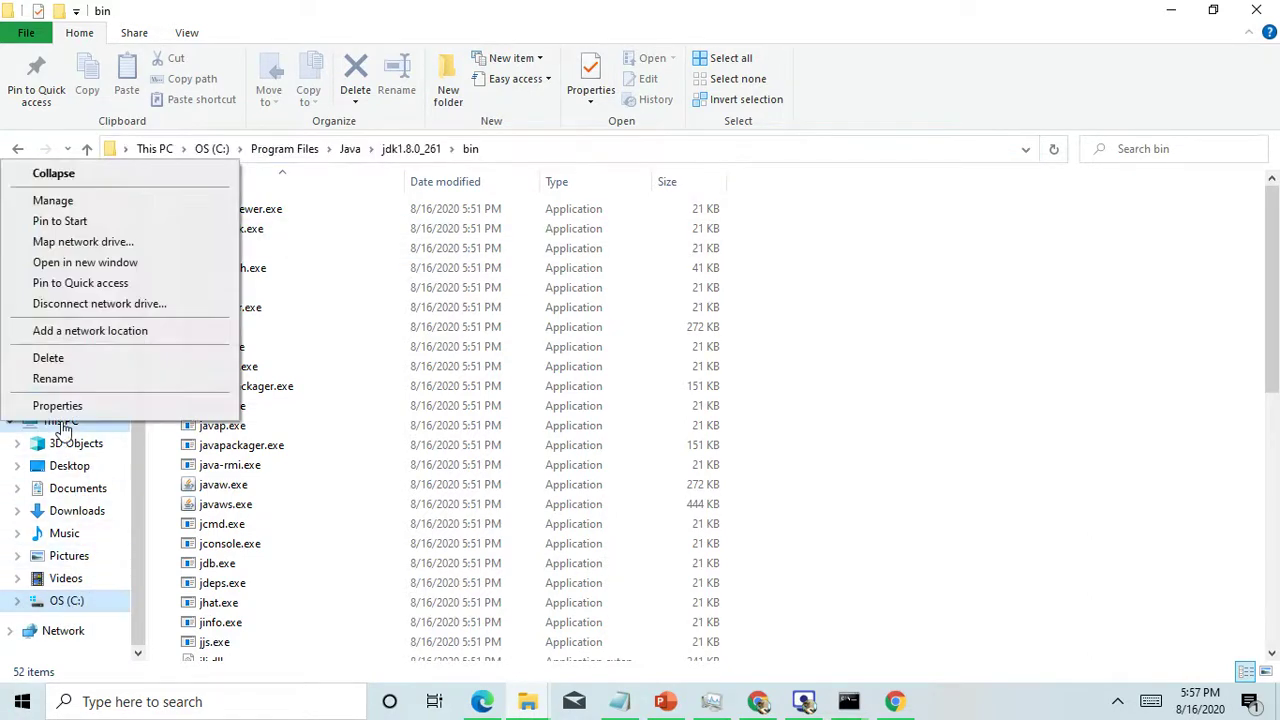
{"action": "left_click", "coordinate": [70, 409]}
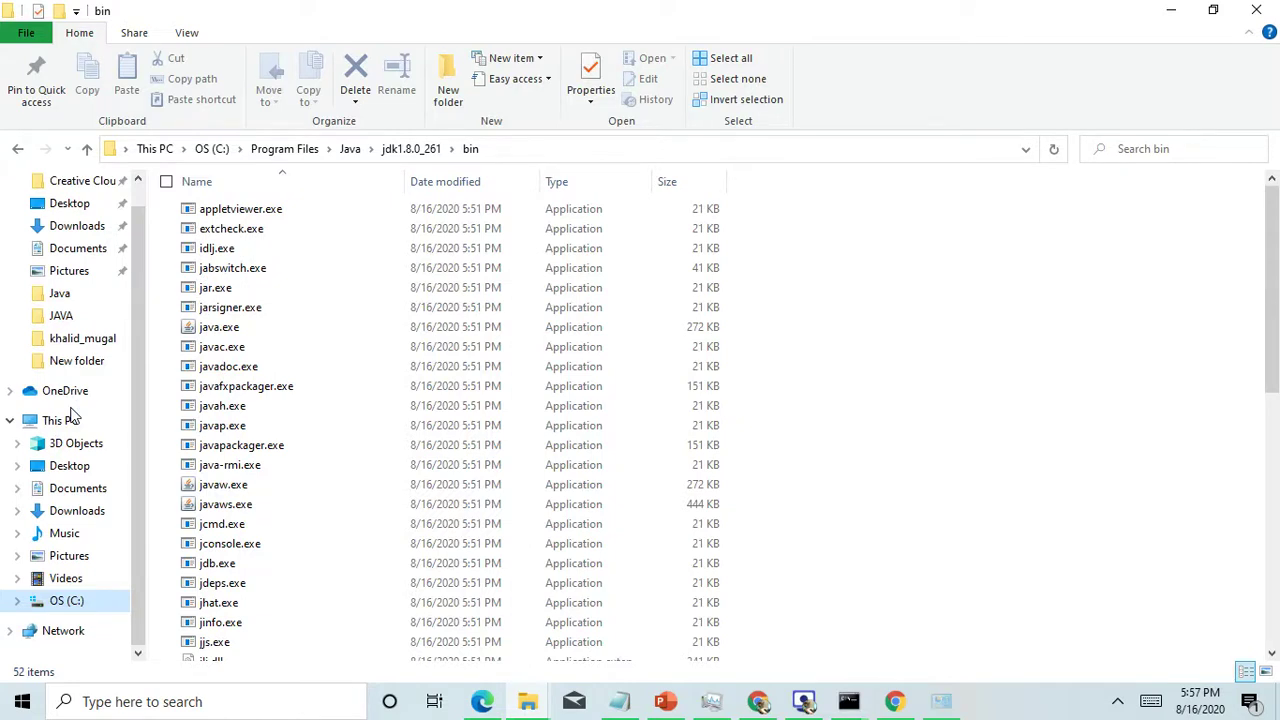
{"action": "left_click", "coordinate": [150, 284]}
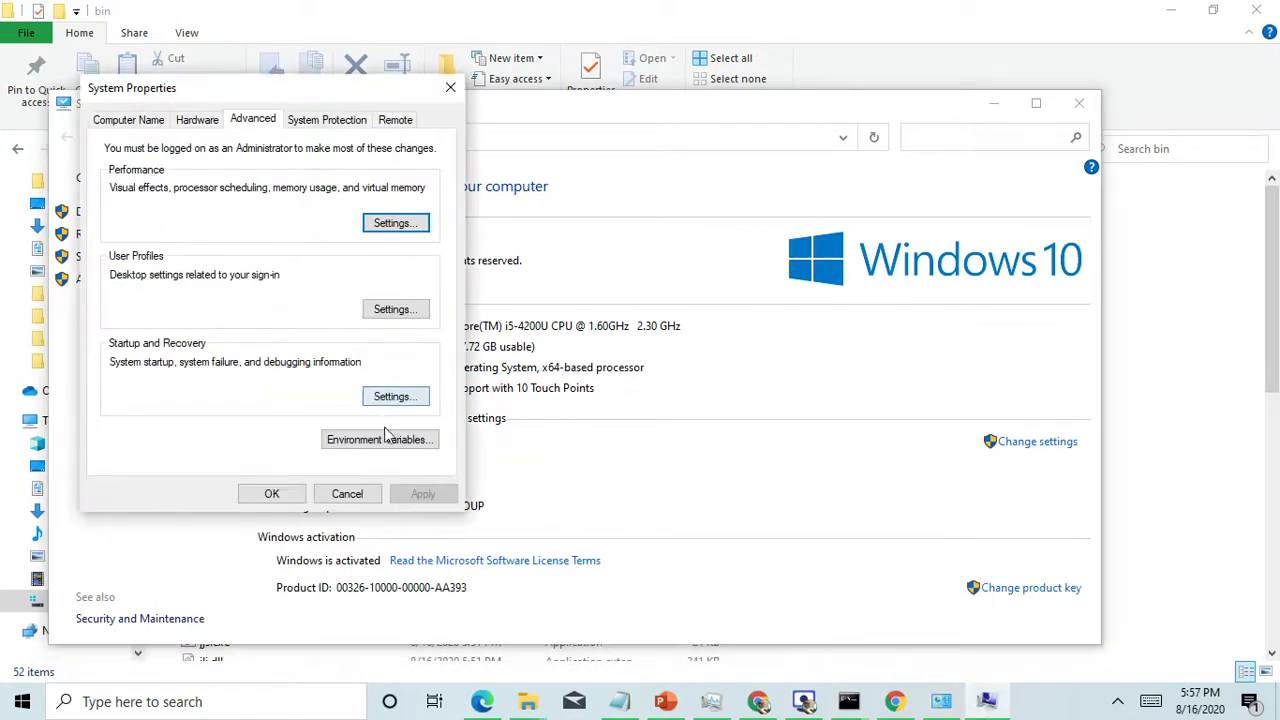
{"action": "left_click", "coordinate": [397, 443]}
{"action": "scroll", "coordinate": [523, 443], "scroll_direction": "down", "scroll_amount": 3}
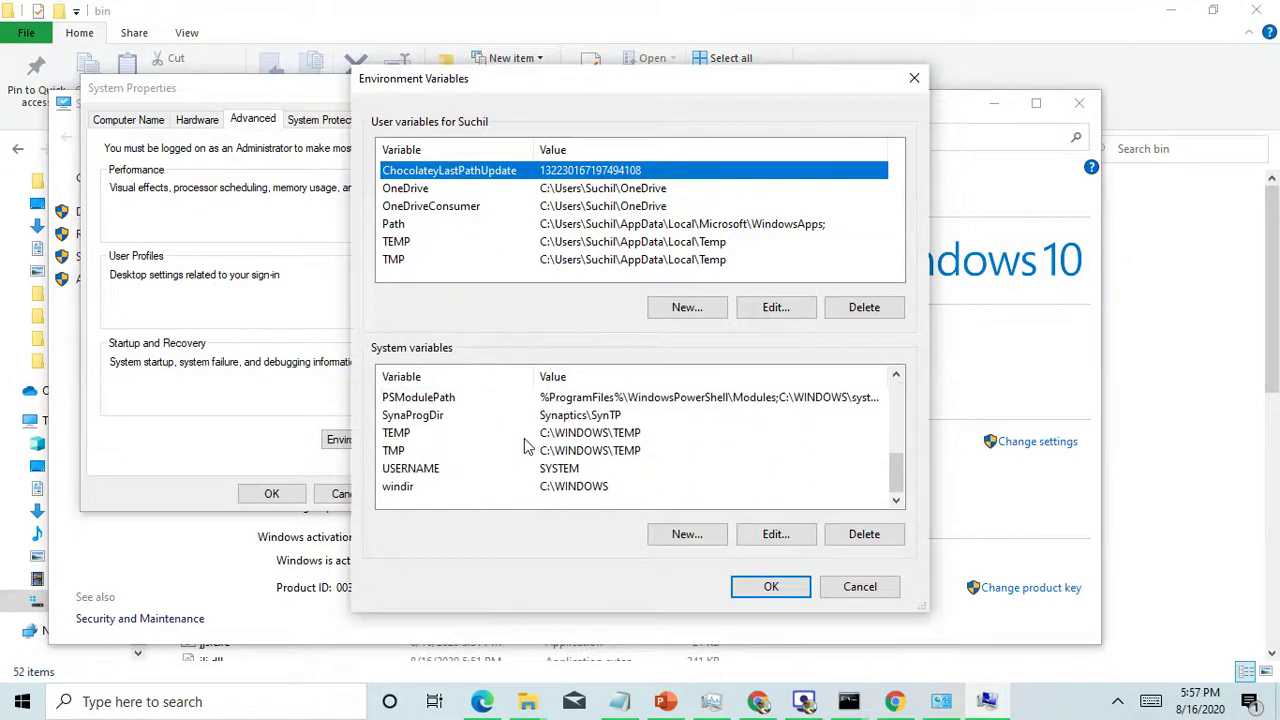
{"action": "scroll", "coordinate": [507, 455], "scroll_direction": "up", "scroll_amount": 2}
{"action": "double_click", "coordinate": [588, 399]}
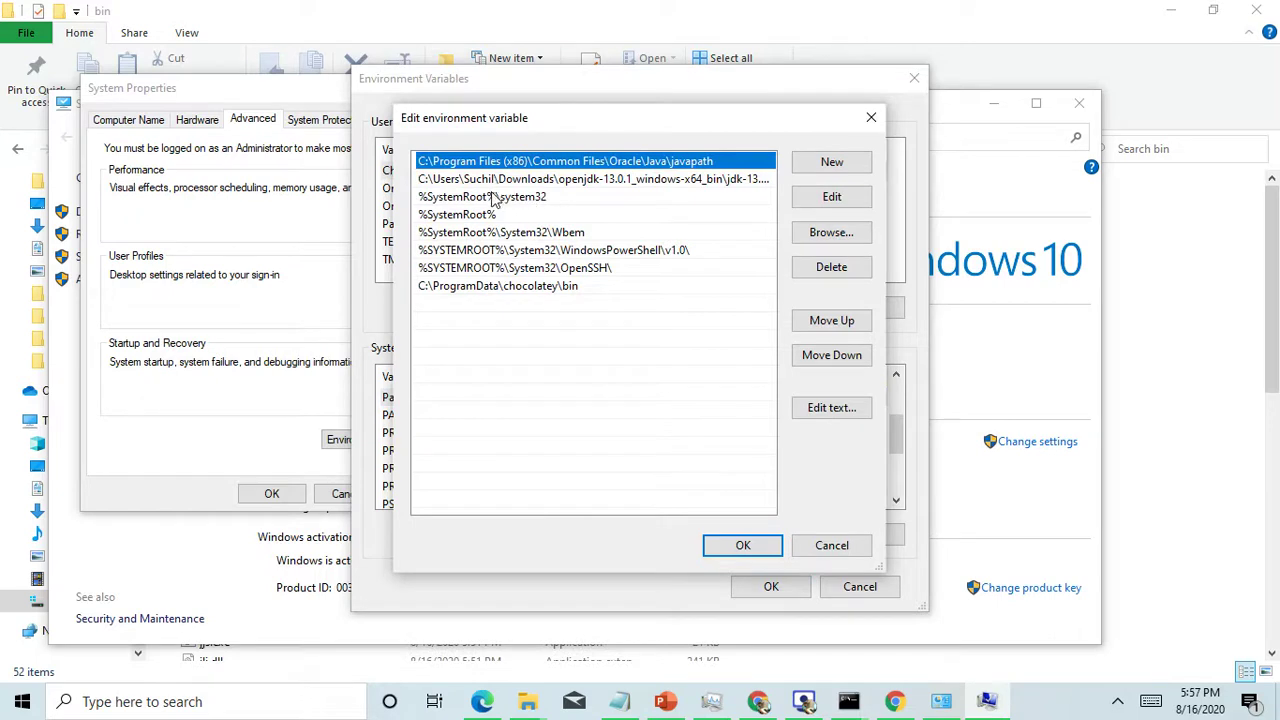
Step: Inspect the openjdk-13.0.1 entry and add C:\Program Files\Java\jdk1.8.0_261\bin as a new entry in the Path variable
{"action": "double_click", "coordinate": [638, 178]}
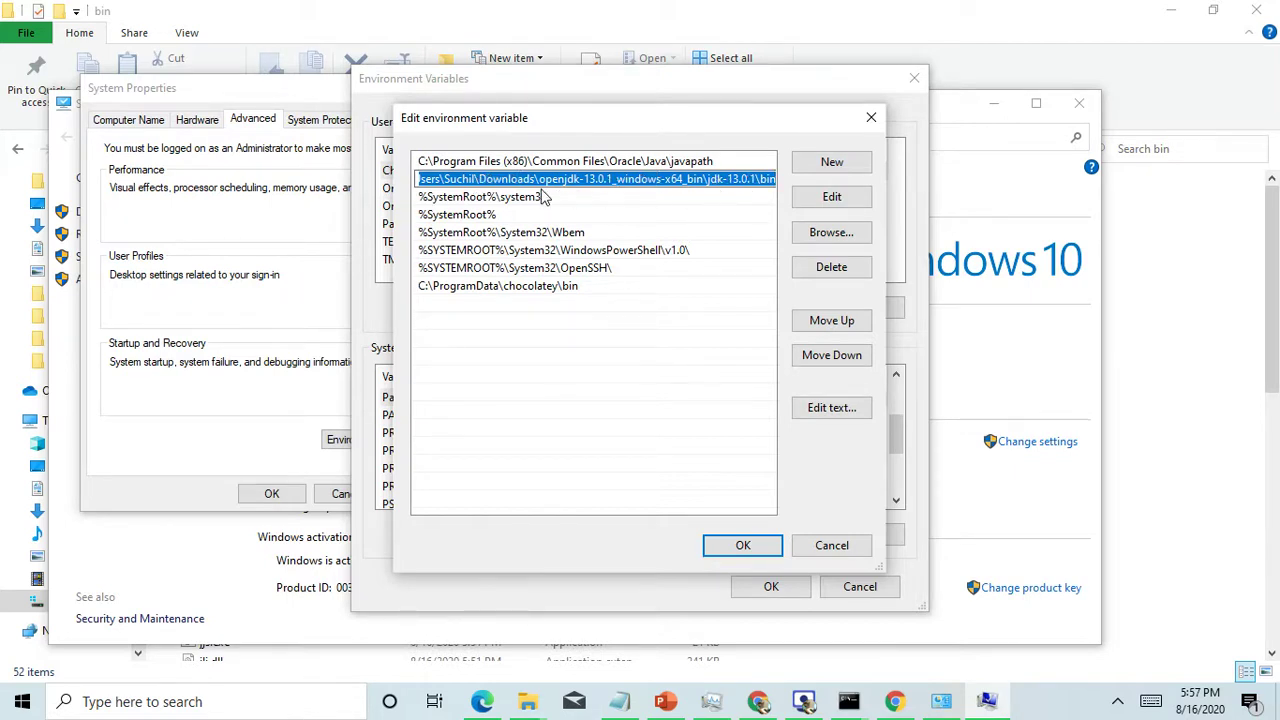
{"action": "left_click", "coordinate": [830, 164]}
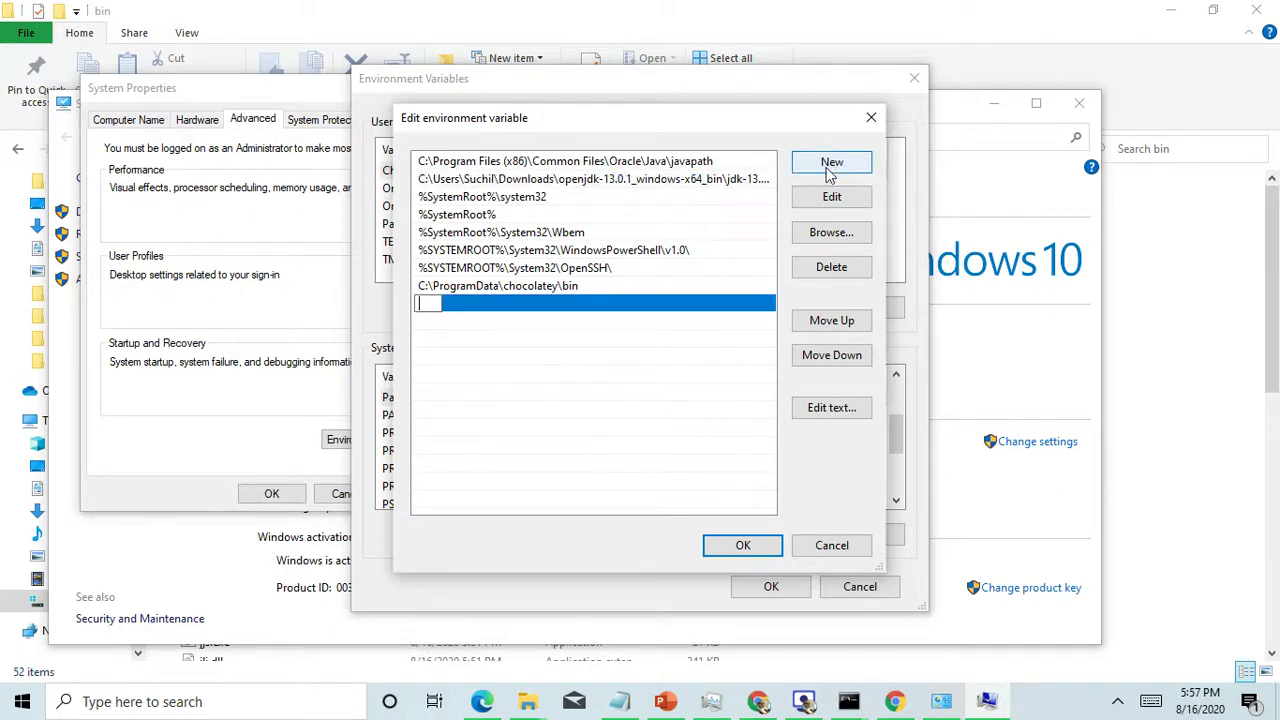
{"action": "key", "text": "ctrl+v"}
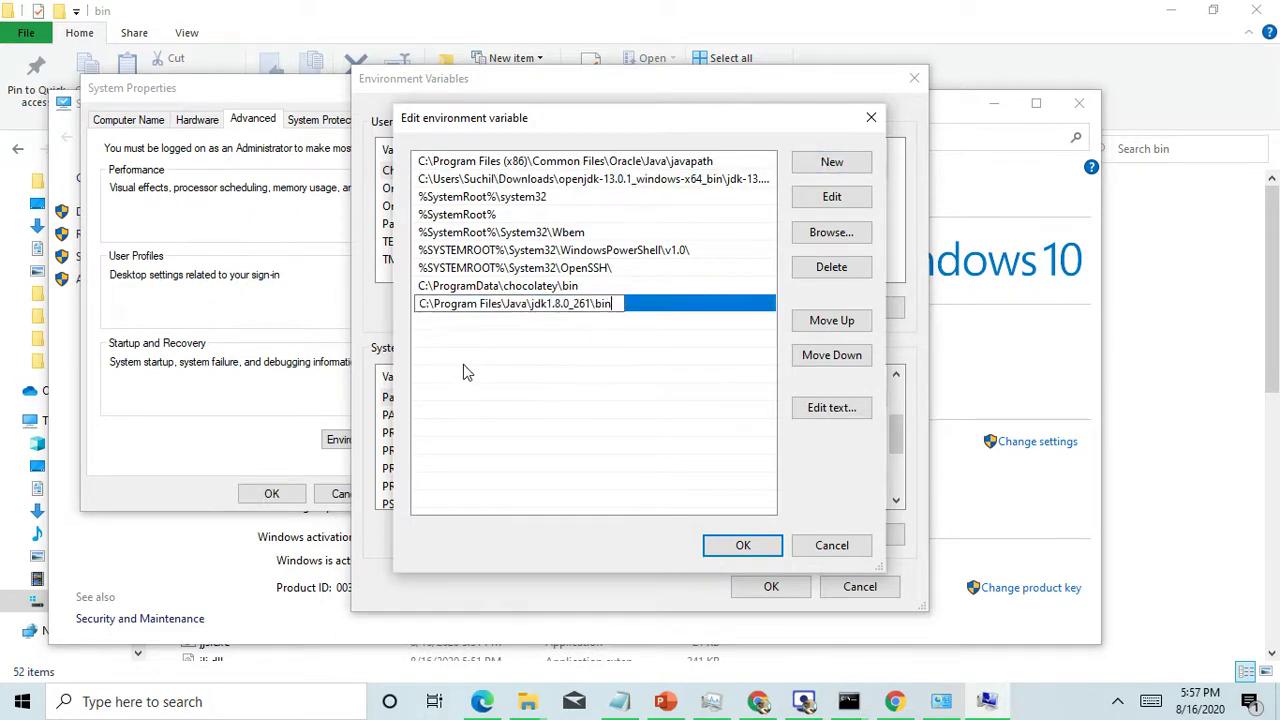
{"action": "left_click", "coordinate": [470, 365]}
Step: Copy the full openjdk-13.0.1 bin path from the Path entries and paste it into a new Notepad document as a backup
{"action": "left_click", "coordinate": [515, 180]}
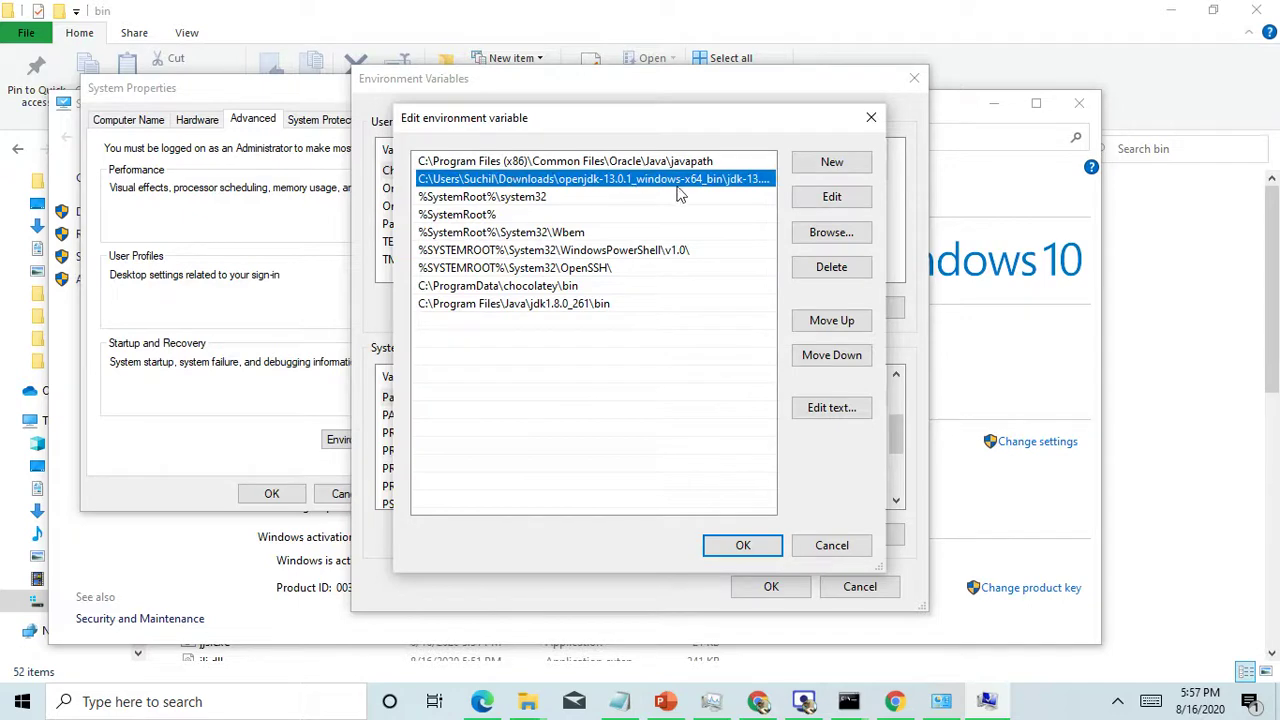
{"action": "left_click", "coordinate": [830, 197]}
{"action": "key", "text": "ctrl+c"}
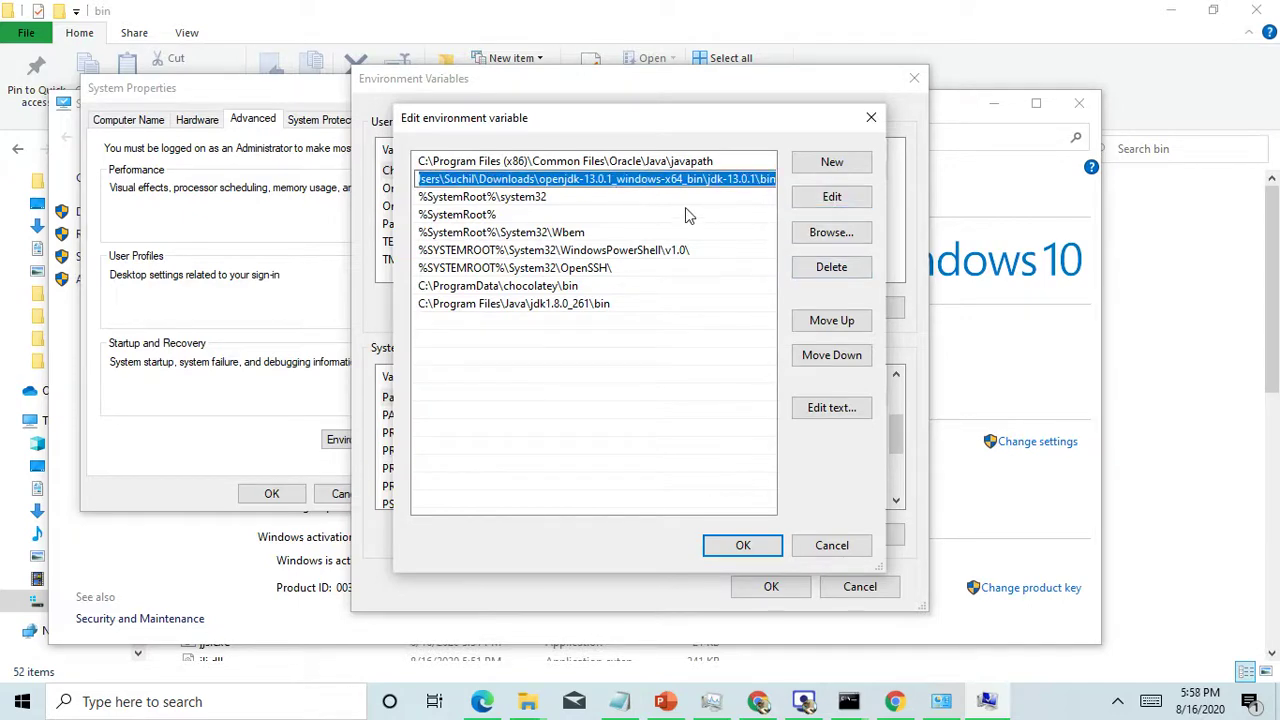
{"action": "left_click", "coordinate": [619, 702]}
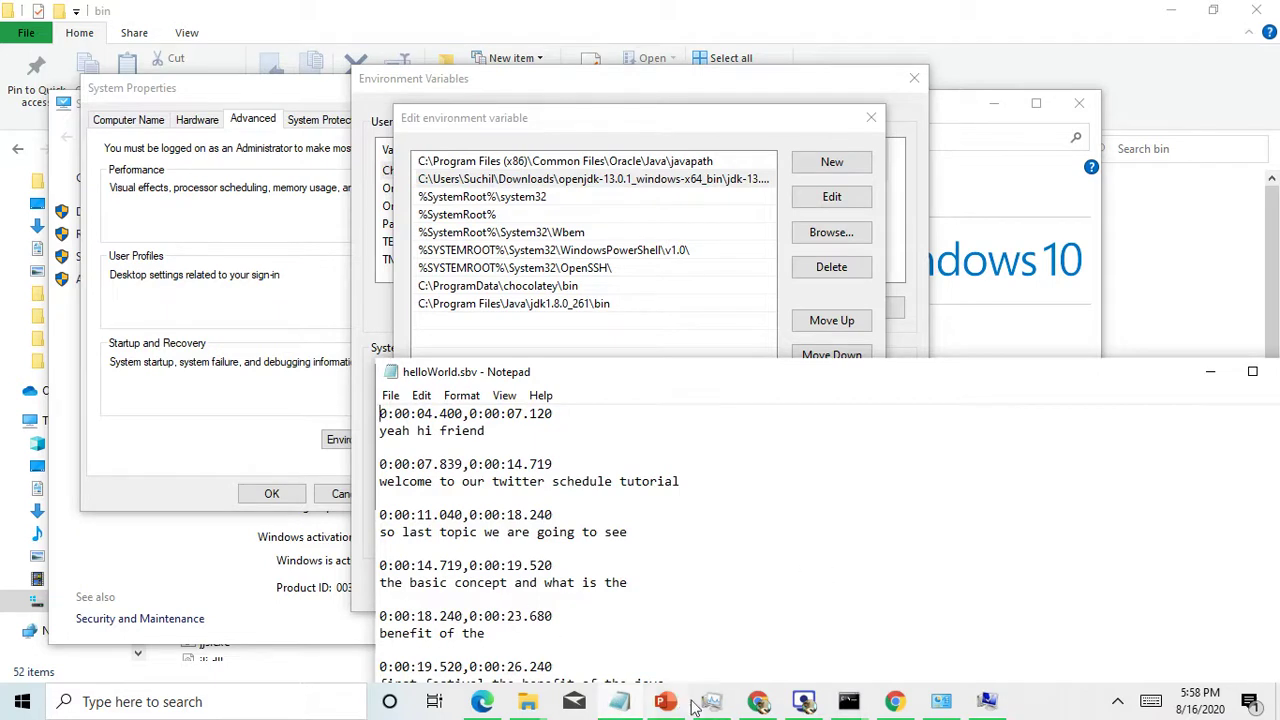
{"action": "left_click", "coordinate": [392, 396]}
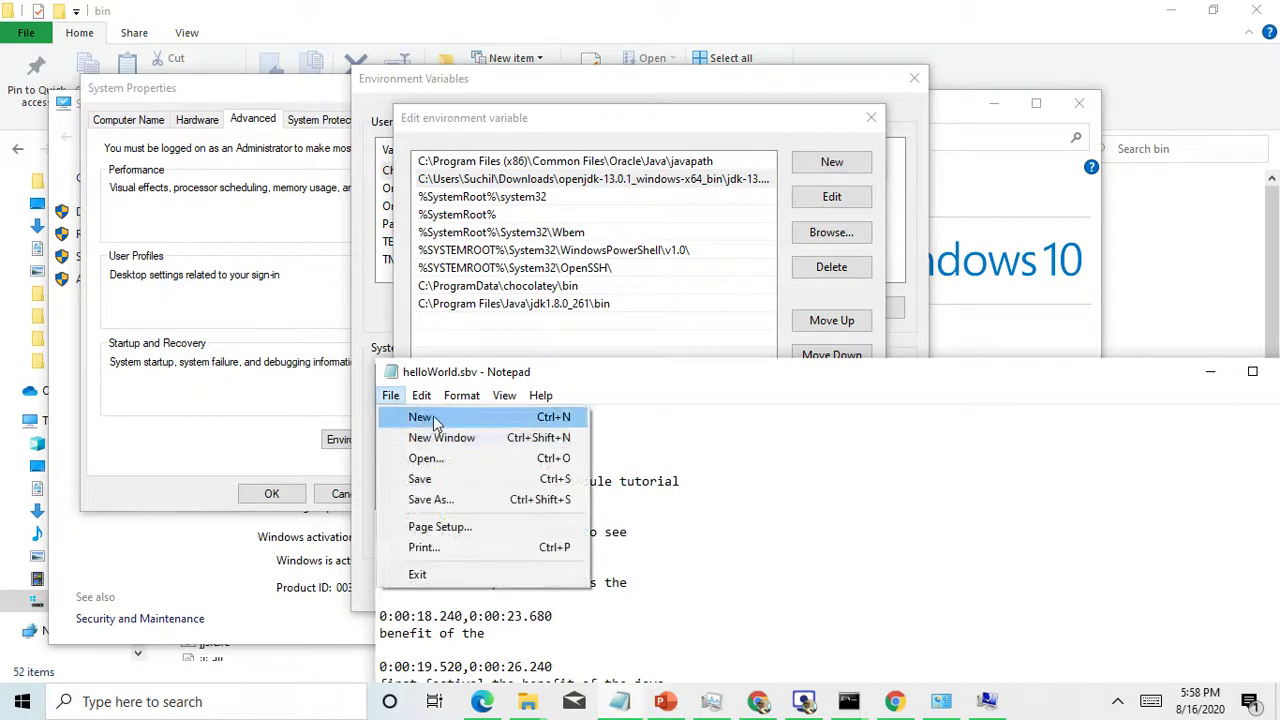
{"action": "left_click", "coordinate": [420, 416]}
{"action": "key", "text": "ctrl+v"}
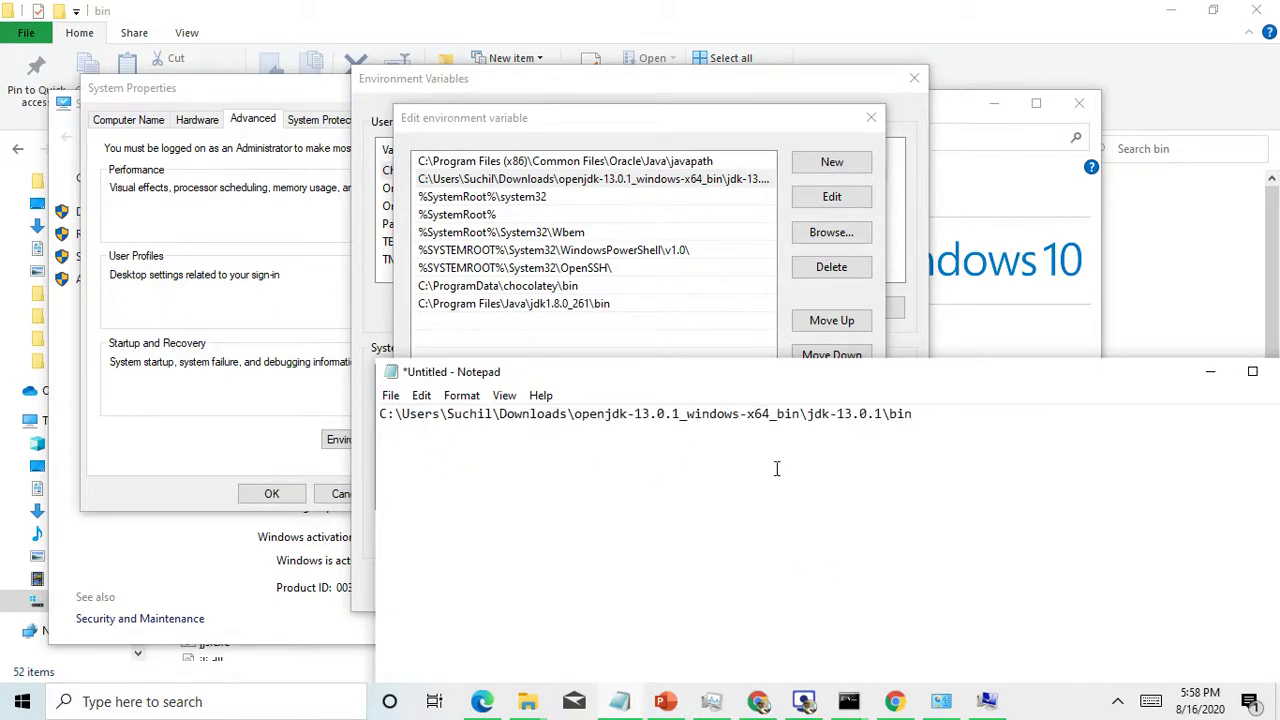
Step: Delete the openjdk-13.0.1 bin entry from the system Path variable
{"action": "left_click", "coordinate": [723, 133]}
{"action": "left_click", "coordinate": [687, 177]}
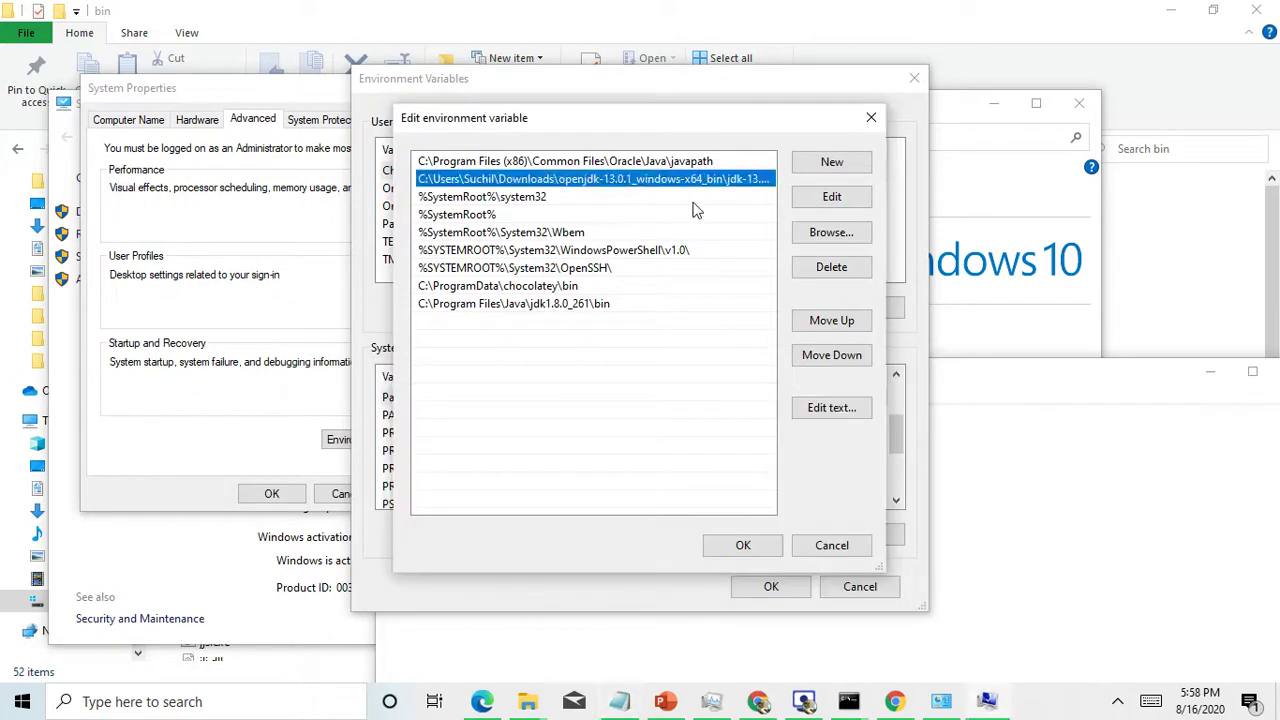
{"action": "left_click", "coordinate": [845, 278]}
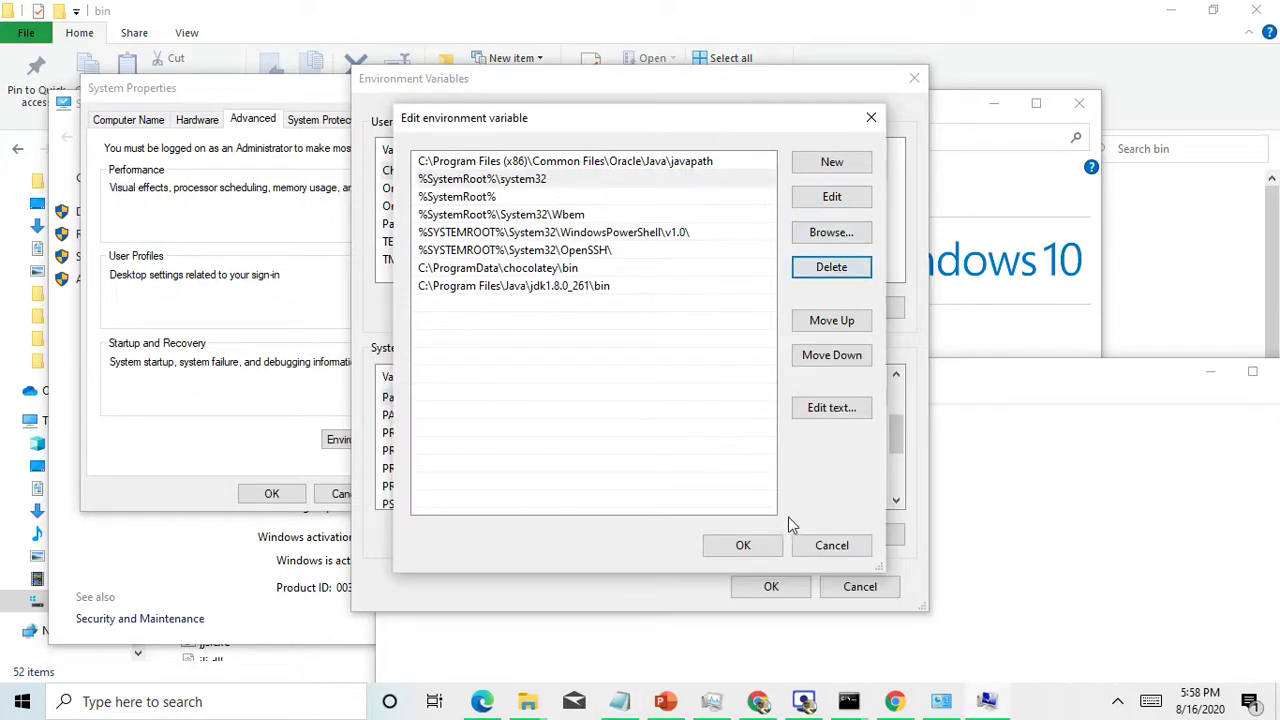
Step: Move the C:\Program Files\Java\jdk1.8.0_261\bin entry directly below the Oracle javapath entry, then save the environment variables and close the System windows
{"action": "left_click", "coordinate": [570, 288]}
{"action": "left_click", "coordinate": [835, 325]}
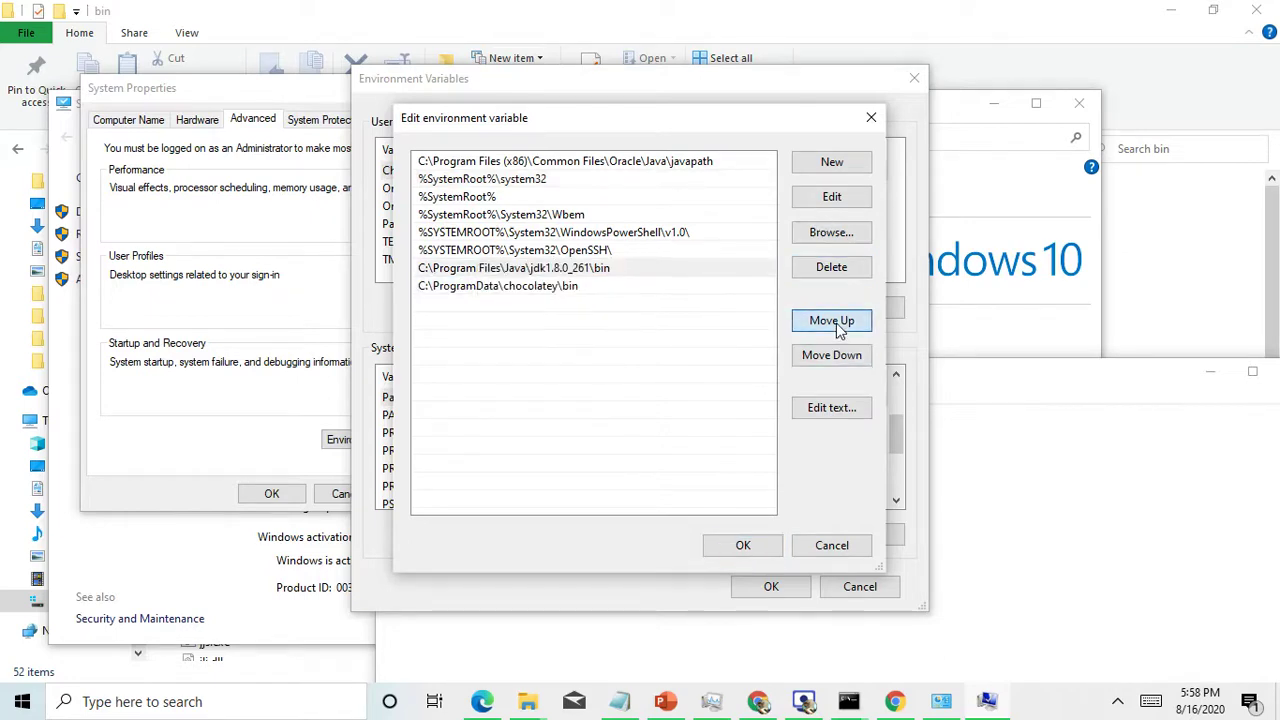
{"action": "left_click", "coordinate": [835, 325]}
{"action": "left_click", "coordinate": [835, 325]}
{"action": "left_click", "coordinate": [835, 325]}
{"action": "left_click", "coordinate": [835, 325]}
{"action": "left_click", "coordinate": [835, 325]}
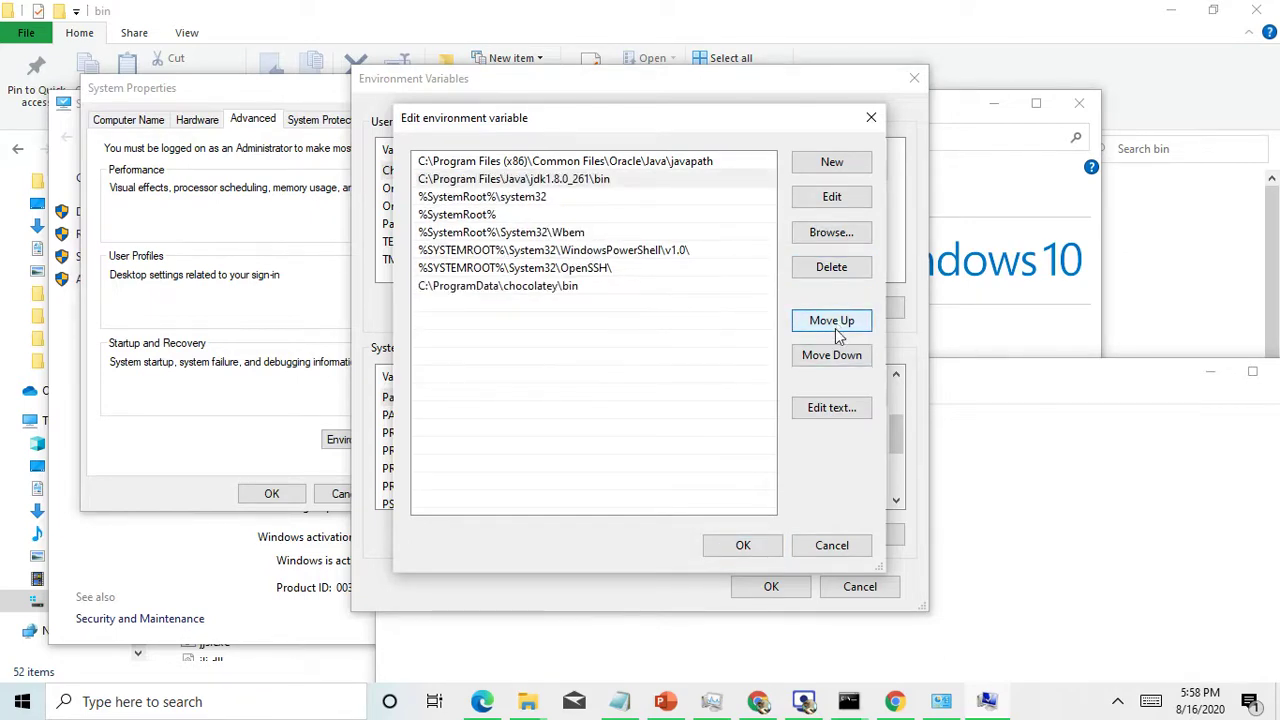
{"action": "left_click", "coordinate": [743, 545]}
{"action": "left_click", "coordinate": [771, 587]}
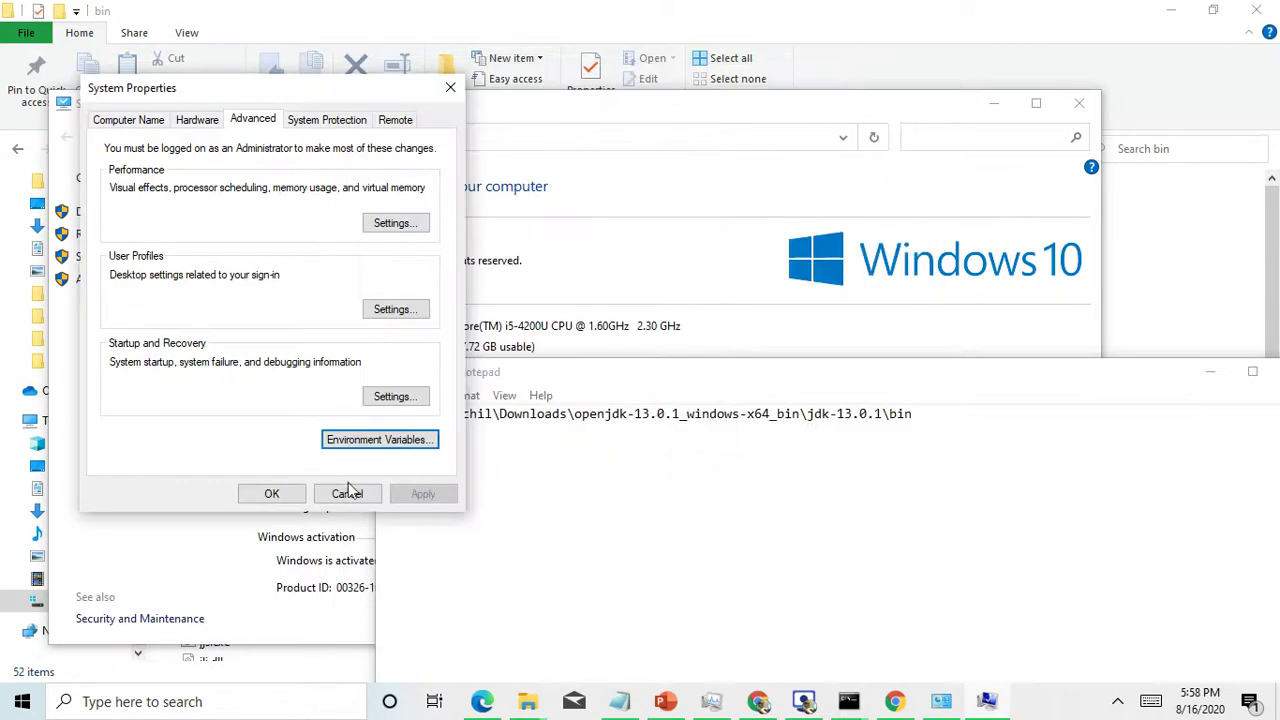
{"action": "left_click", "coordinate": [271, 493]}
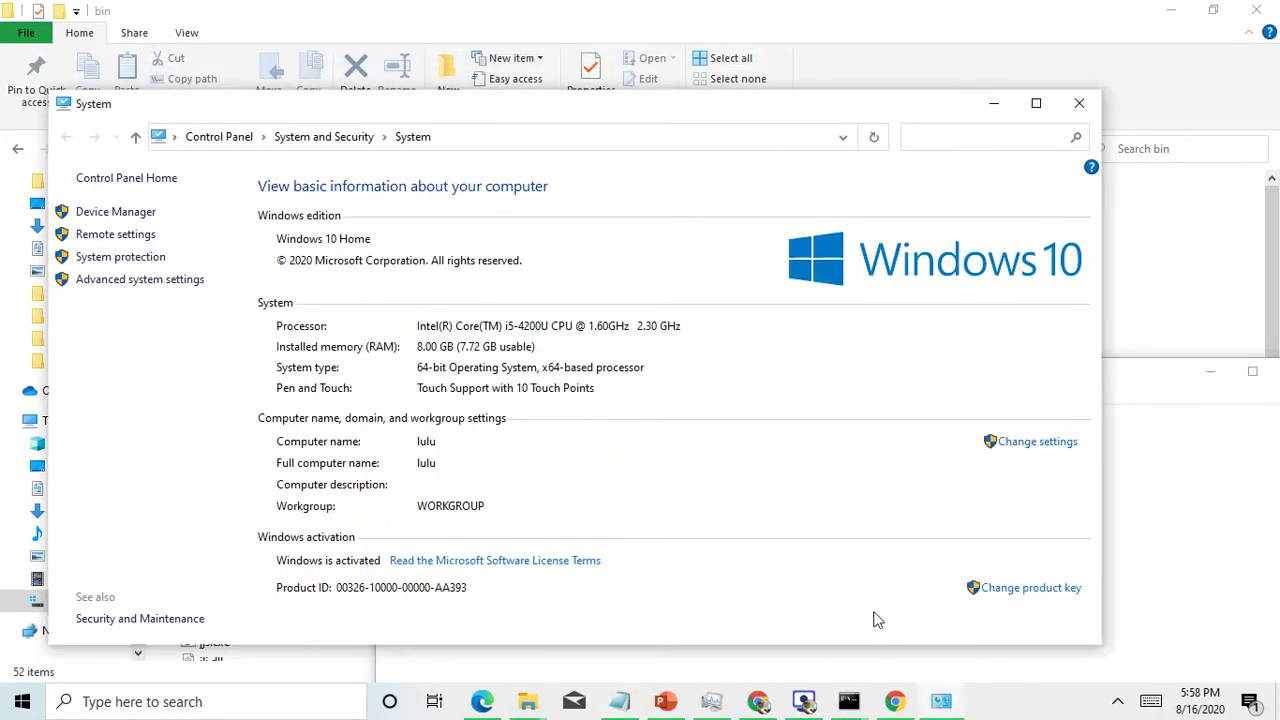
{"action": "left_click", "coordinate": [1079, 103]}
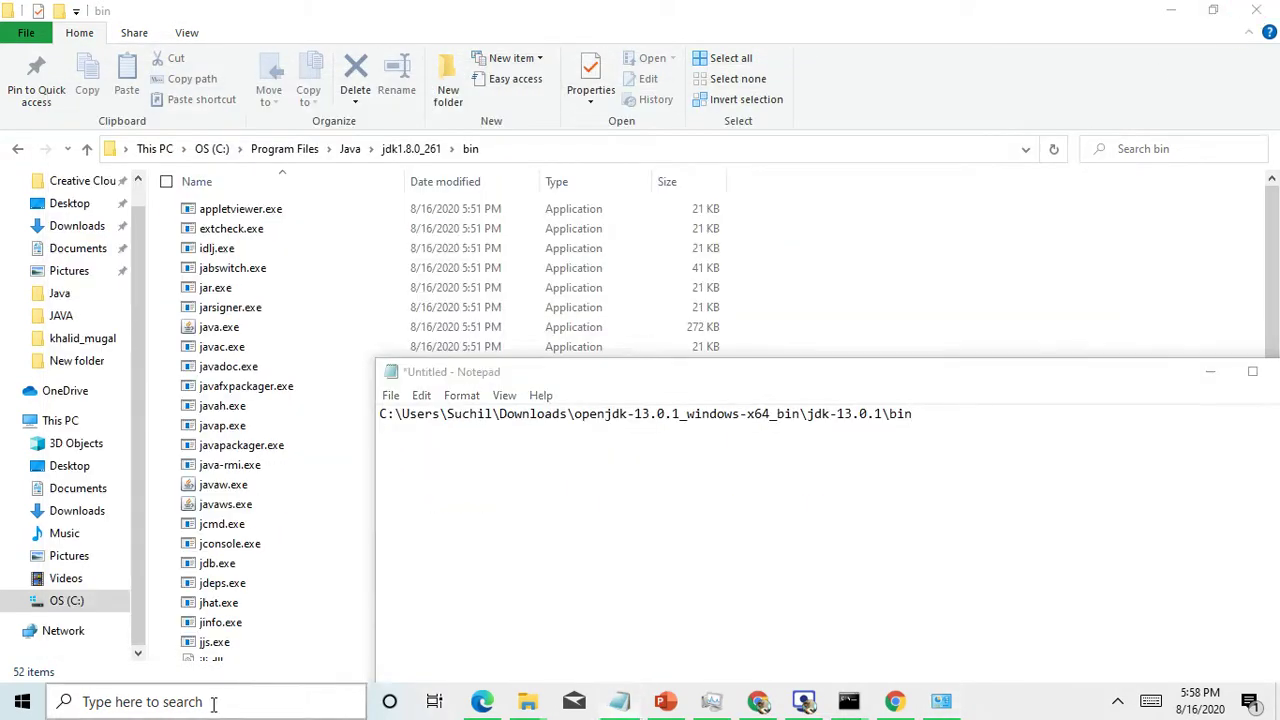
Step: Open a new Command Prompt and check the compiler version with javac -version
{"action": "left_click", "coordinate": [211, 704]}
{"action": "type", "text": "cmd"}
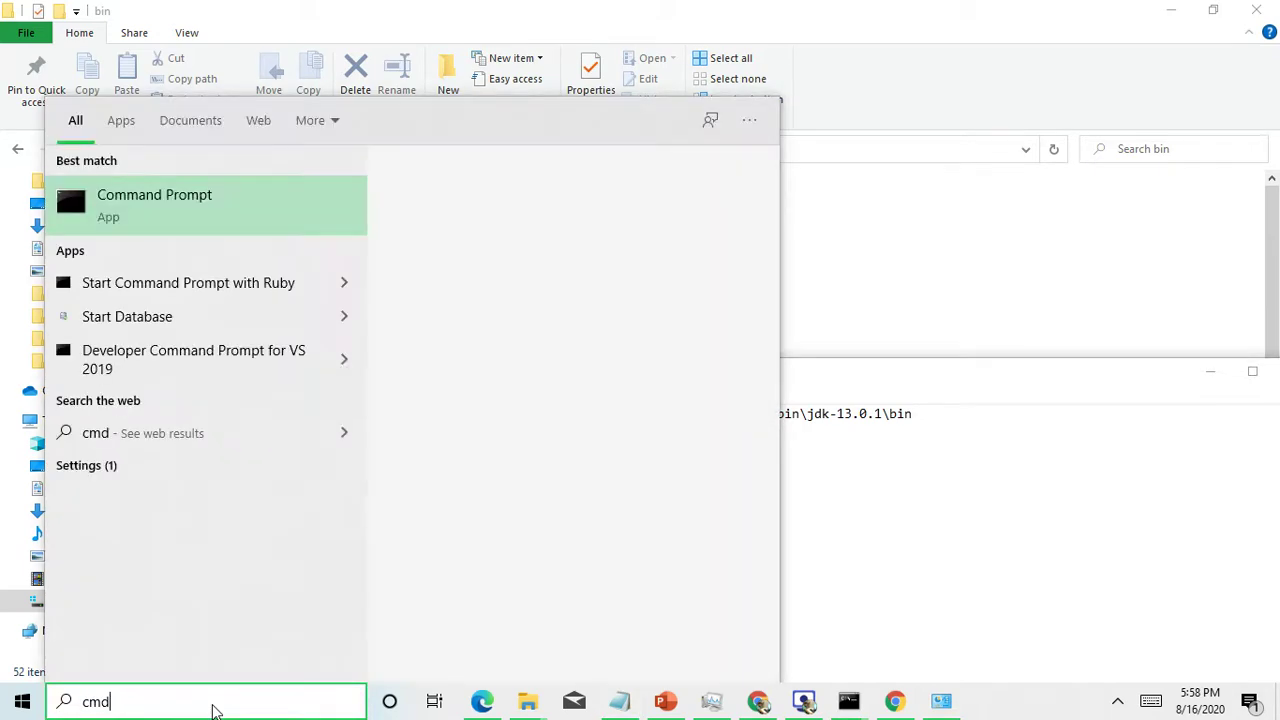
{"action": "key", "text": "Return"}
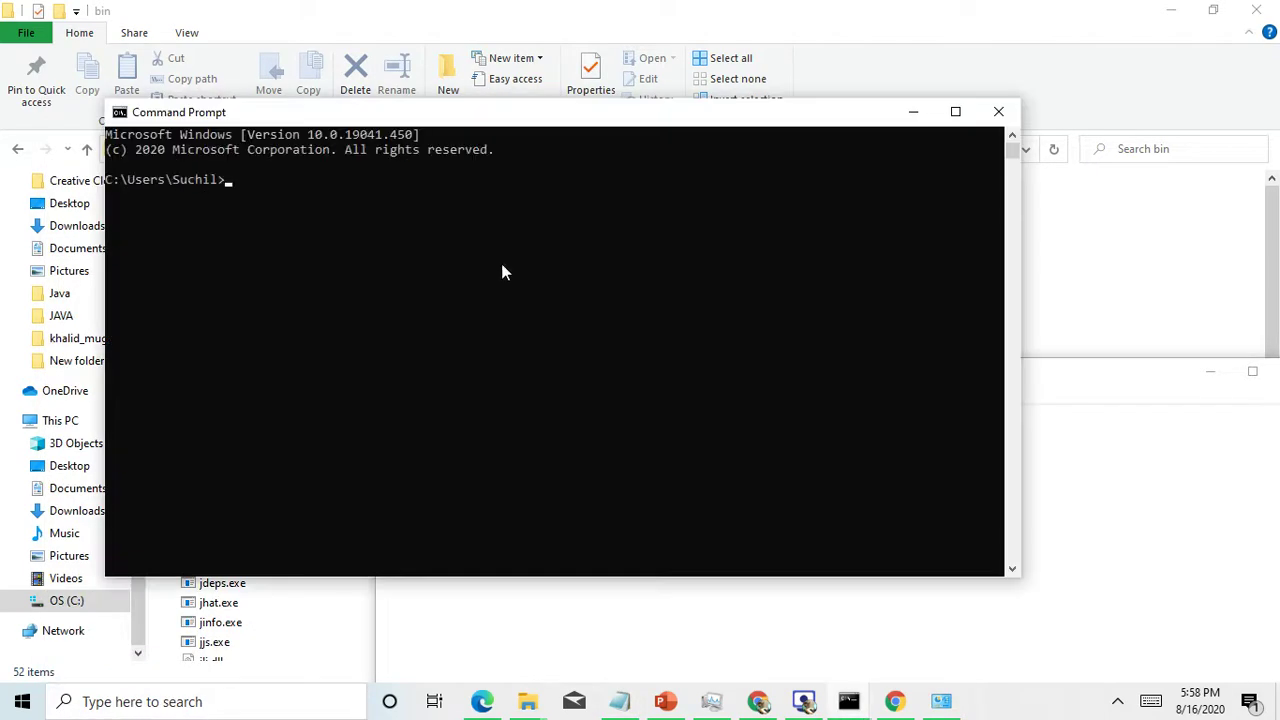
{"action": "type", "text": "javac -version"}
{"action": "key", "text": "Return"}
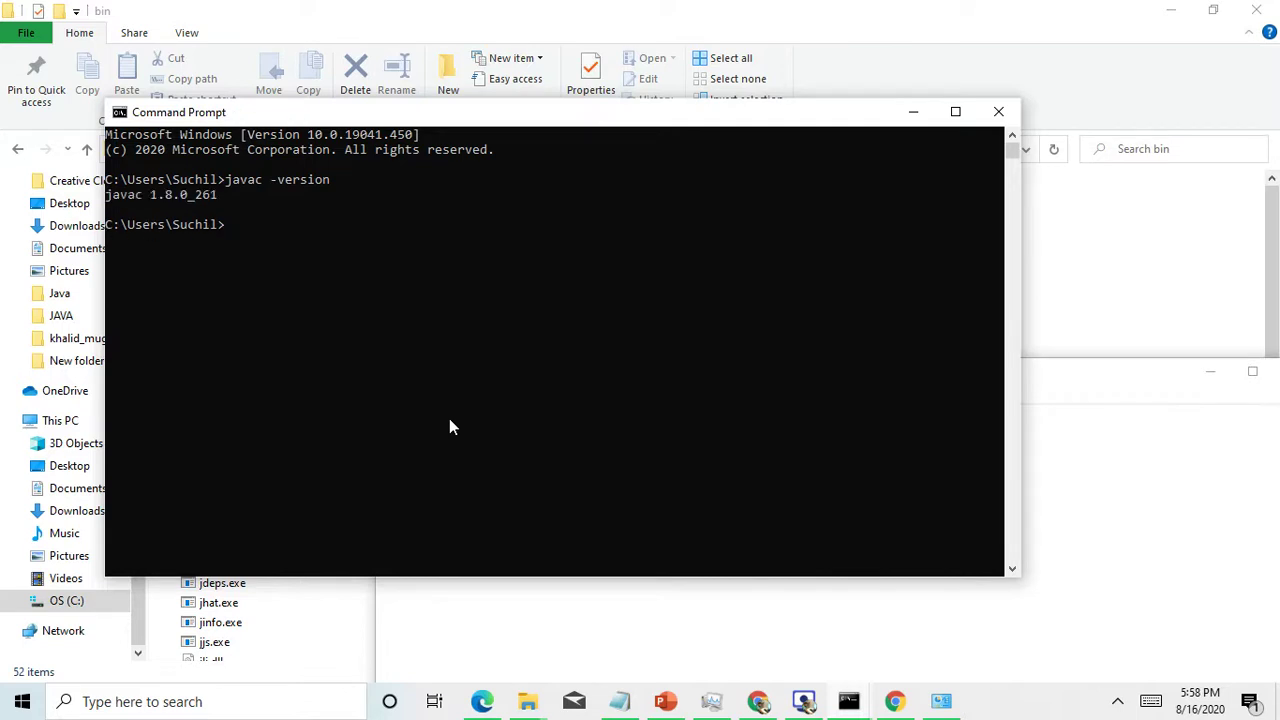
Step: Check the Java runtime version with java -version
{"action": "type", "text": "java"}
{"action": "key", "text": "BackSpace"}
{"action": "type", "text": "-version"}
{"action": "key", "text": "Return"}
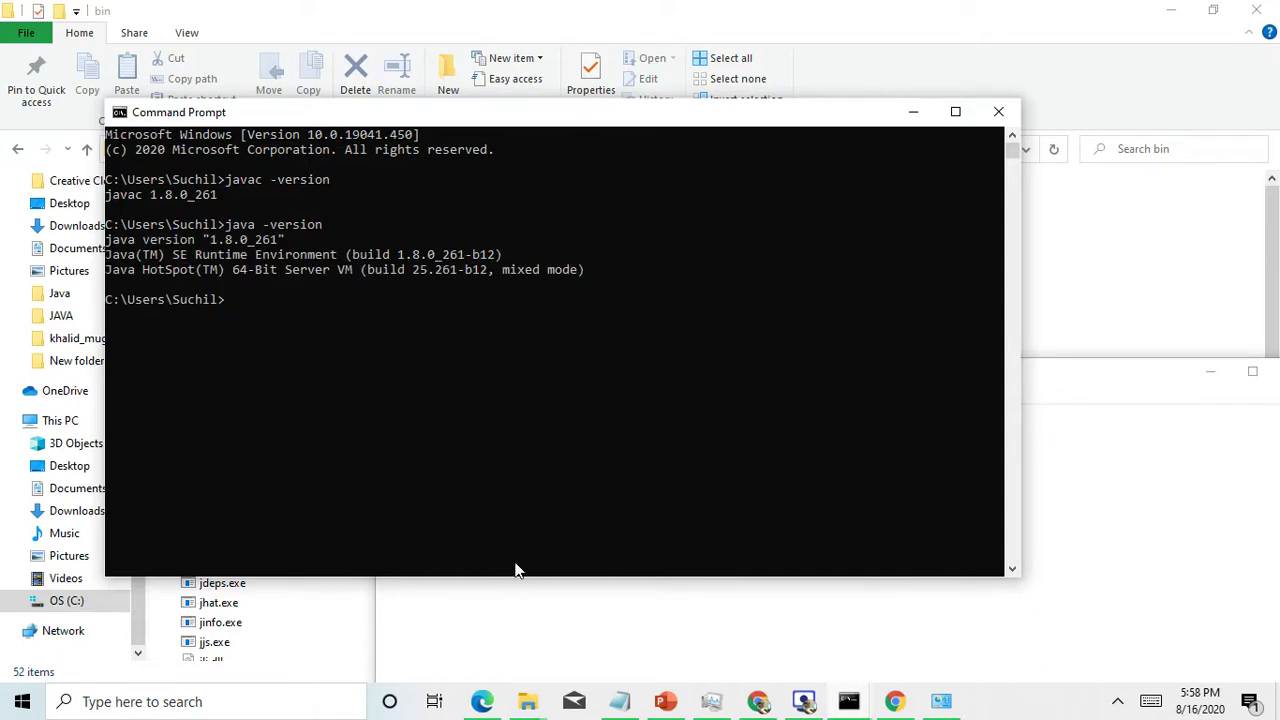
Step: Open the Sudhal_Tutorial folder on the C: drive in File Explorer, copy its path, and minimize the window
{"action": "left_click", "coordinate": [529, 704]}
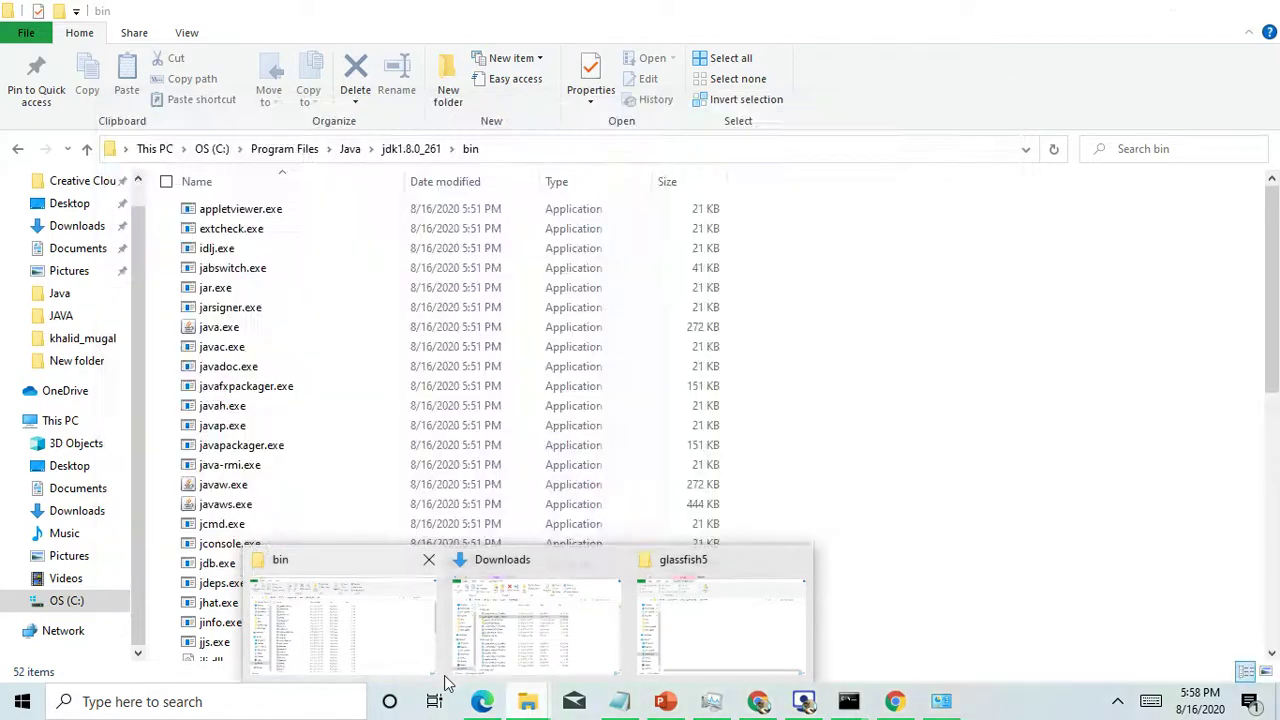
{"action": "left_click", "coordinate": [340, 620]}
{"action": "left_click", "coordinate": [74, 601]}
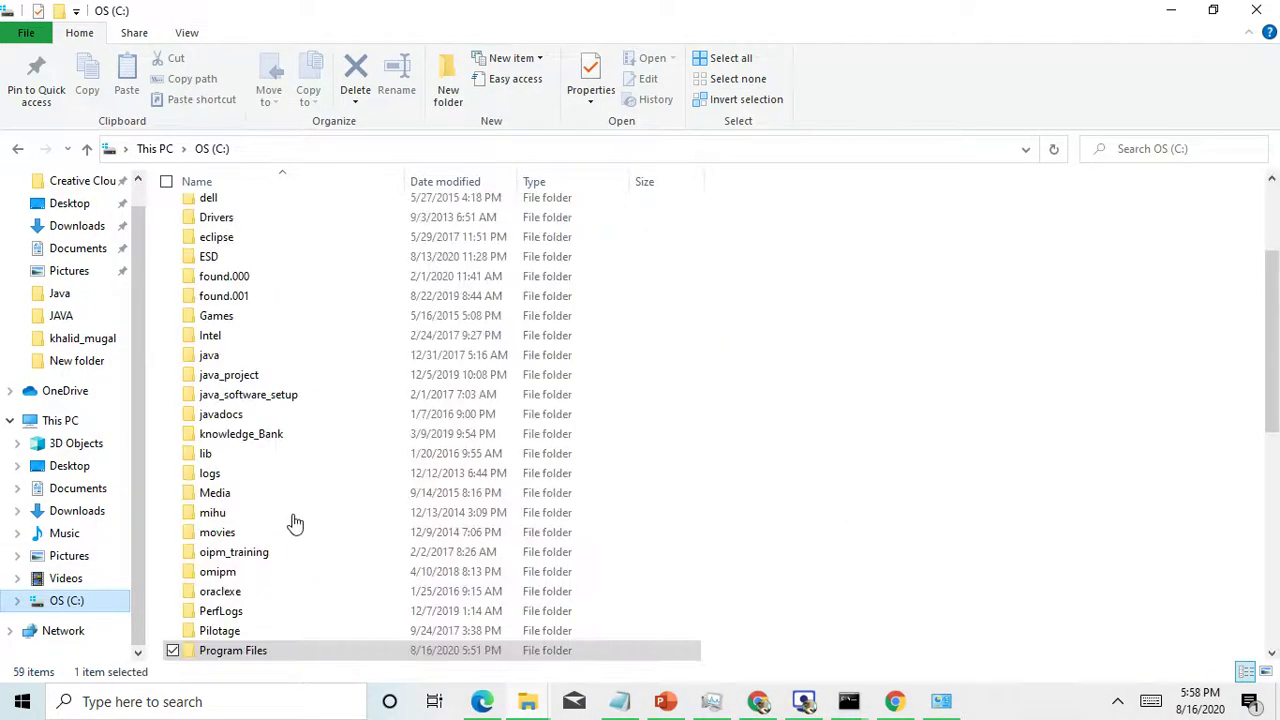
{"action": "scroll", "coordinate": [255, 620], "scroll_direction": "down", "scroll_amount": 5}
{"action": "left_click", "coordinate": [230, 476]}
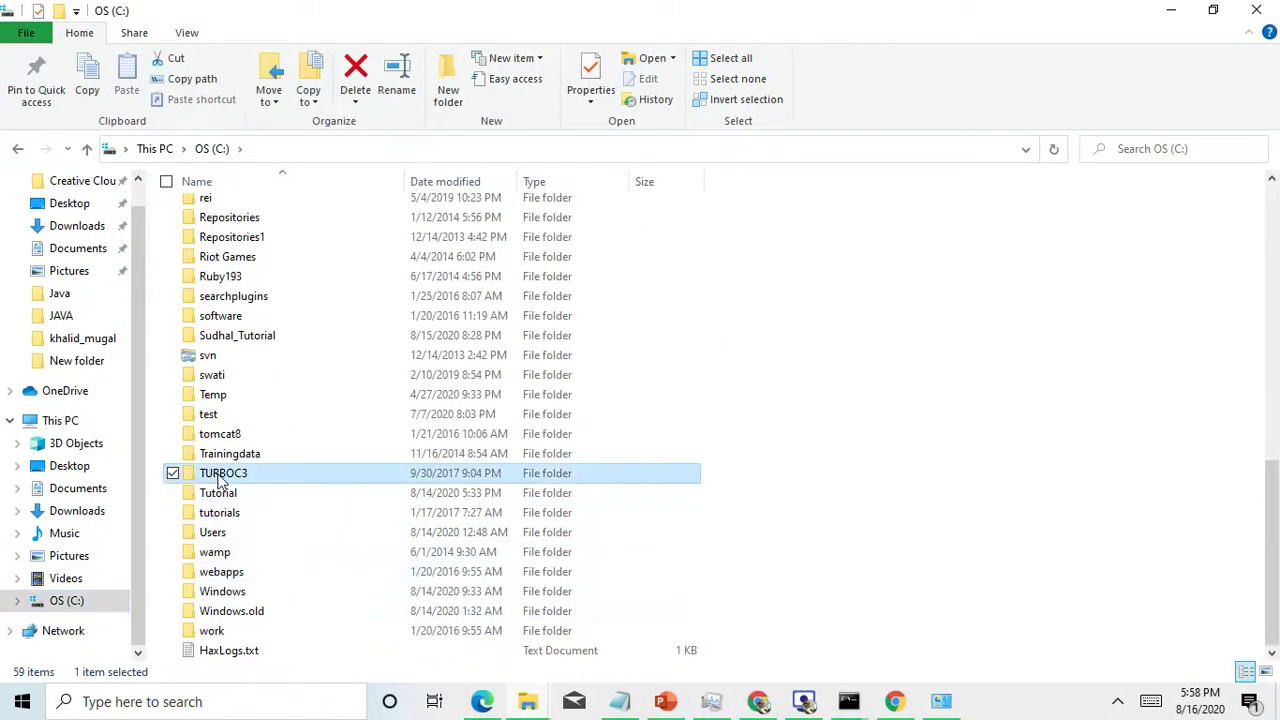
{"action": "key", "text": "s"}
{"action": "left_click", "coordinate": [252, 336]}
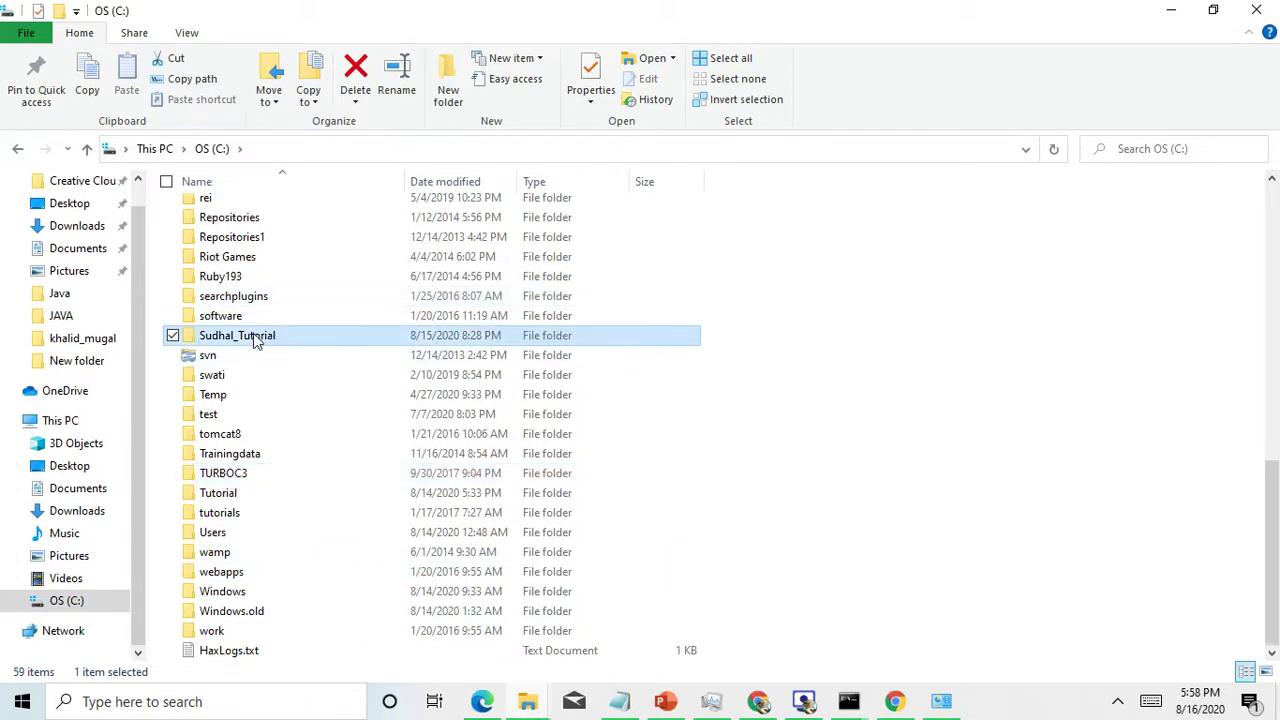
{"action": "left_click", "coordinate": [390, 148]}
{"action": "key", "text": "ctrl+c"}
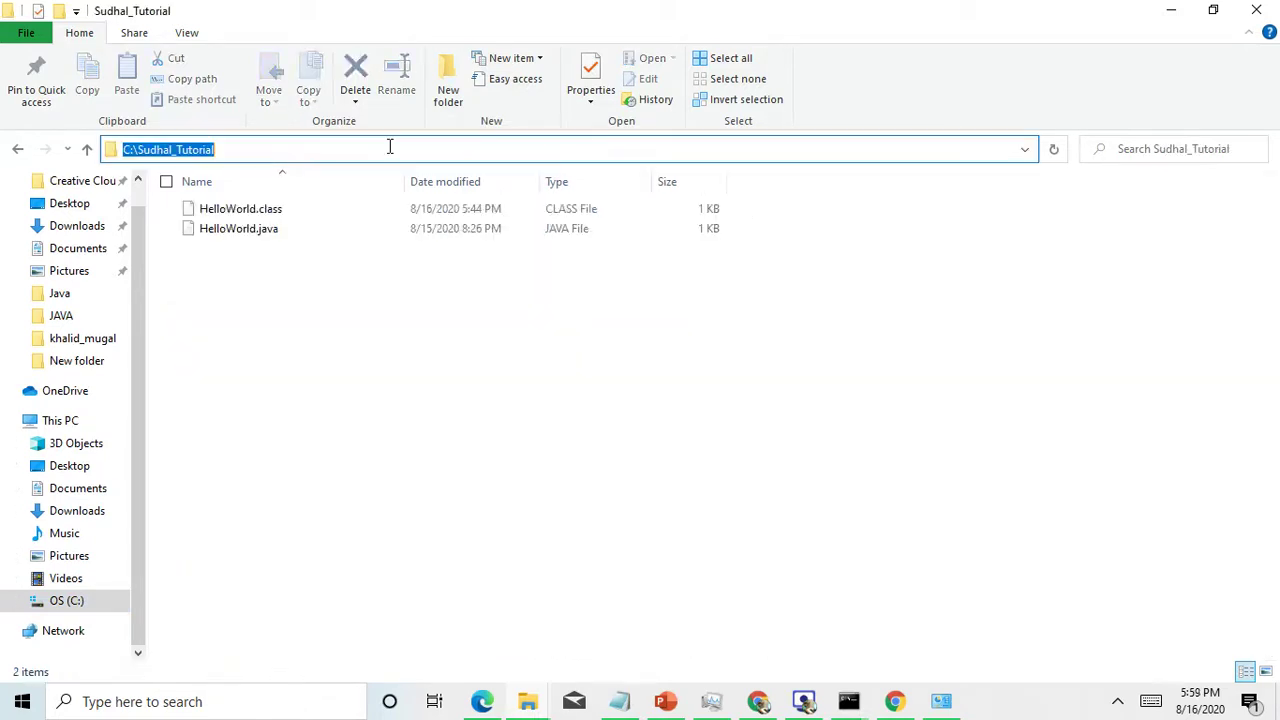
{"action": "left_click", "coordinate": [1171, 10]}
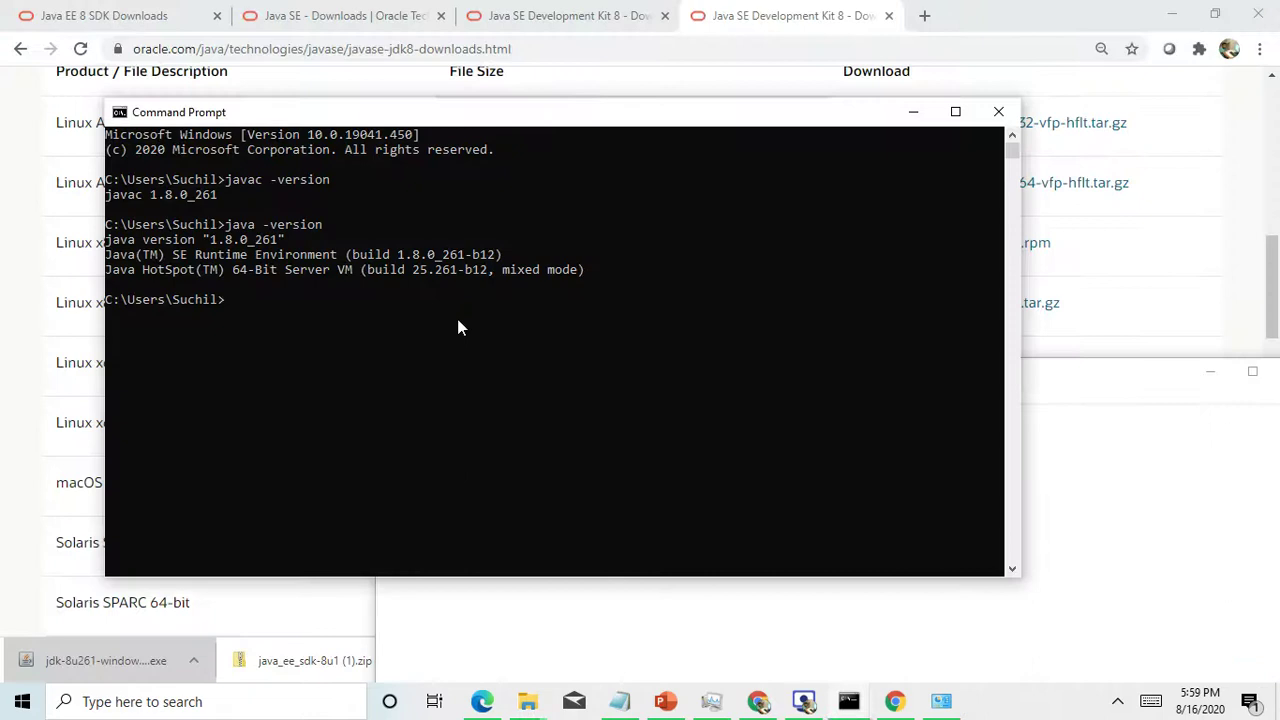
{"action": "left_click", "coordinate": [437, 245]}
{"action": "type", "text": "nhava"}
{"action": "key", "text": "BackSpace"}
{"action": "key", "text": "BackSpace"}
{"action": "key", "text": "BackSpace"}
{"action": "key", "text": "BackSpace"}
{"action": "key", "text": "BackSpace"}
{"action": "type", "text": "java"}
{"action": "key", "text": "BackSpace"}
{"action": "type", "text": "c"}
{"action": "key", "text": "ctrl+v"}
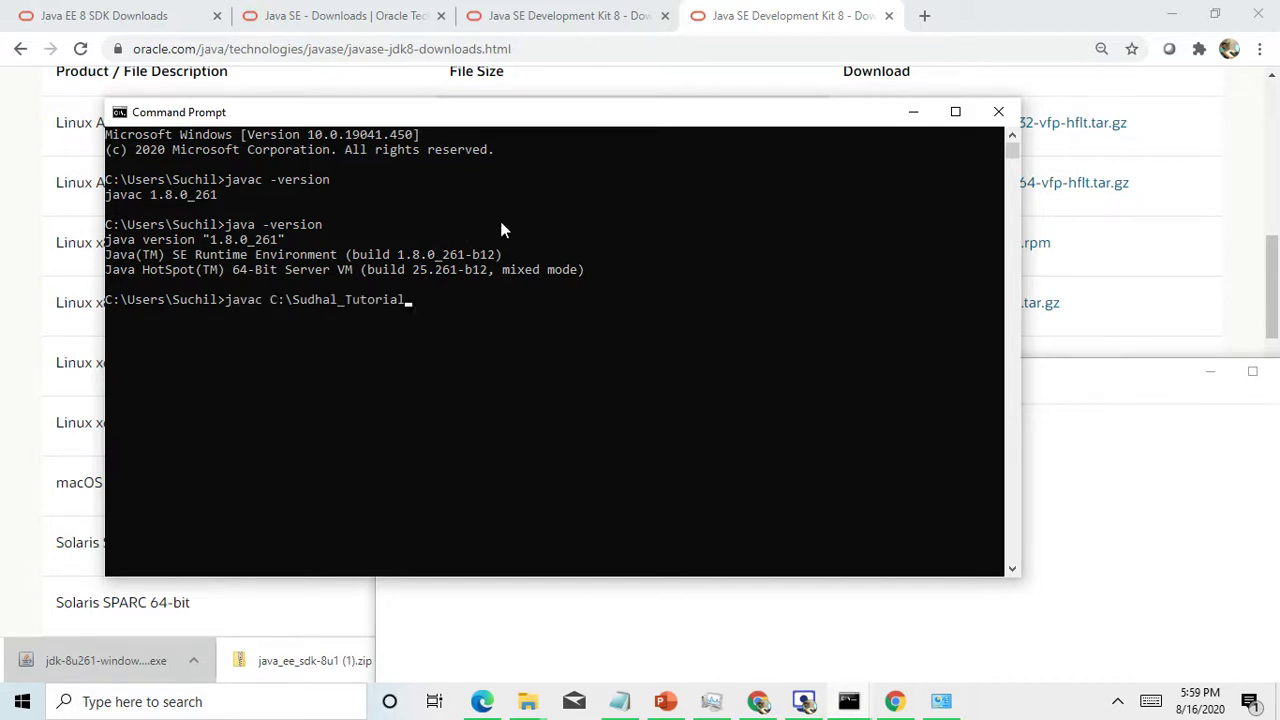
{"action": "key", "text": "ctrl+z"}
{"action": "key", "text": "shift+Home"}
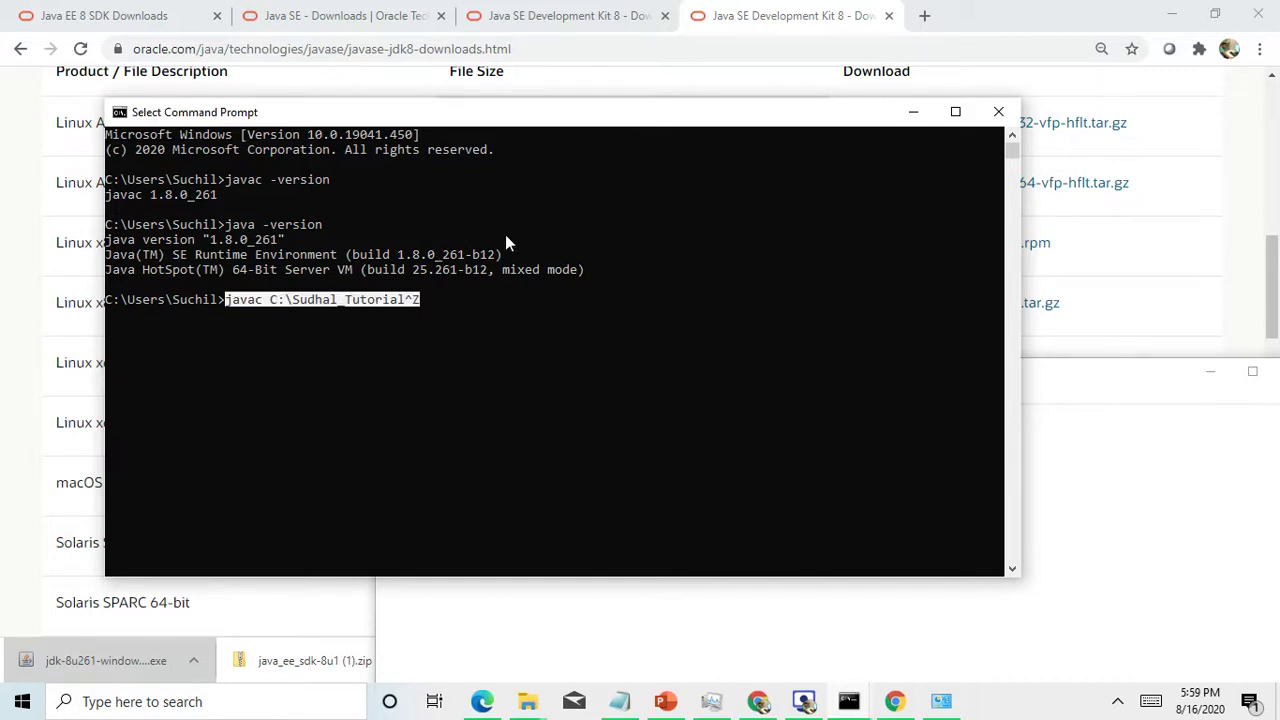
{"action": "key", "text": "BackSpace"}
{"action": "key", "text": "BackSpace"}
{"action": "key", "text": "BackSpace"}
{"action": "key", "text": "BackSpace"}
{"action": "key", "text": "BackSpace"}
{"action": "key", "text": "BackSpace"}
{"action": "key", "text": "BackSpace"}
{"action": "key", "text": "BackSpace"}
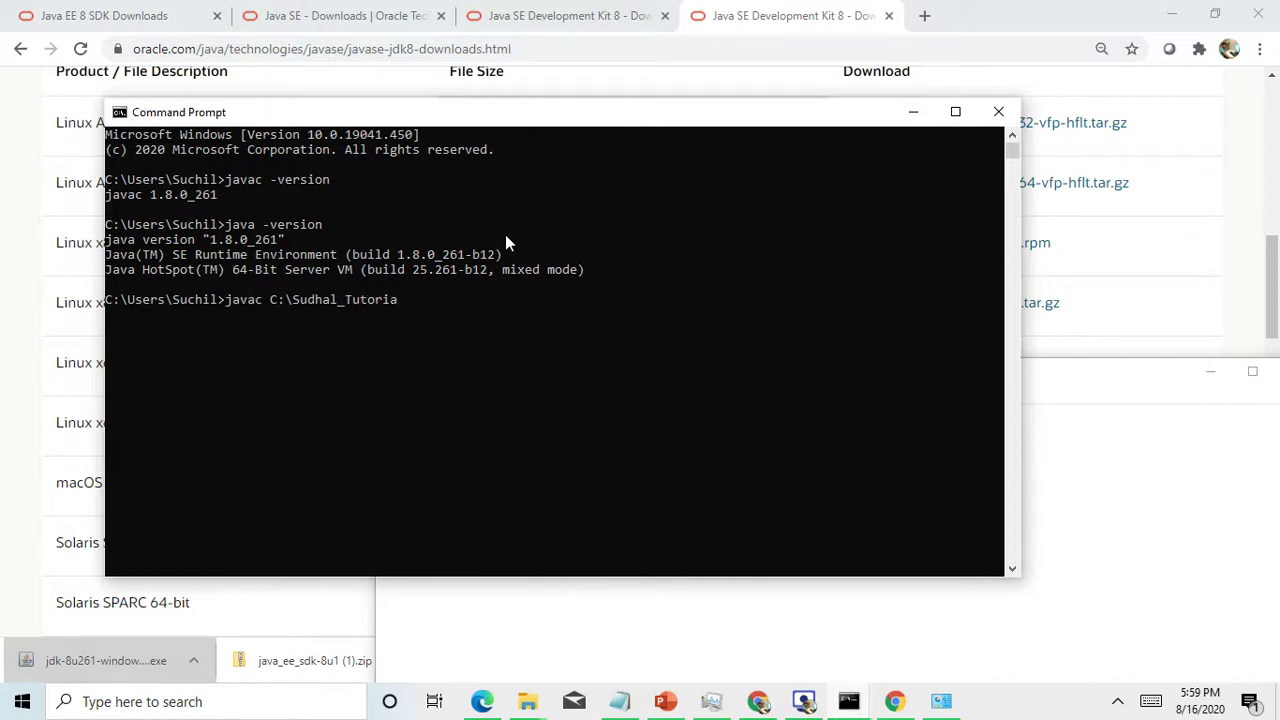
{"action": "key", "text": "BackSpace"}
{"action": "key", "text": "BackSpace"}
{"action": "key", "text": "BackSpace"}
{"action": "key", "text": "BackSpace"}
{"action": "key", "text": "BackSpace"}
{"action": "key", "text": "BackSpace"}
{"action": "key", "text": "BackSpace"}
{"action": "key", "text": "BackSpace"}
{"action": "key", "text": "BackSpace"}
{"action": "key", "text": "BackSpace"}
{"action": "key", "text": "BackSpace"}
{"action": "key", "text": "BackSpace"}
{"action": "key", "text": "BackSpace"}
{"action": "key", "text": "BackSpace"}
{"action": "key", "text": "BackSpace"}
{"action": "key", "text": "BackSpace"}
{"action": "key", "text": "BackSpace"}
Step: Change the Command Prompt directory to C:\Sudhal_Tutorial and run the existing class with java HelloWorld
{"action": "type", "text": "cd C:\\Sudhal_Tutorial"}
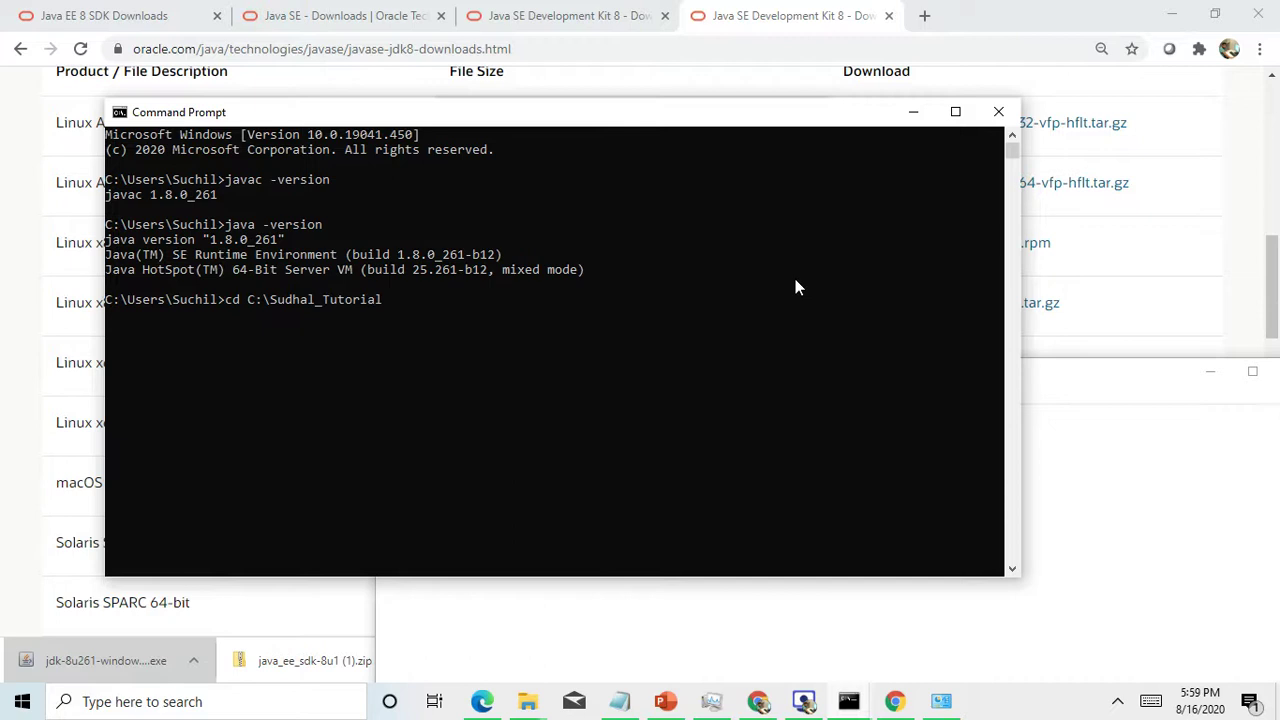
{"action": "key", "text": "Return"}
{"action": "type", "text": "java"}
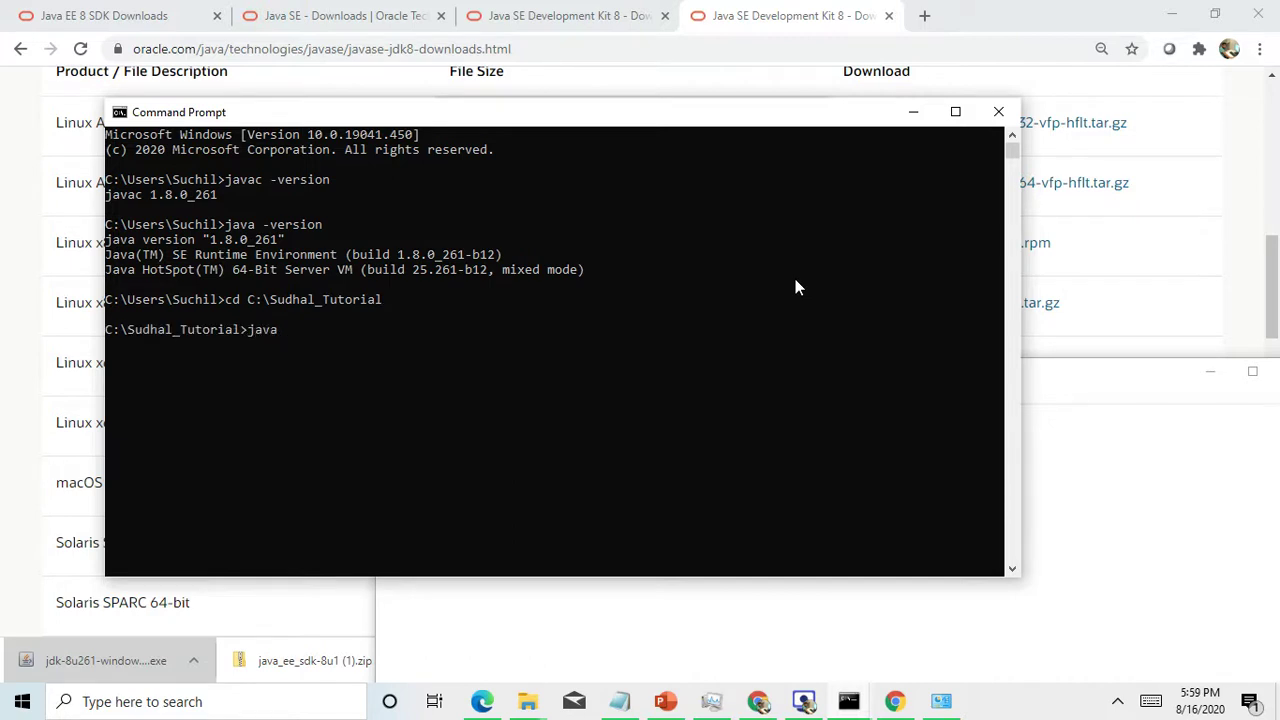
{"action": "type", "text": " S"}
{"action": "type", "text": "u"}
{"action": "key", "text": "BackSpace"}
{"action": "key", "text": "BackSpace"}
{"action": "type", "text": "He"}
{"action": "key", "text": "Tab"}
{"action": "key", "text": "BackSpace"}
{"action": "key", "text": "BackSpace"}
{"action": "key", "text": "BackSpace"}
{"action": "key", "text": "BackSpace"}
{"action": "key", "text": "BackSpace"}
{"action": "key", "text": "BackSpace"}
{"action": "key", "text": "Return"}
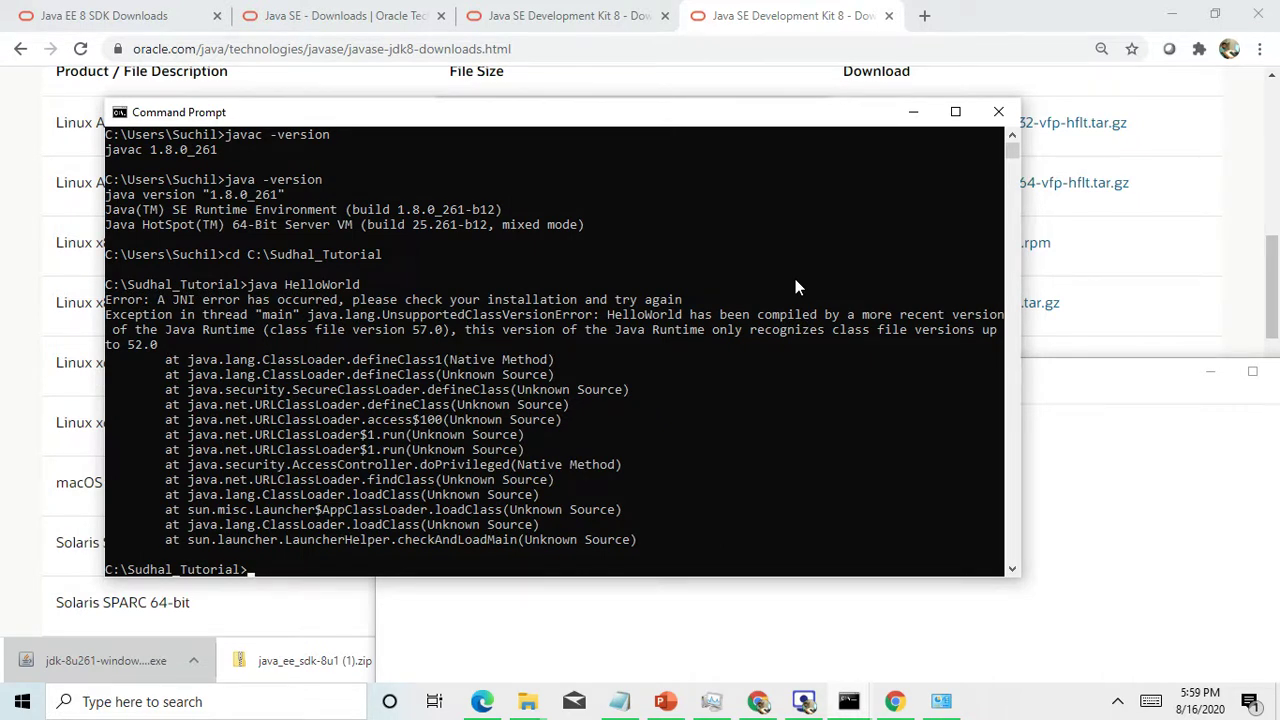
Step: Try to compile the program with javac HelloWorld, without a file extension
{"action": "type", "text": "javac He"}
{"action": "key", "text": "Tab"}
{"action": "key", "text": "BackSpace"}
{"action": "key", "text": "BackSpace"}
{"action": "key", "text": "BackSpace"}
{"action": "key", "text": "BackSpace"}
{"action": "key", "text": "BackSpace"}
{"action": "key", "text": "BackSpace"}
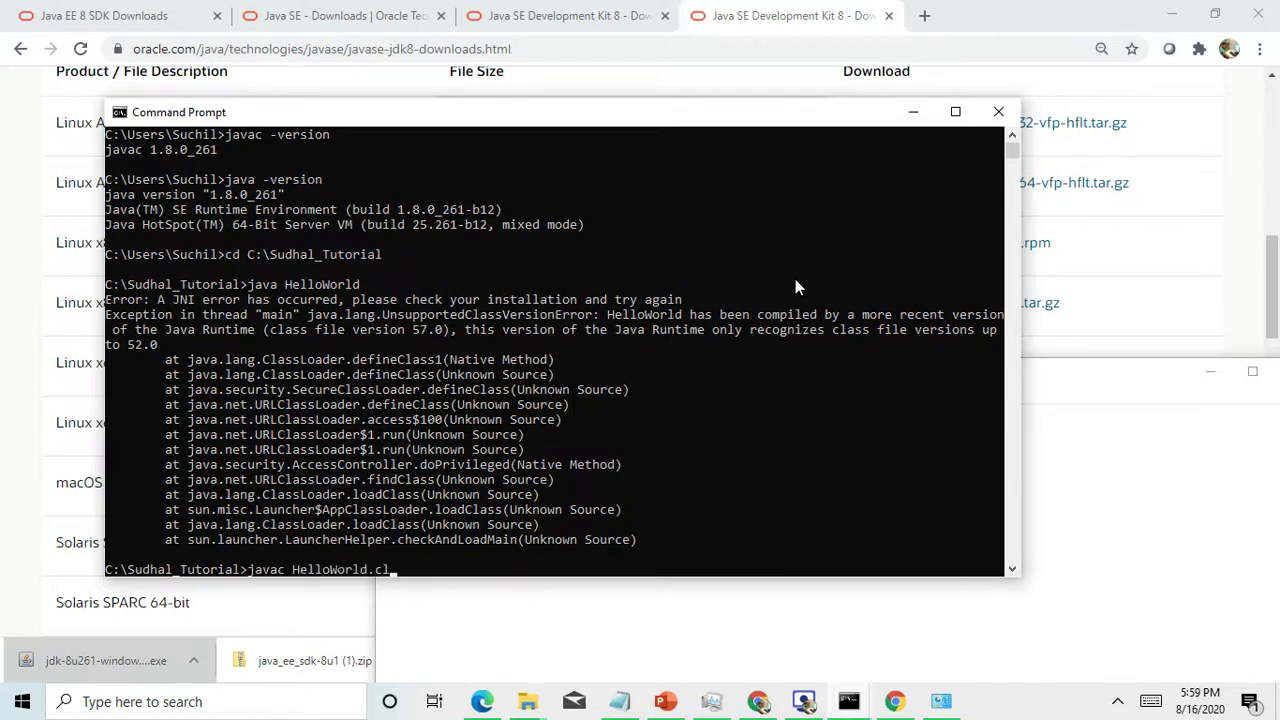
{"action": "key", "text": "Return"}
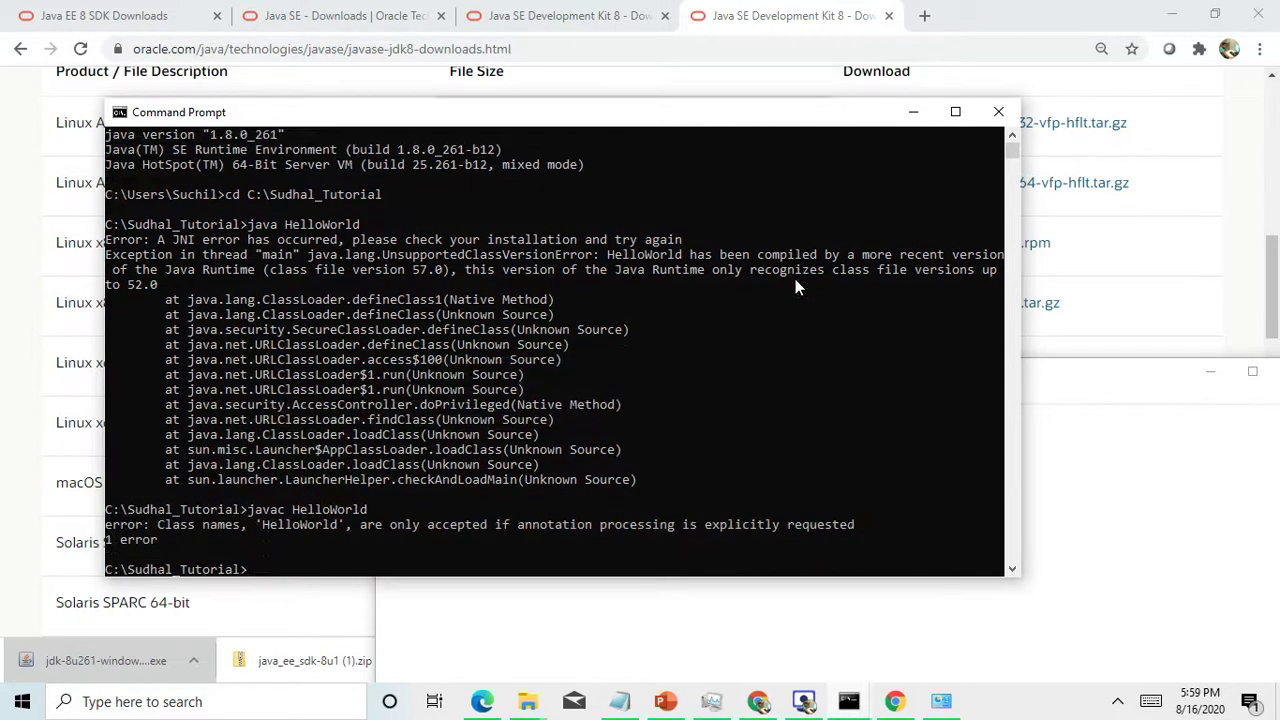
Step: Compile the source file with javac HelloWorld.java
{"action": "type", "text": "javac H"}
{"action": "key", "text": "Tab"}
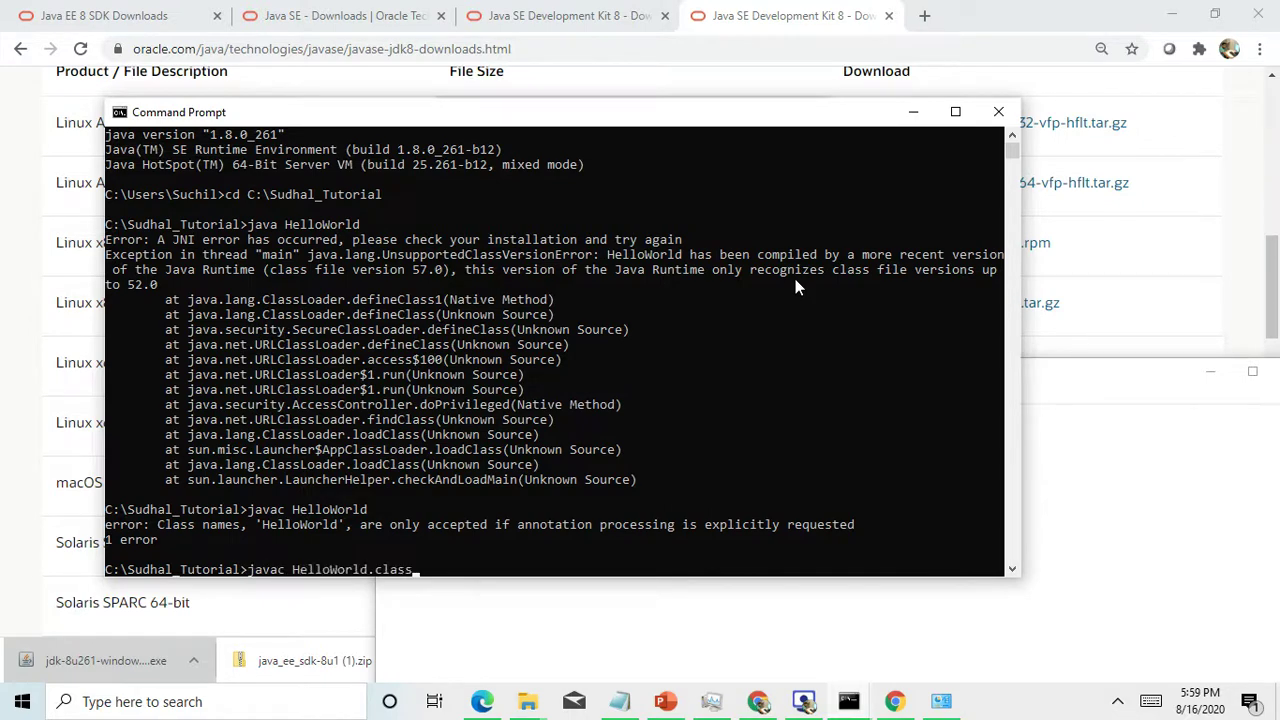
{"action": "key", "text": "BackSpace"}
{"action": "key", "text": "BackSpace"}
{"action": "key", "text": "BackSpace"}
{"action": "key", "text": "BackSpace"}
{"action": "key", "text": "BackSpace"}
{"action": "type", "text": "java"}
{"action": "key", "text": "Return"}
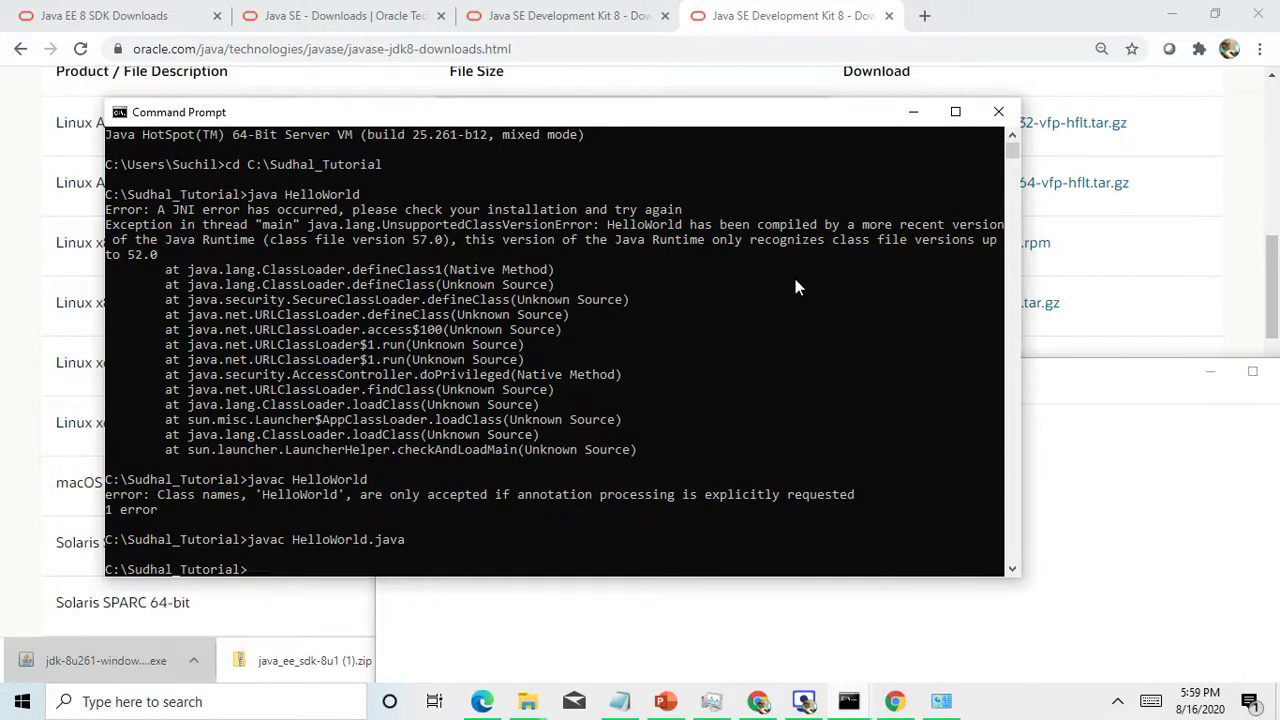
Step: Run the recompiled program with java HelloWorld
{"action": "type", "text": "java"}
{"action": "type", "text": "Hel"}
{"action": "key", "text": "Tab"}
{"action": "key", "text": "BackSpace"}
{"action": "key", "text": "BackSpace"}
{"action": "key", "text": "BackSpace"}
{"action": "key", "text": "BackSpace"}
{"action": "key", "text": "BackSpace"}
{"action": "key", "text": "BackSpace"}
{"action": "key", "text": "Return"}
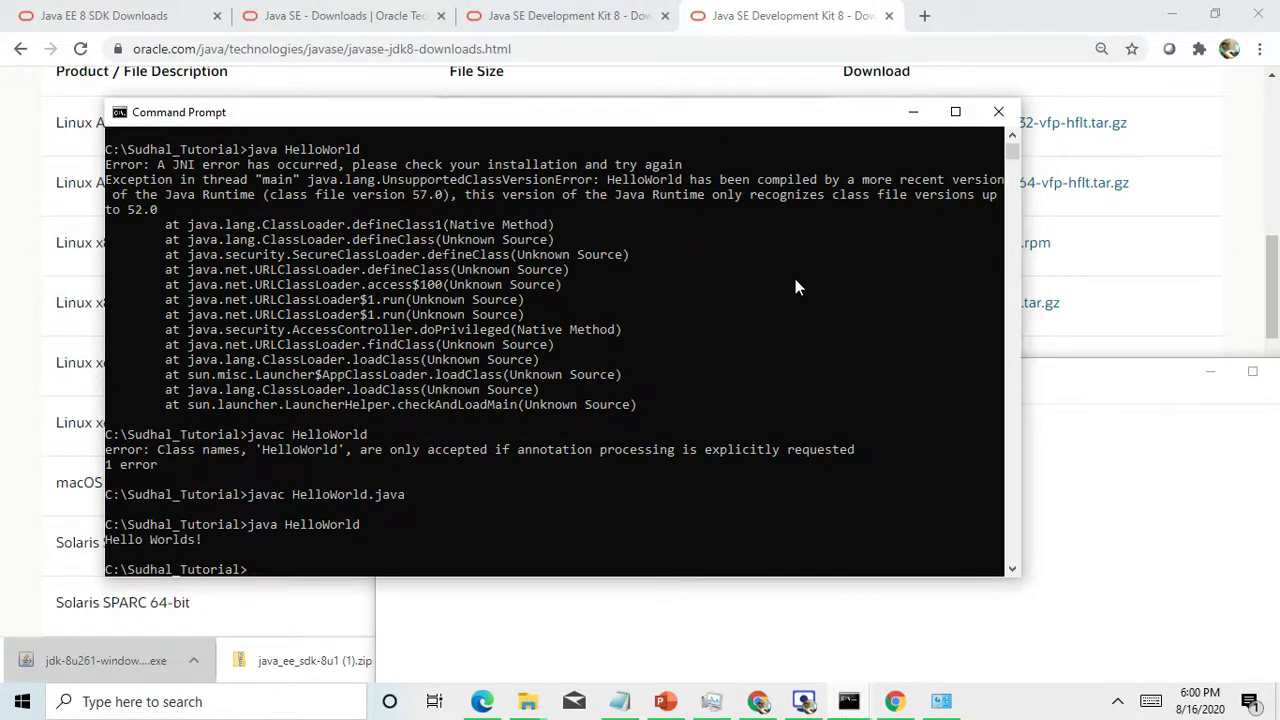
Step: Review the command history in the Command Prompt and look over Oracle's Java SE Development Kit 8 Downloads page in the browser
{"action": "scroll", "coordinate": [706, 268], "scroll_direction": "up", "scroll_amount": 4}
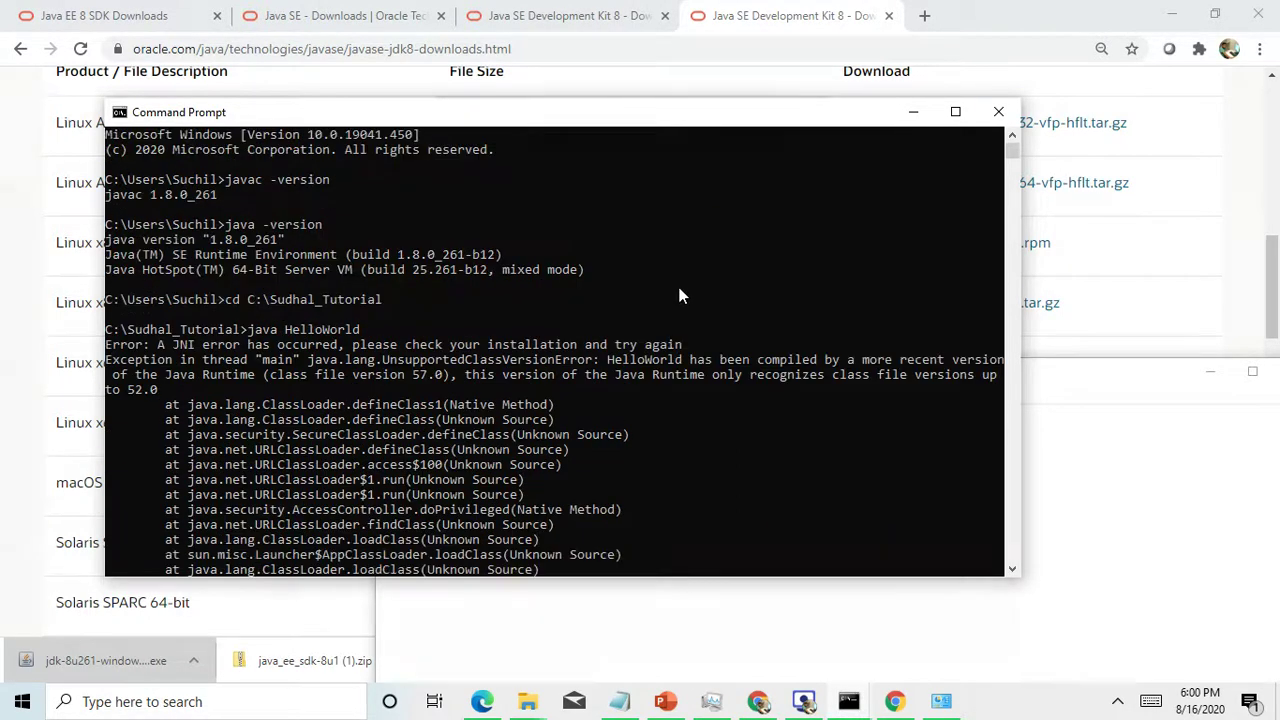
{"action": "scroll", "coordinate": [680, 295], "scroll_direction": "down", "scroll_amount": 11}
{"action": "scroll", "coordinate": [684, 300], "scroll_direction": "up", "scroll_amount": 4}
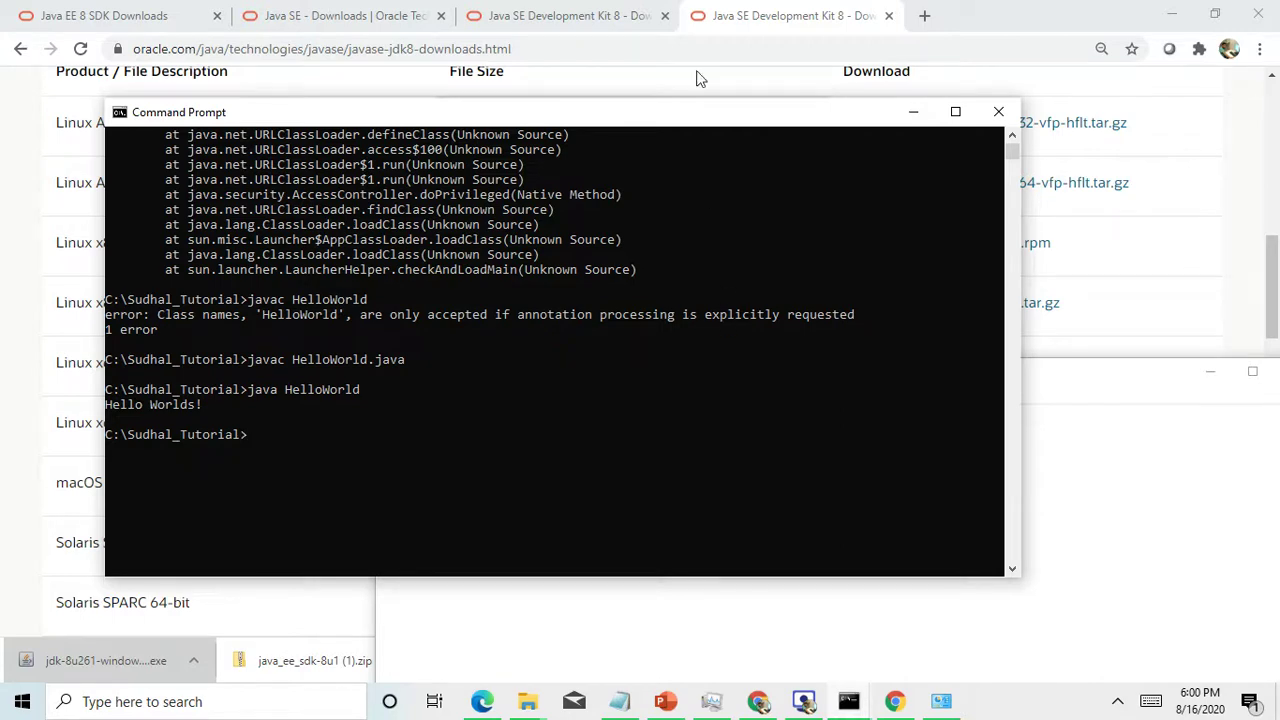
{"action": "left_click", "coordinate": [732, 15]}
{"action": "scroll", "coordinate": [714, 300], "scroll_direction": "up", "scroll_amount": 10}
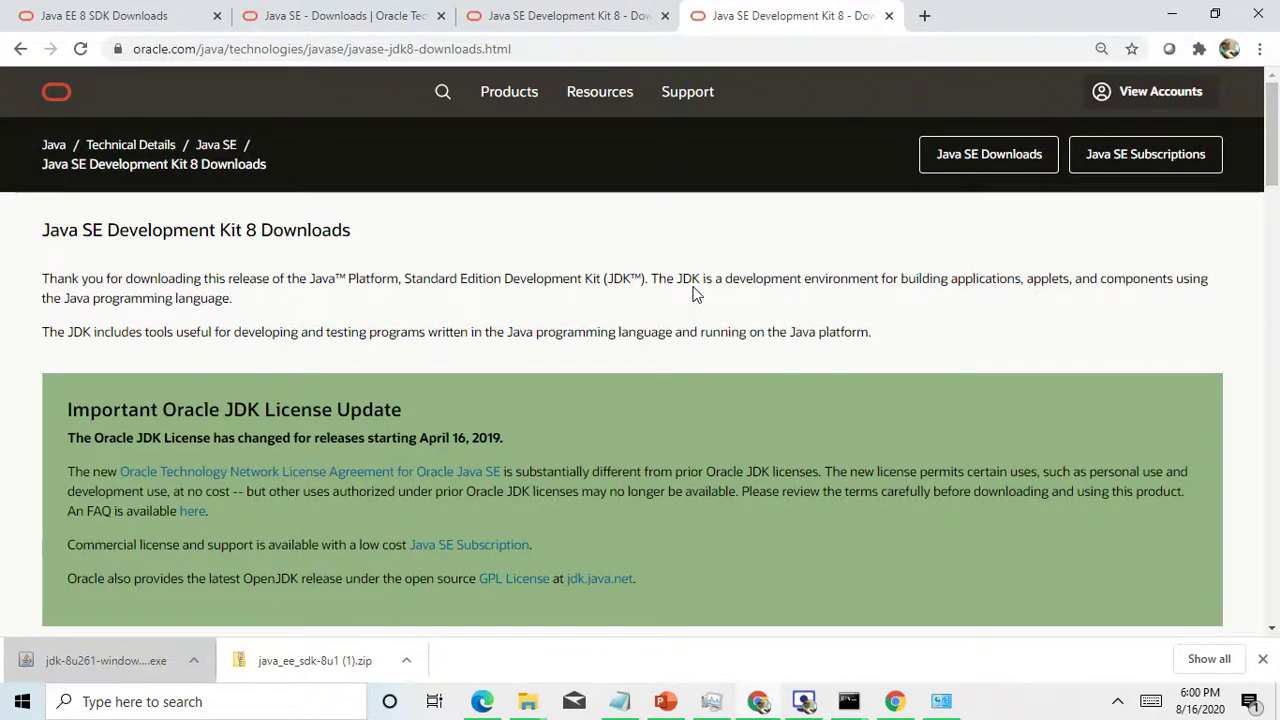
{"action": "scroll", "coordinate": [697, 294], "scroll_direction": "down", "scroll_amount": 20}
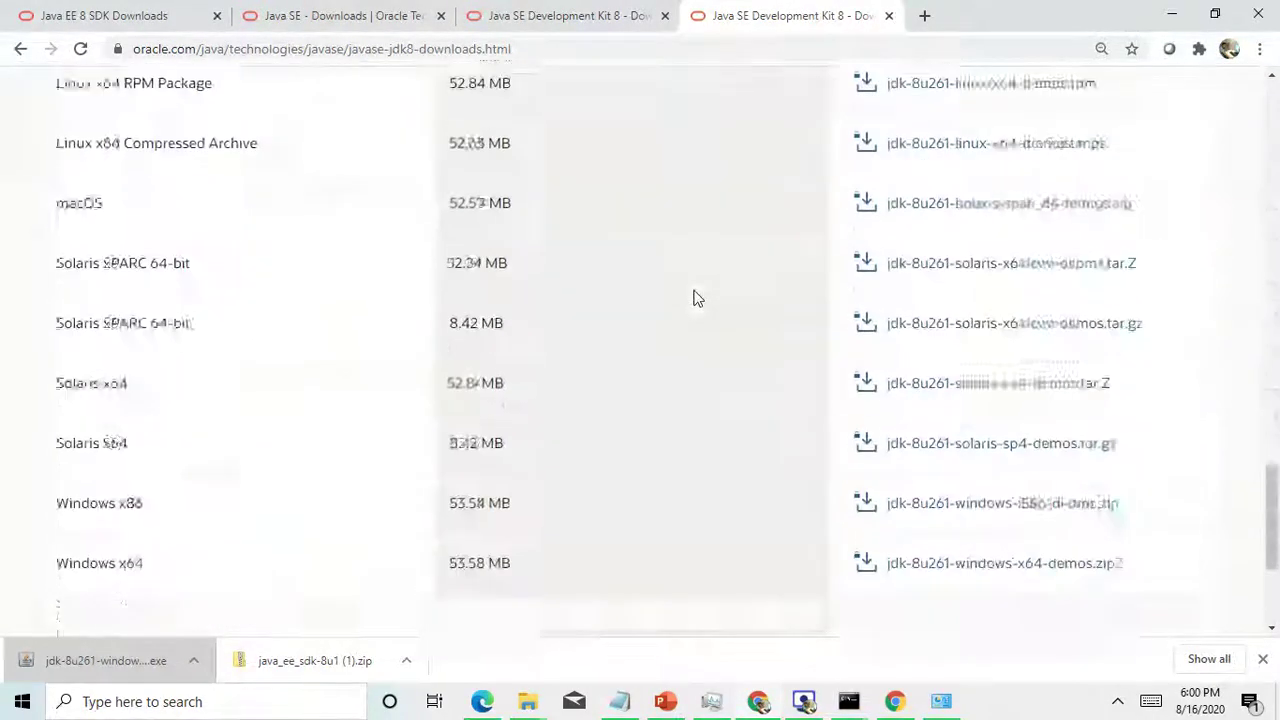
{"action": "scroll", "coordinate": [697, 298], "scroll_direction": "down", "scroll_amount": 5}
{"action": "scroll", "coordinate": [697, 296], "scroll_direction": "up", "scroll_amount": 6}
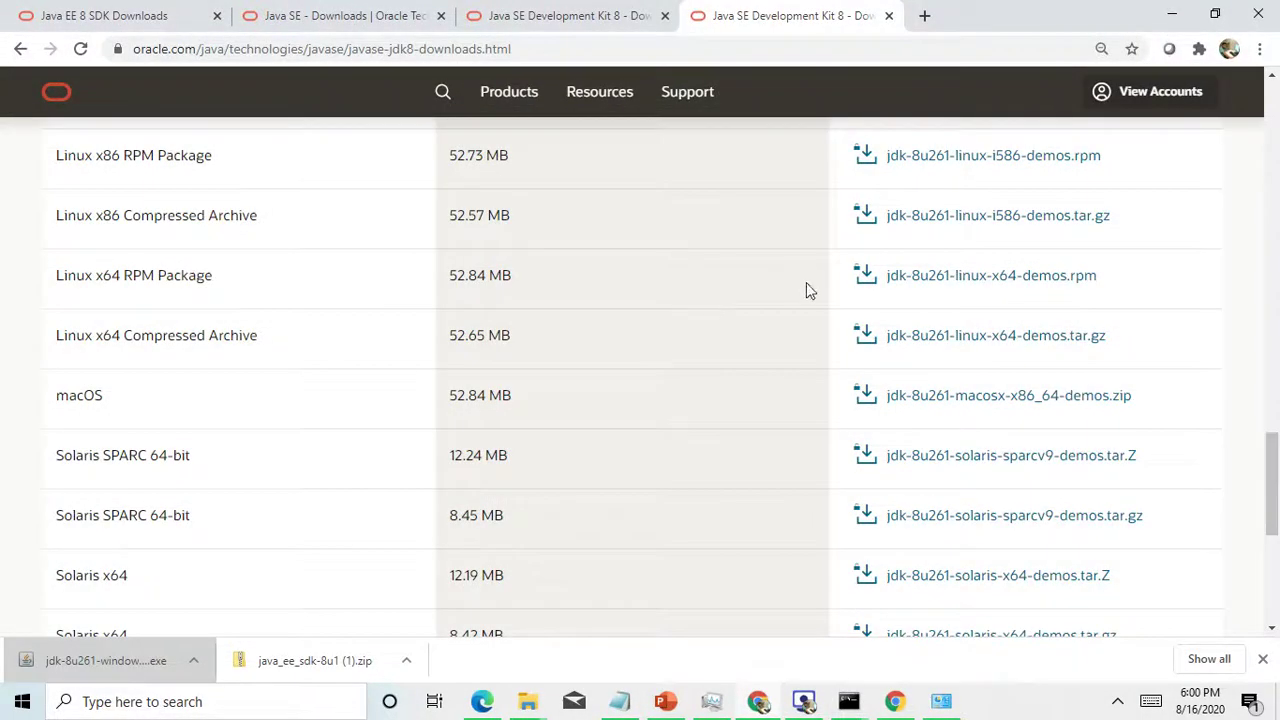
{"action": "left_click", "coordinate": [804, 701]}
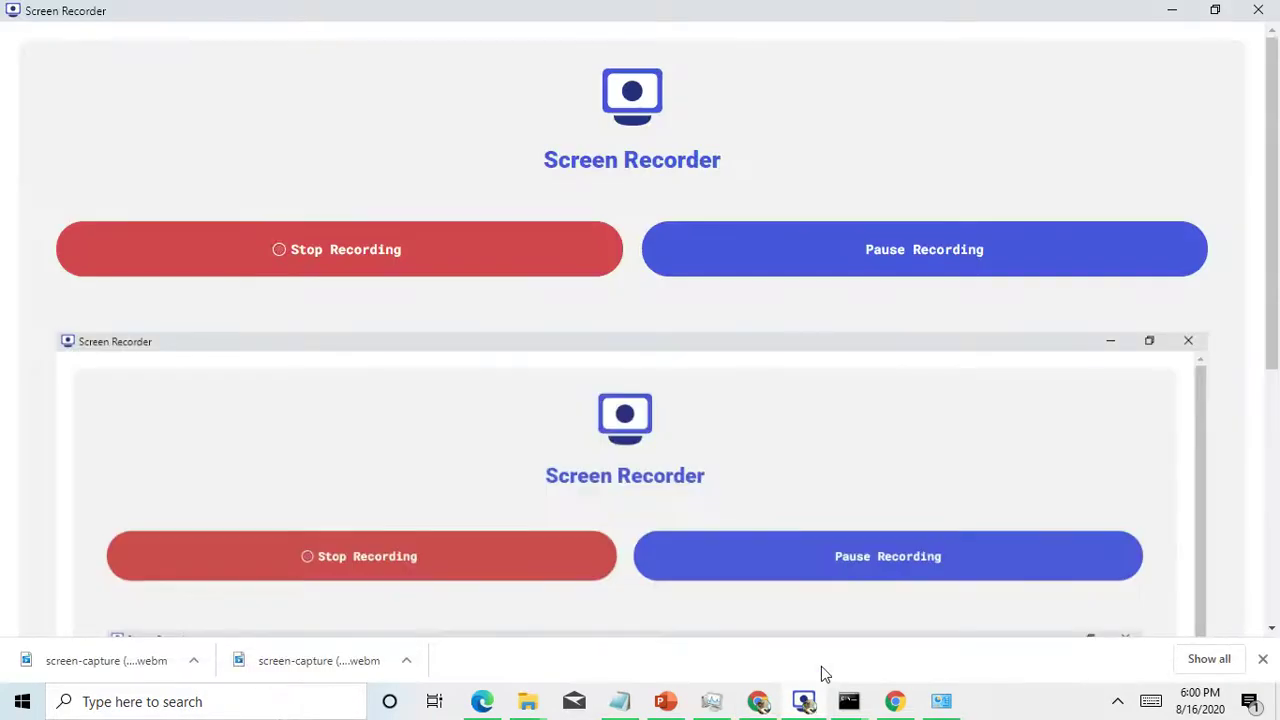